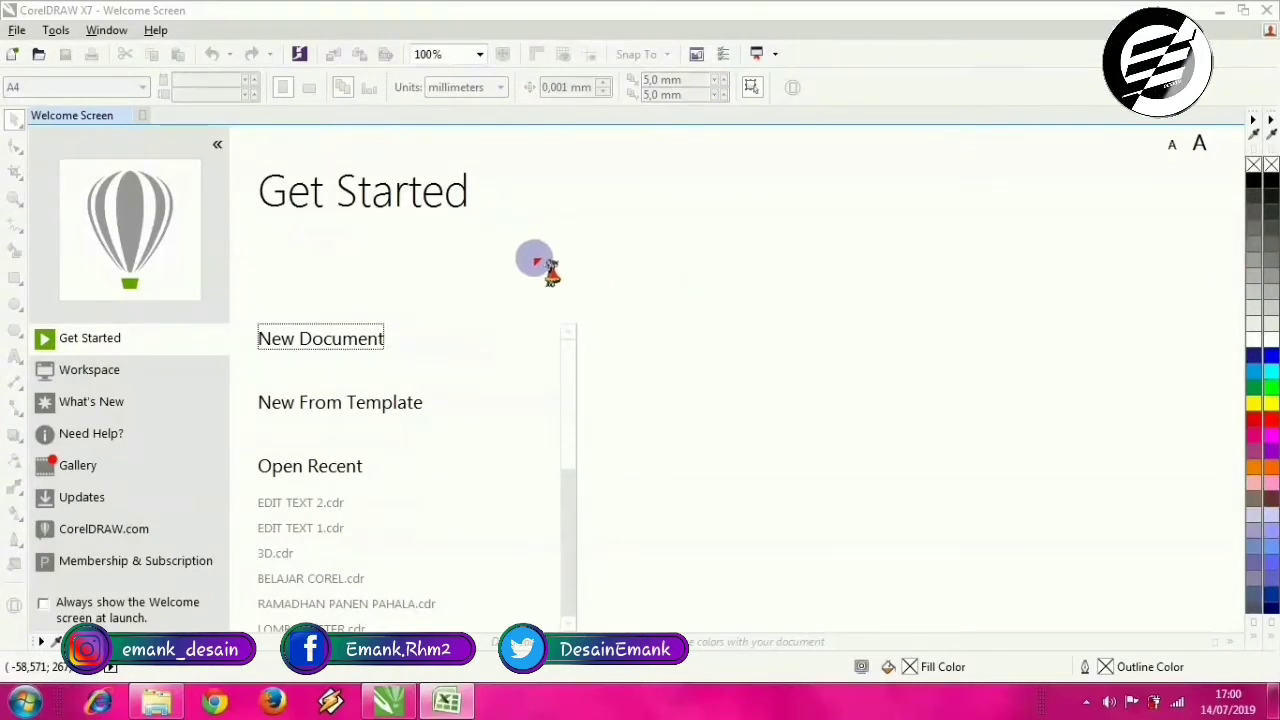
Create a new blank A4 document in portrait orientation
click(340, 342)
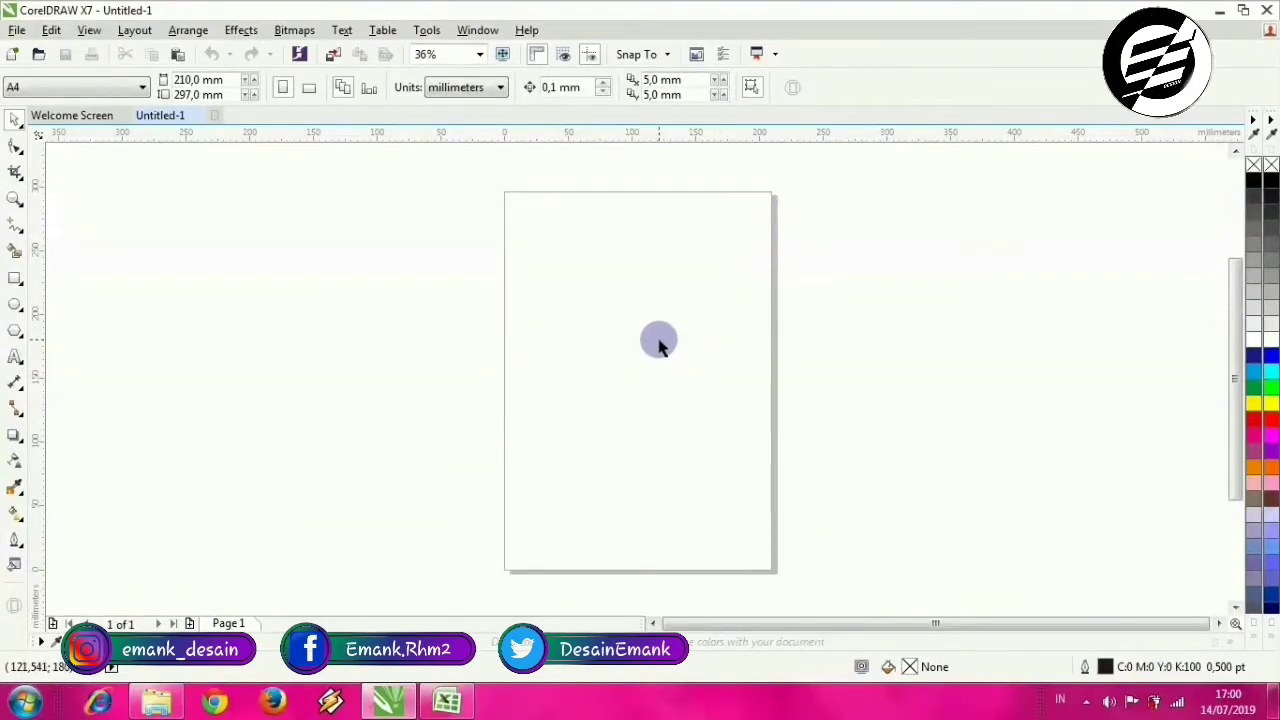
scroll(660, 340, down, 2)
scroll(680, 318, up, 2)
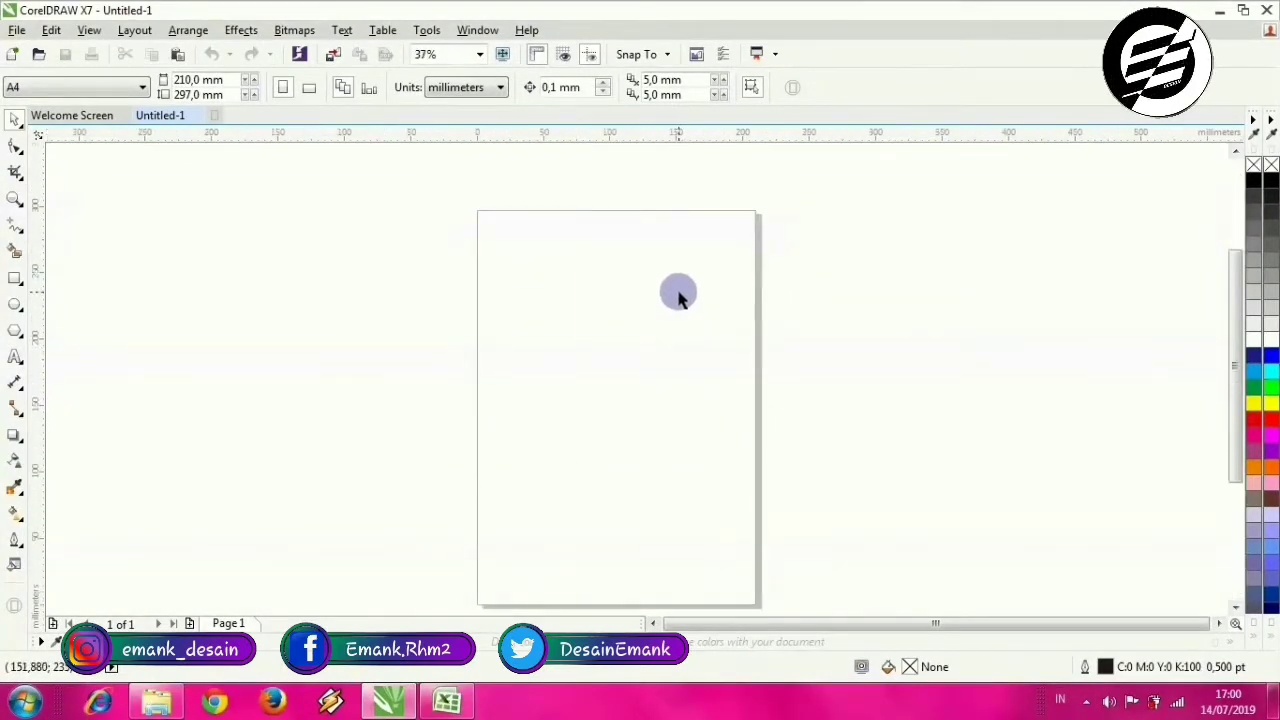
drag(688, 297, 562, 252)
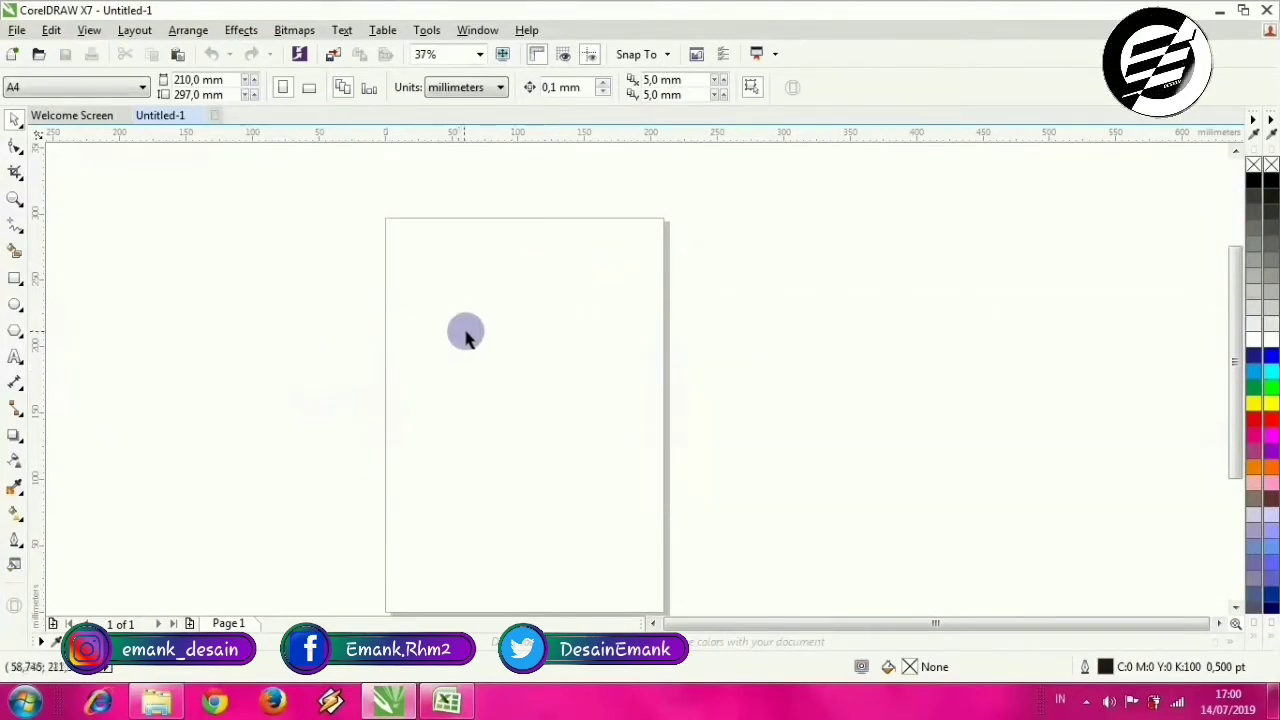
scroll(466, 332, down, 2)
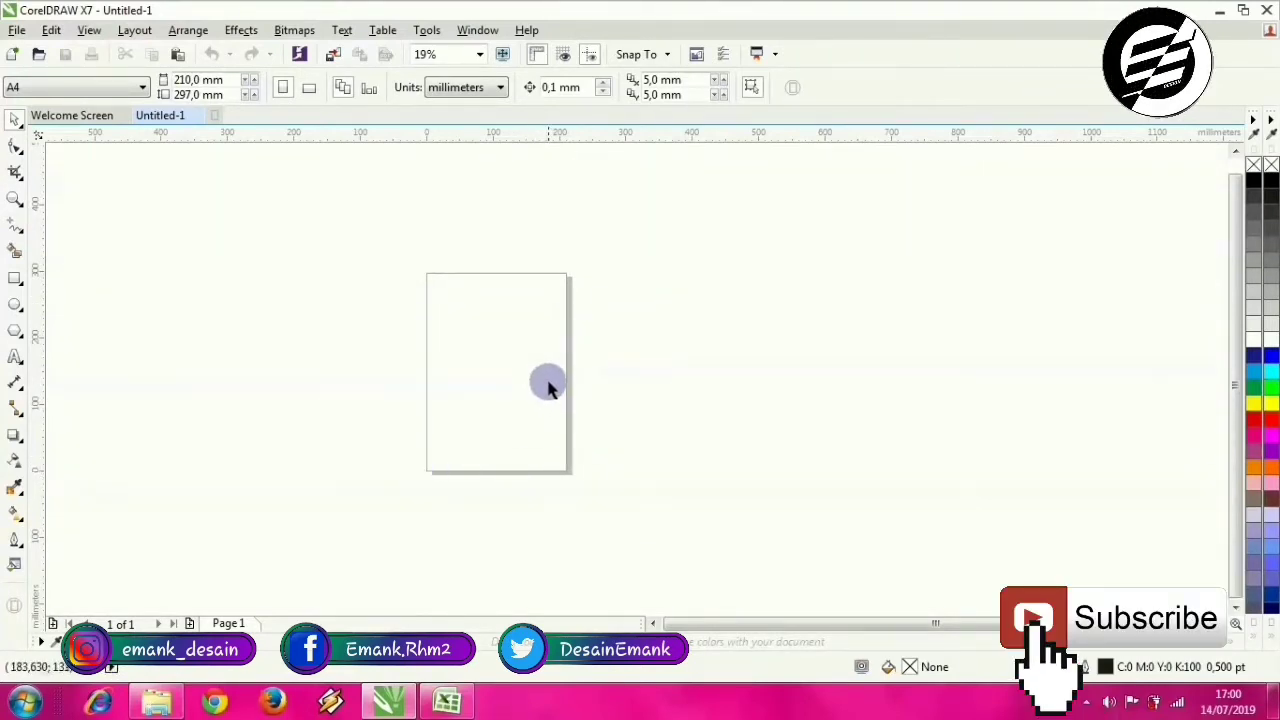
scroll(494, 368, up, 2)
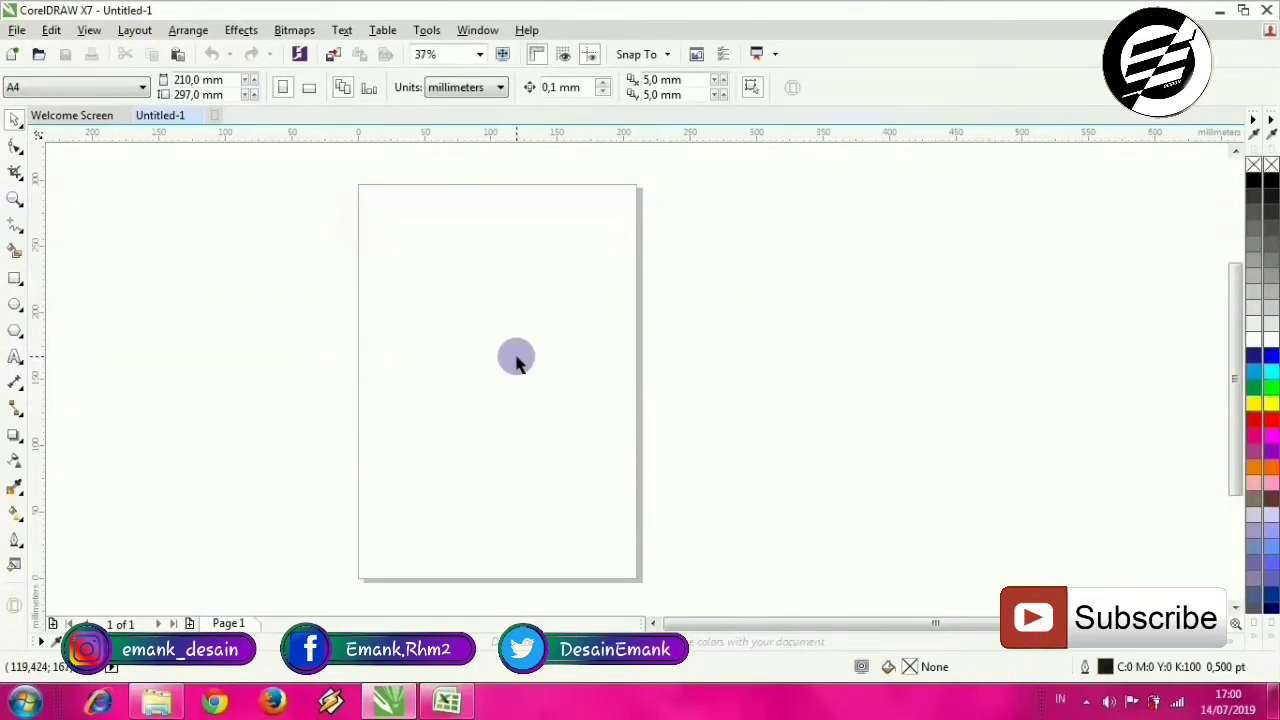
scroll(520, 345, down, 2)
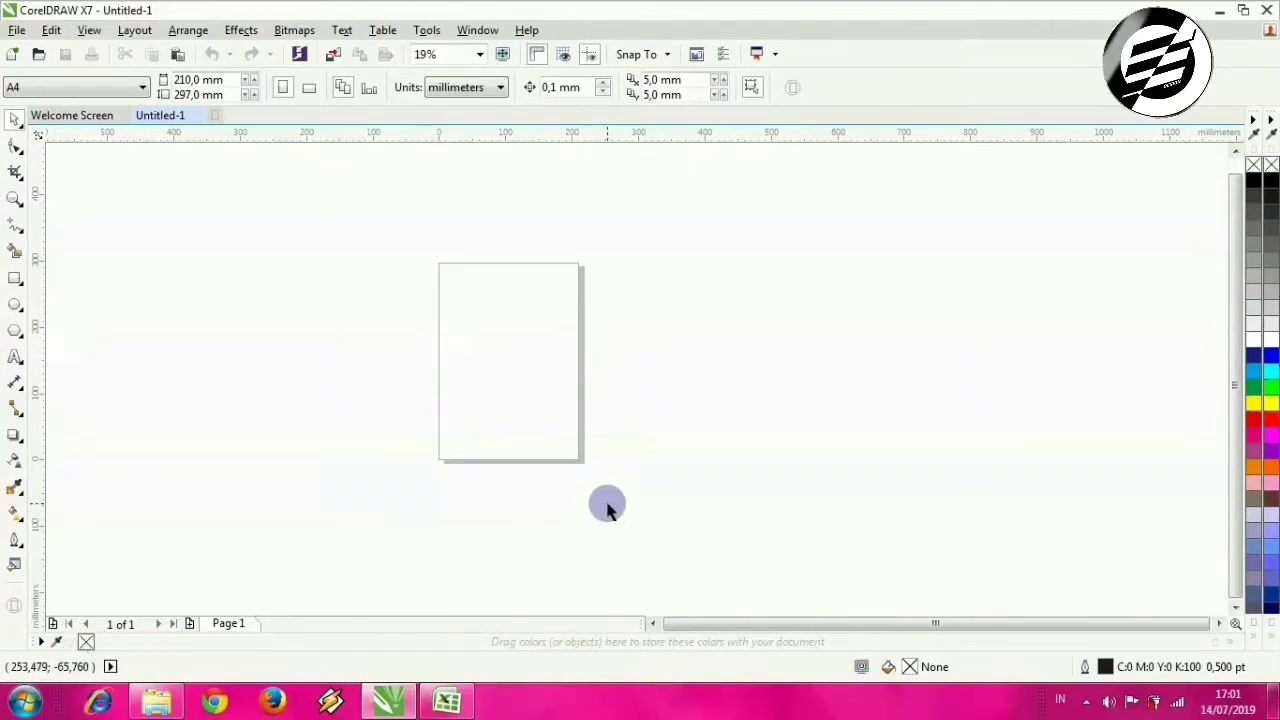
scroll(607, 480, up, 2)
scroll(526, 423, up, 1)
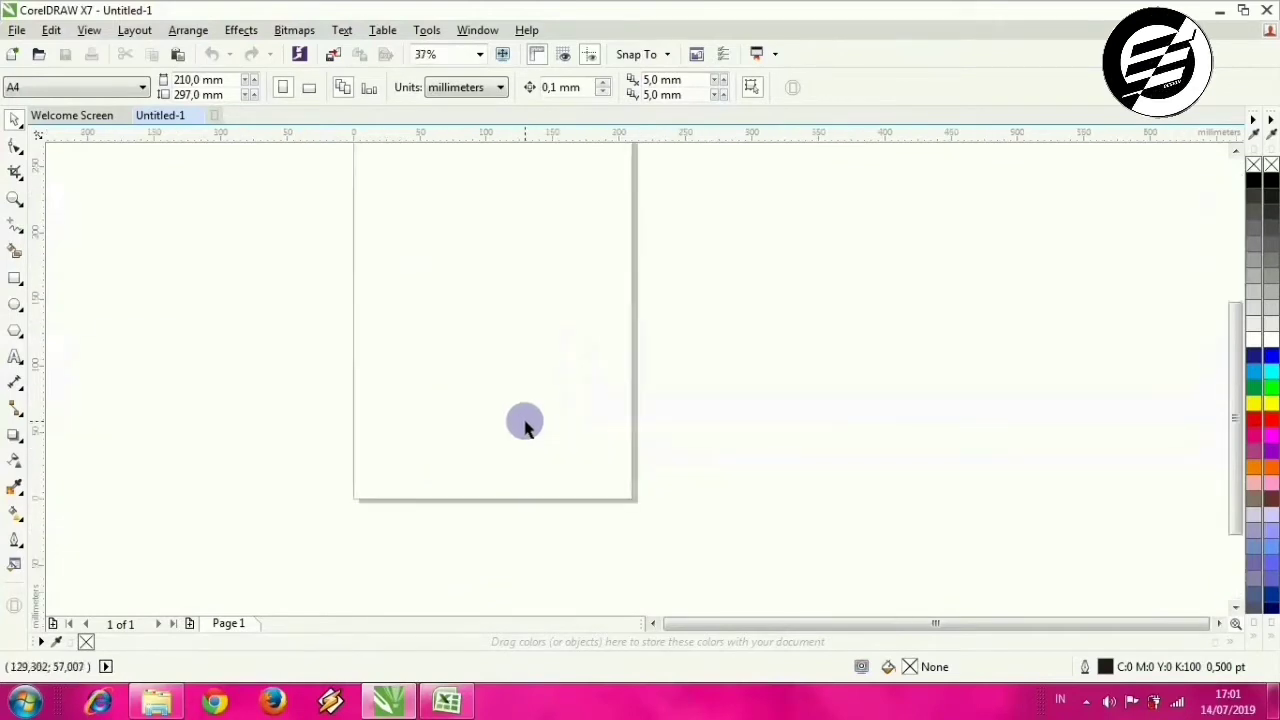
Switch to the Excel workbook Book1 and apply borders to all cells in the range A1:G13
click(466, 704)
click(554, 330)
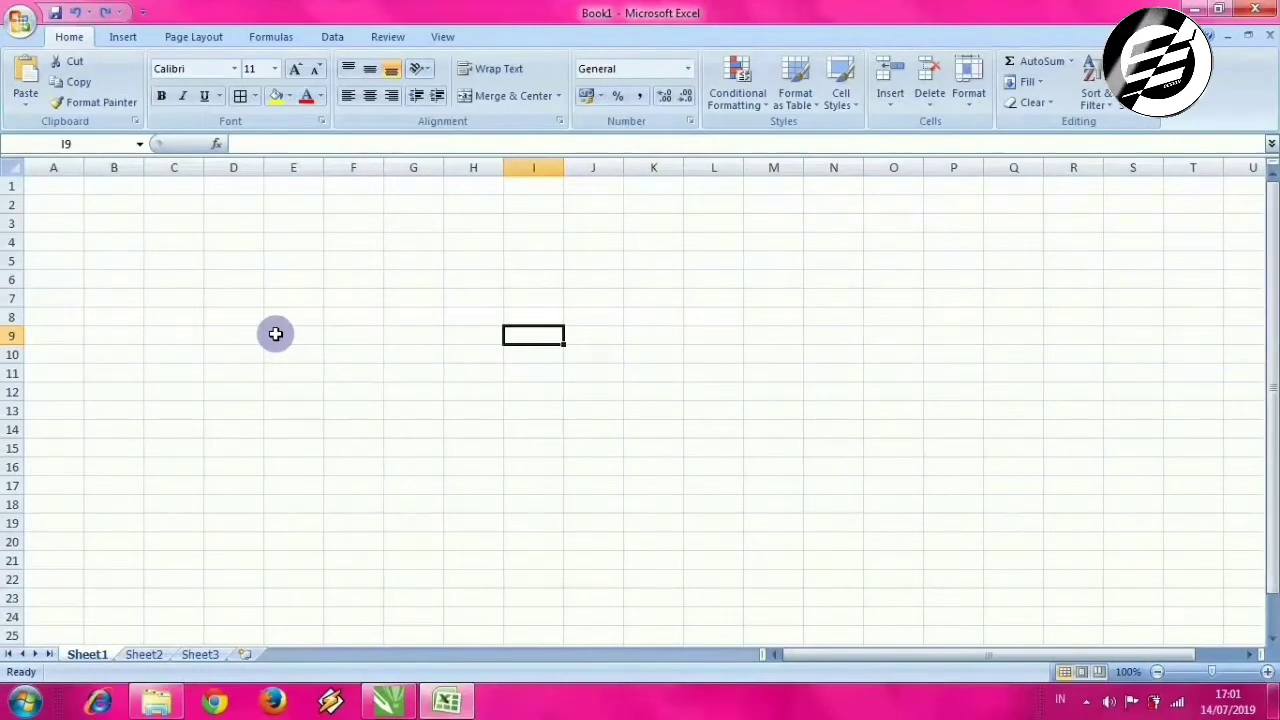
click(296, 266)
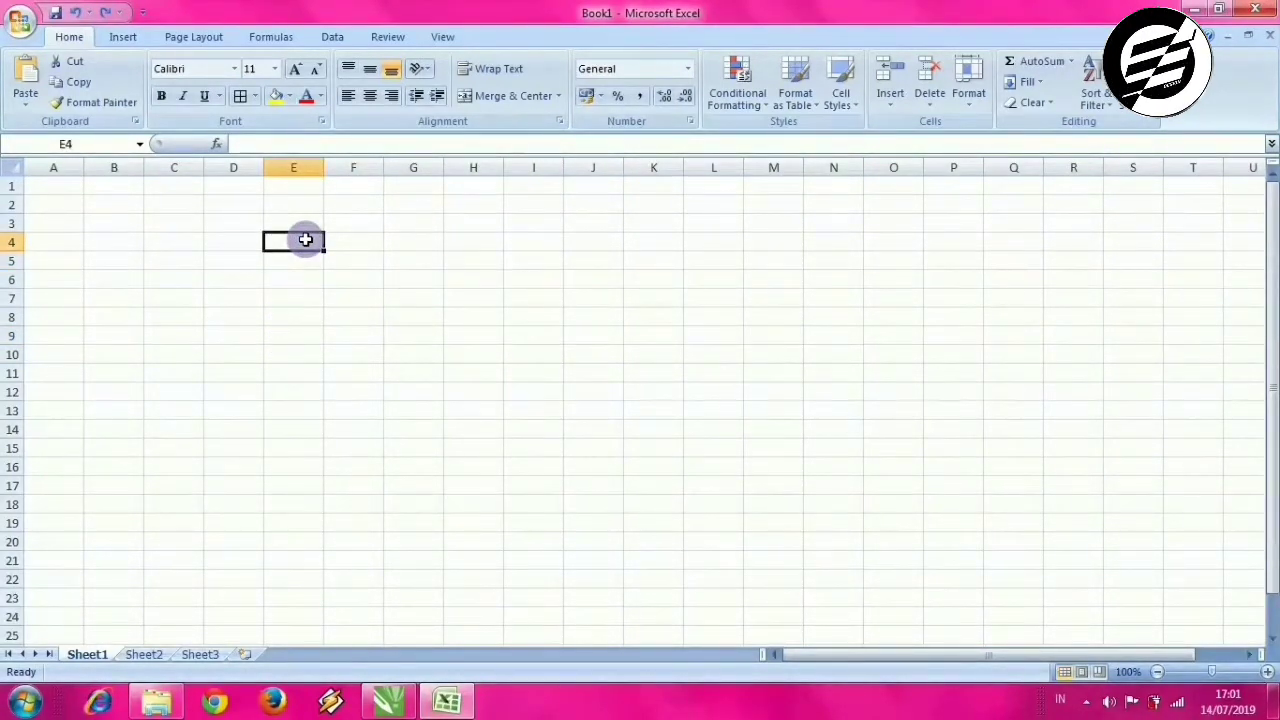
click(62, 186)
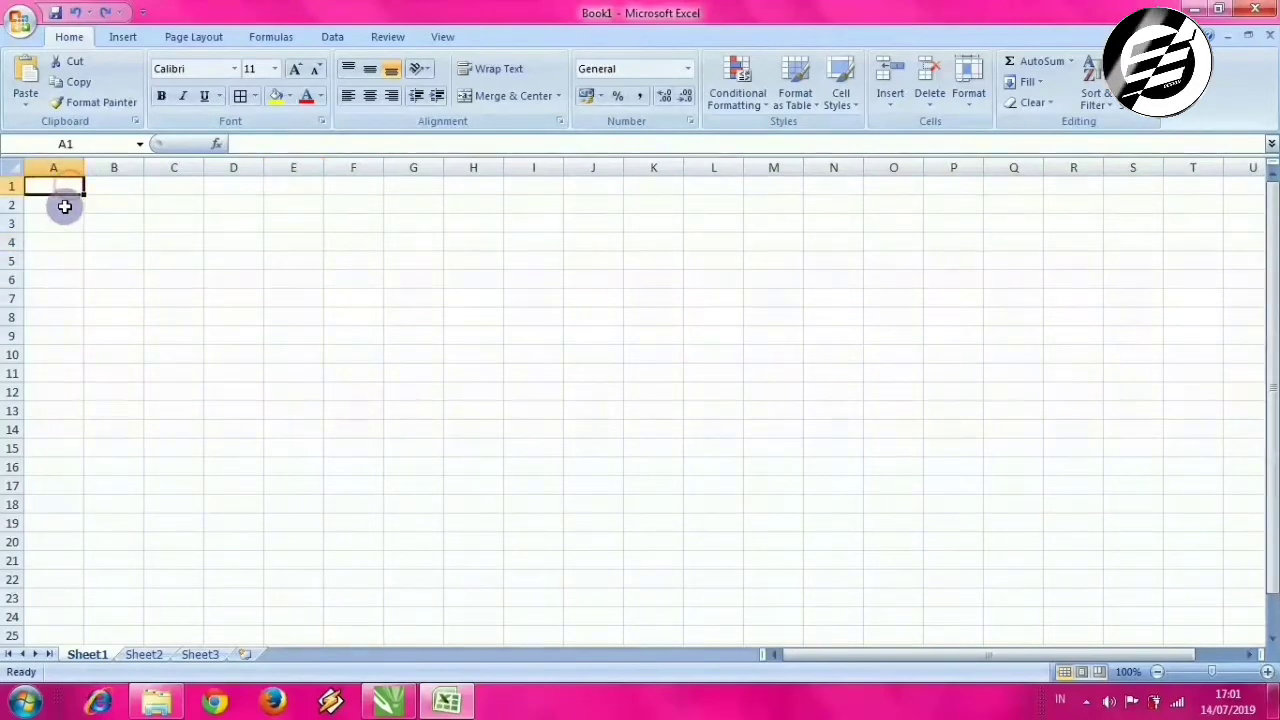
drag(73, 186, 395, 402)
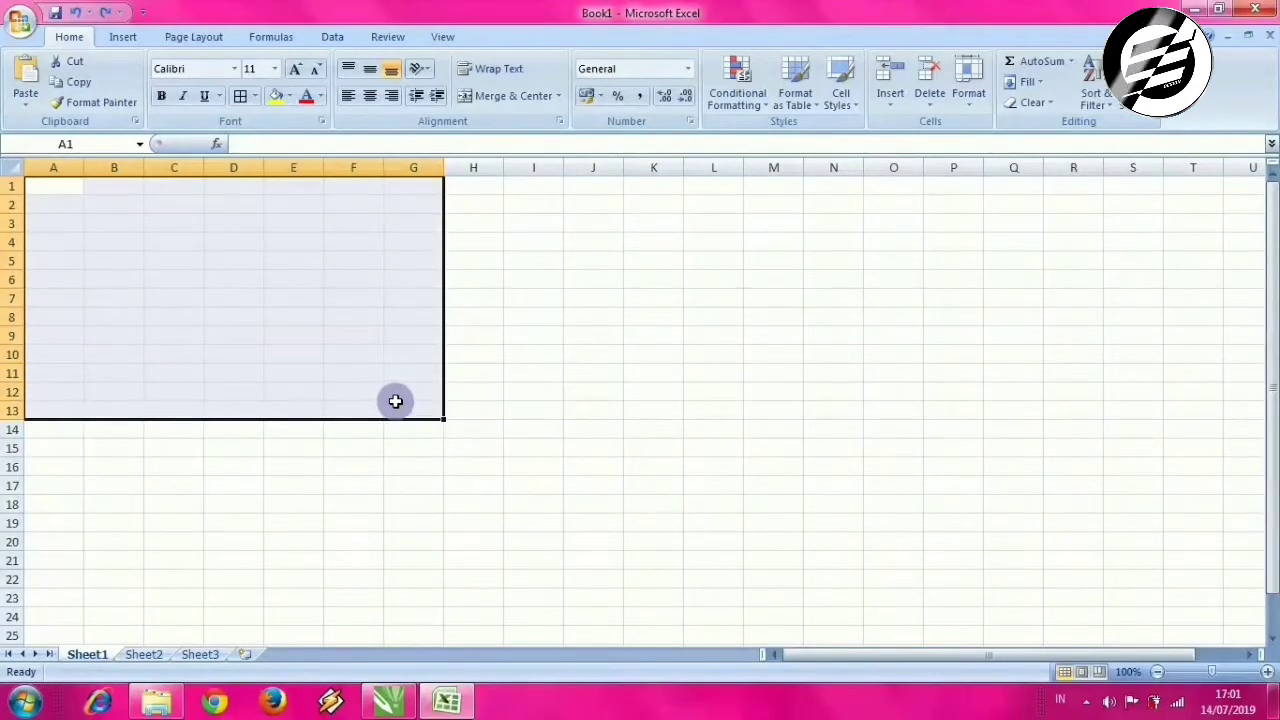
click(241, 96)
click(496, 263)
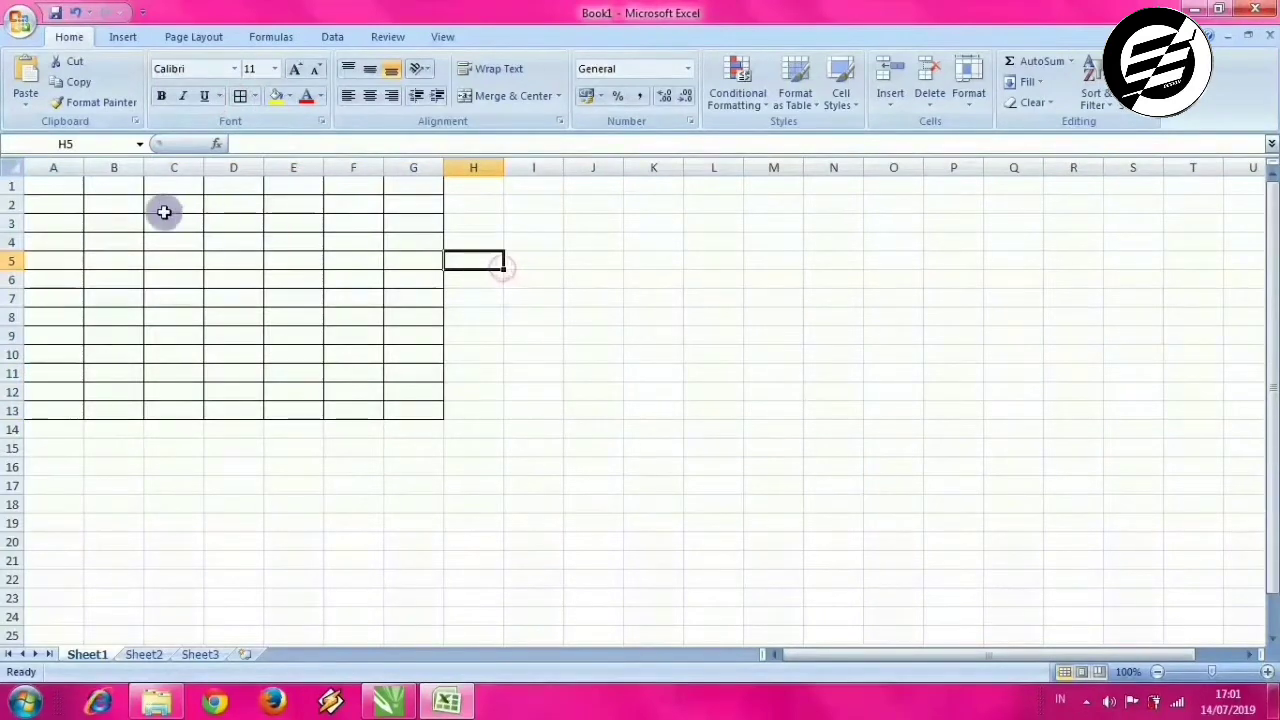
Fill the table's first row with aaa in A1, aaaa in B1, aaaaa in C1 and aaaaaaa in D1
click(50, 186)
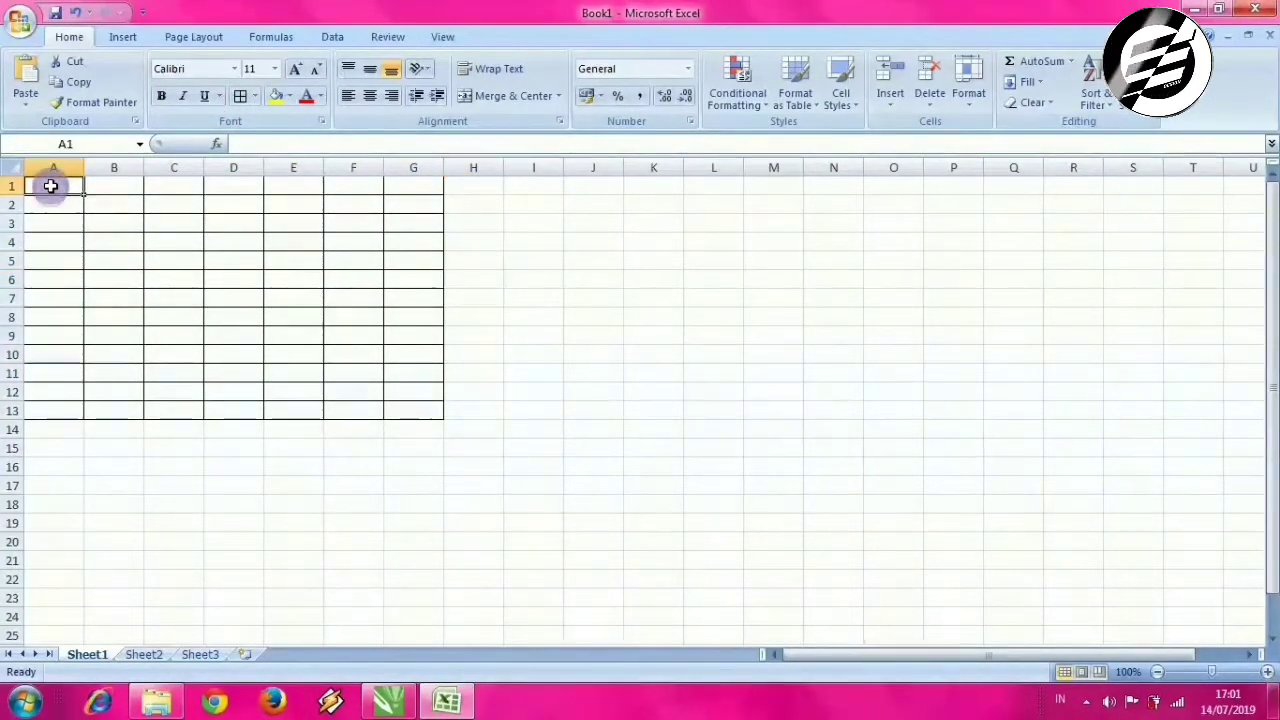
double_click(50, 186)
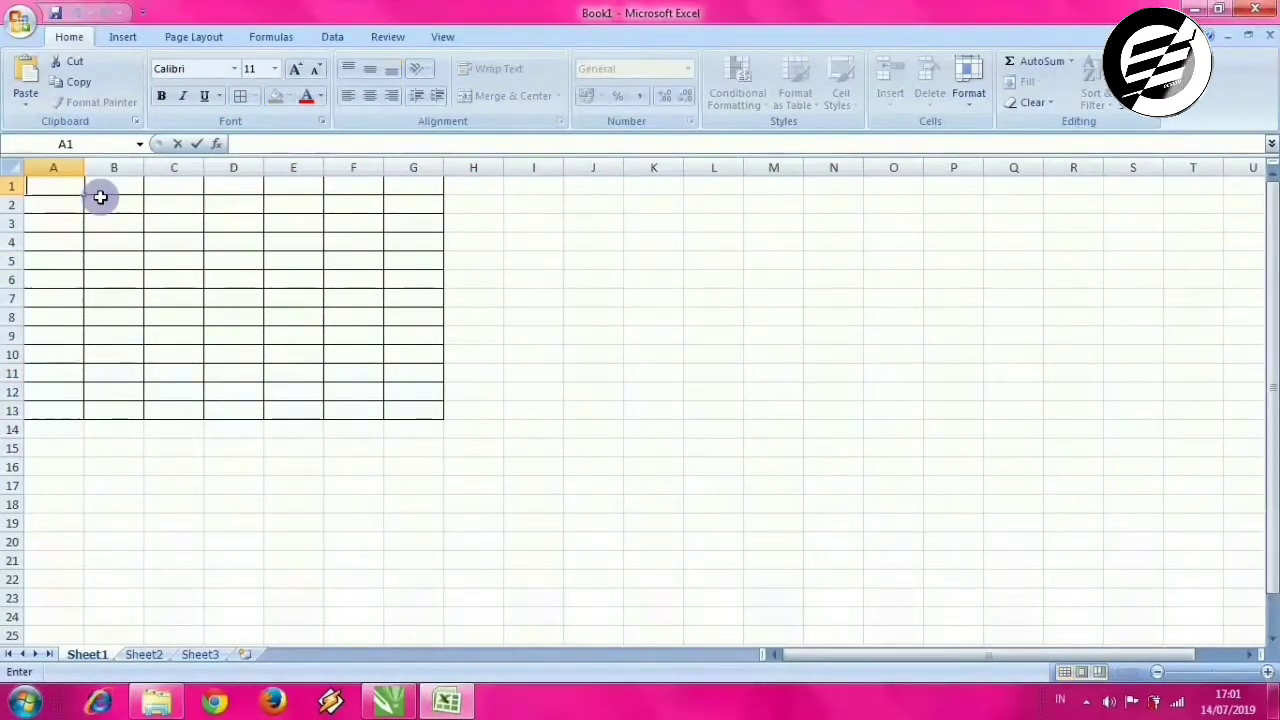
text(aaa)
click(134, 185)
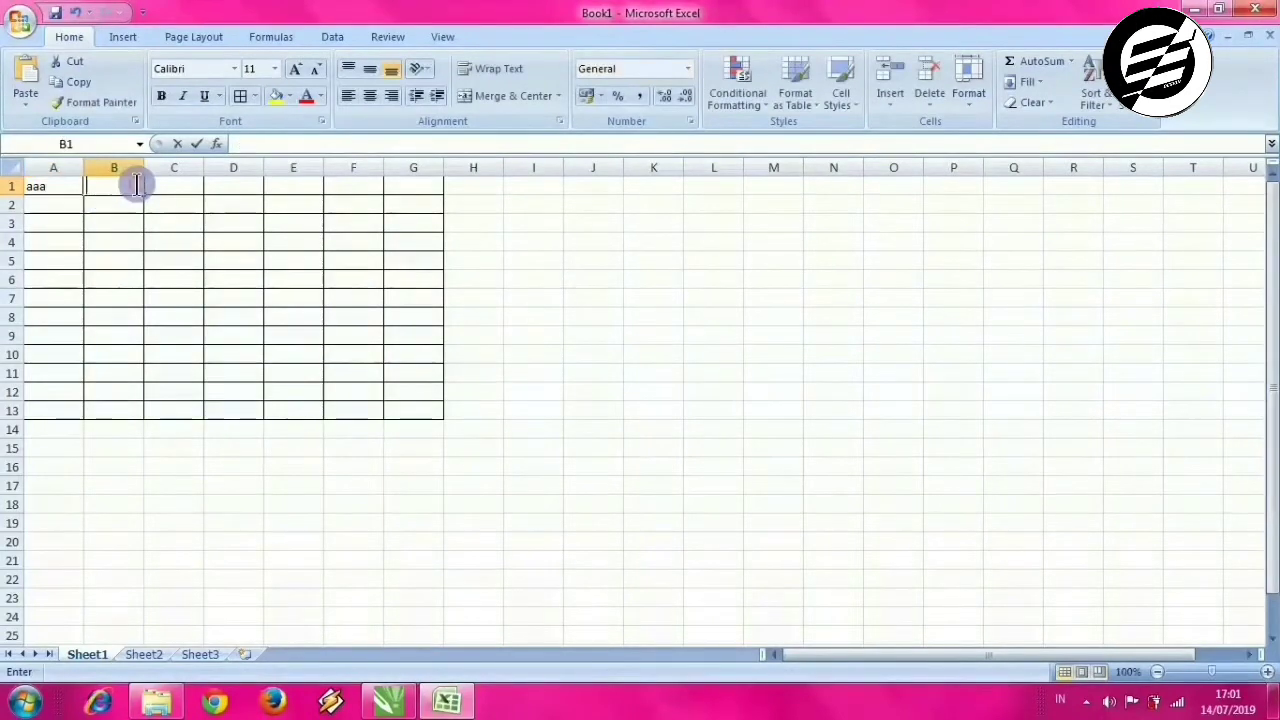
text(aaaa)
double_click(178, 187)
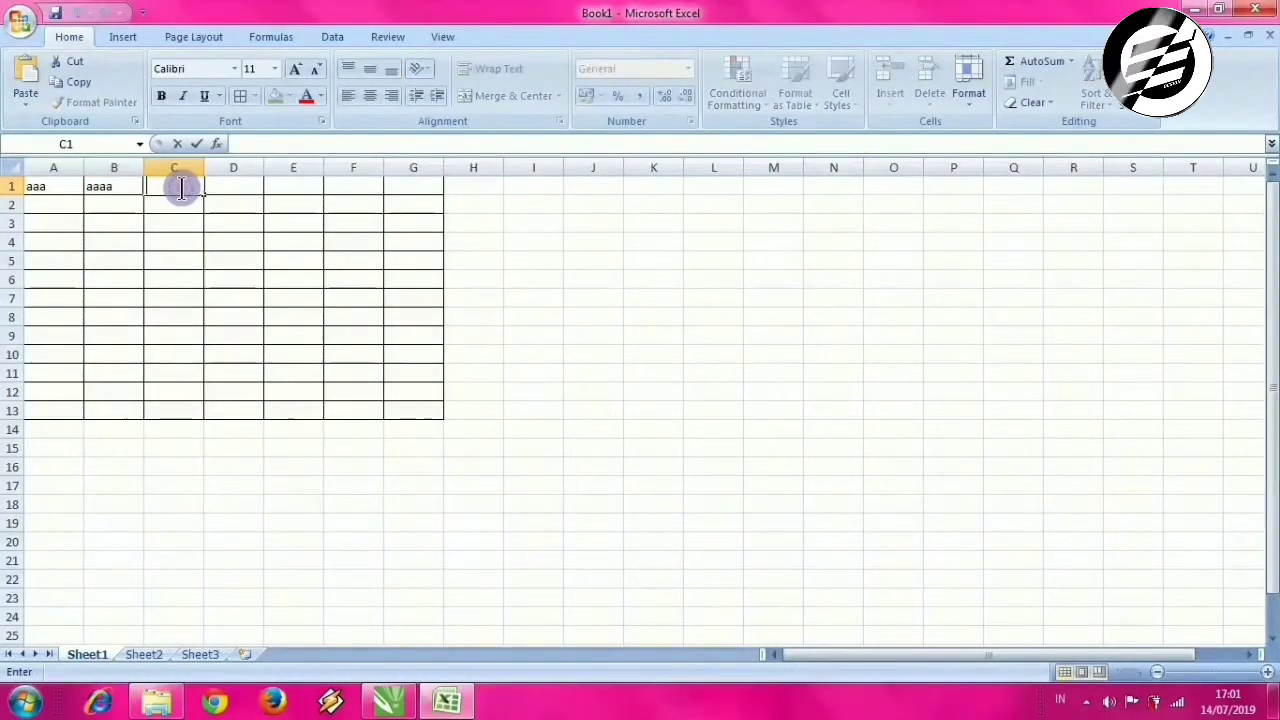
click(218, 186)
text(aaaaaaa)
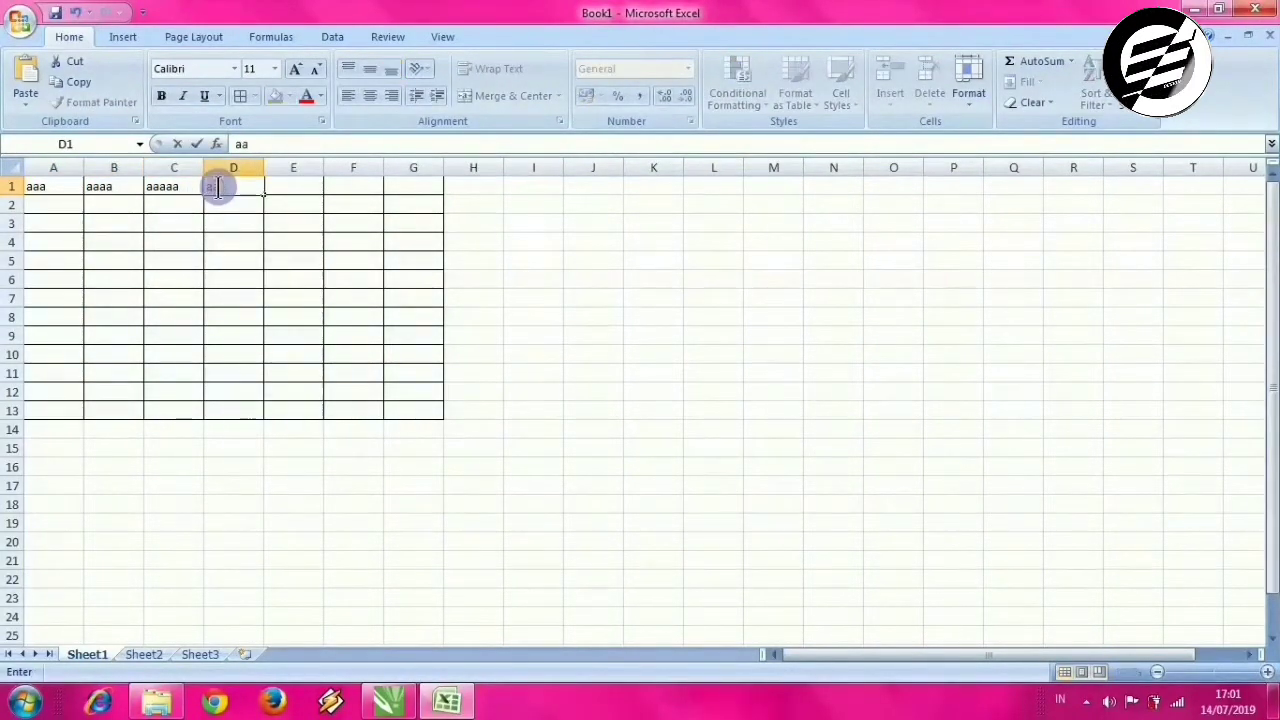
Complete the table's first row with aaaaaaaaa in E1, cccccc in F1 and cccvvvvv in G1
click(283, 185)
text(aaa)
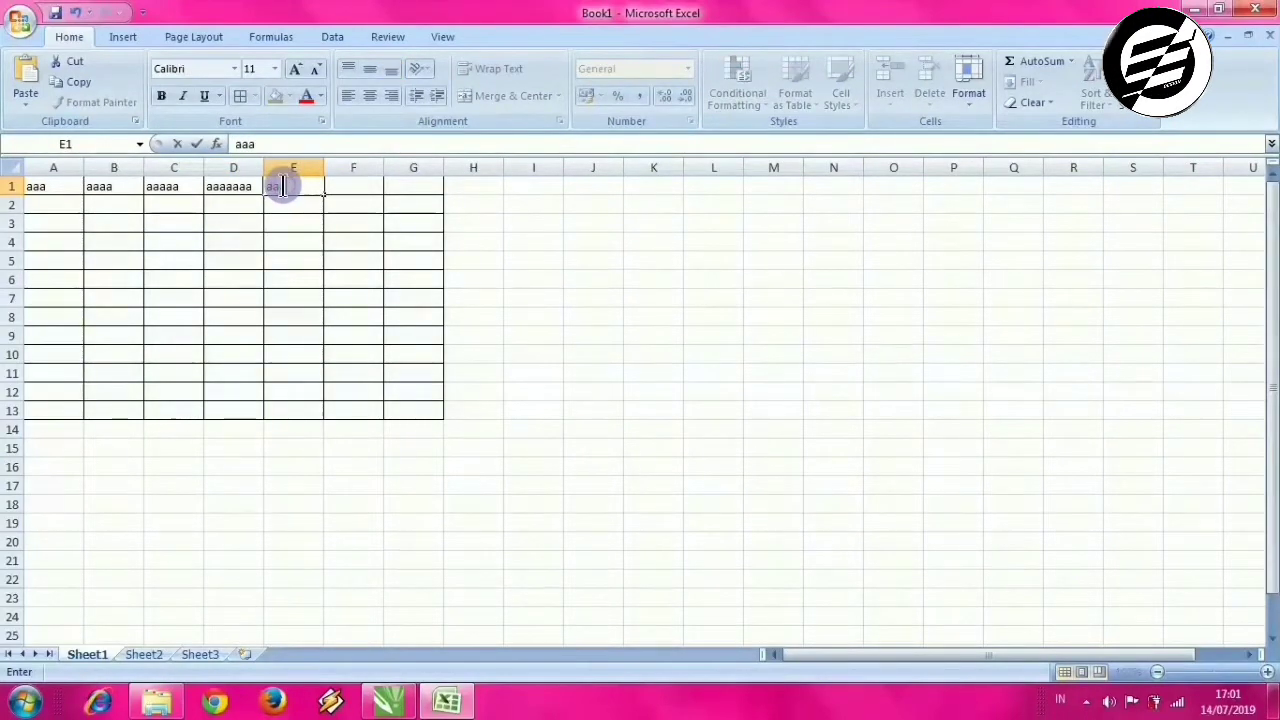
text(aaaaaa)
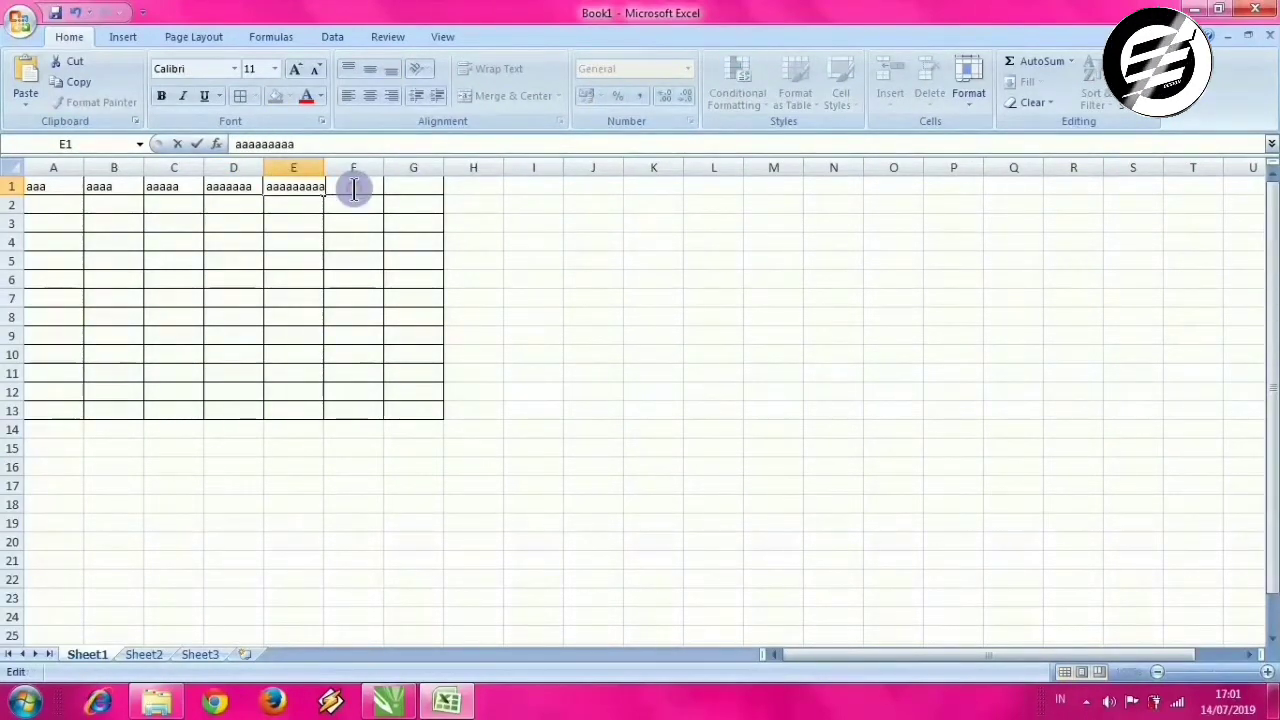
text(aa)
click(372, 188)
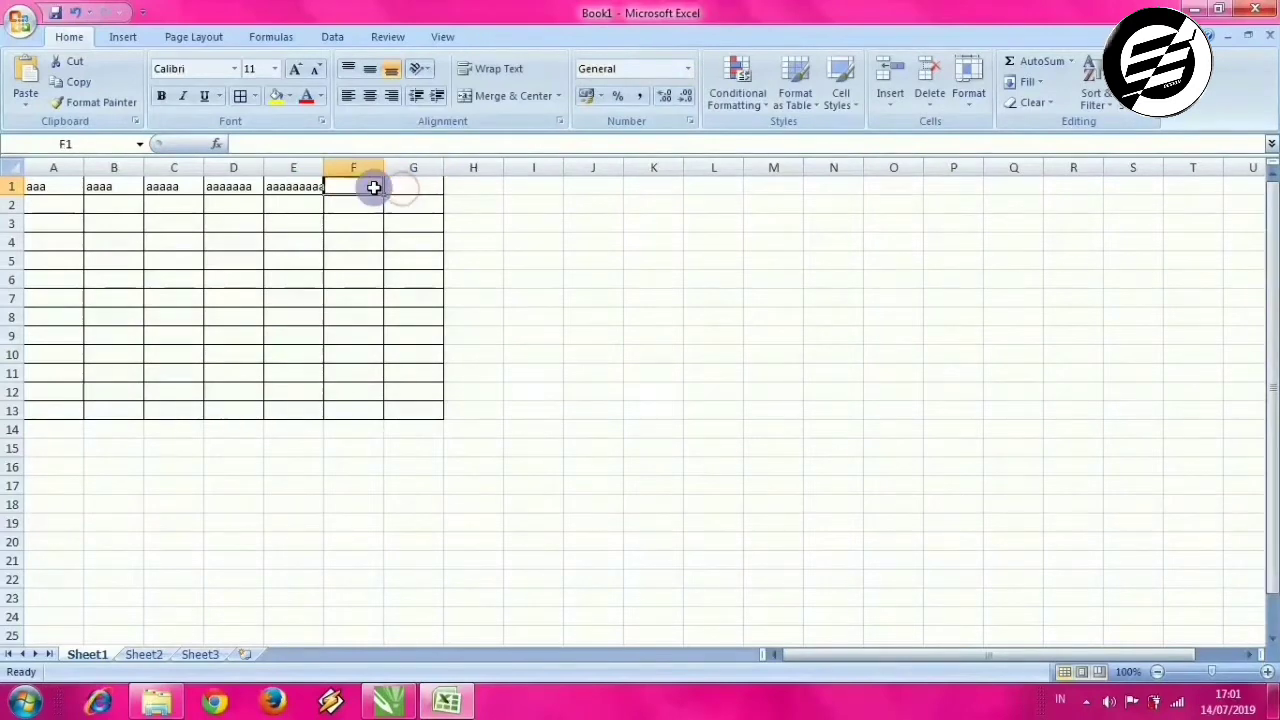
text(cccccc)
click(394, 188)
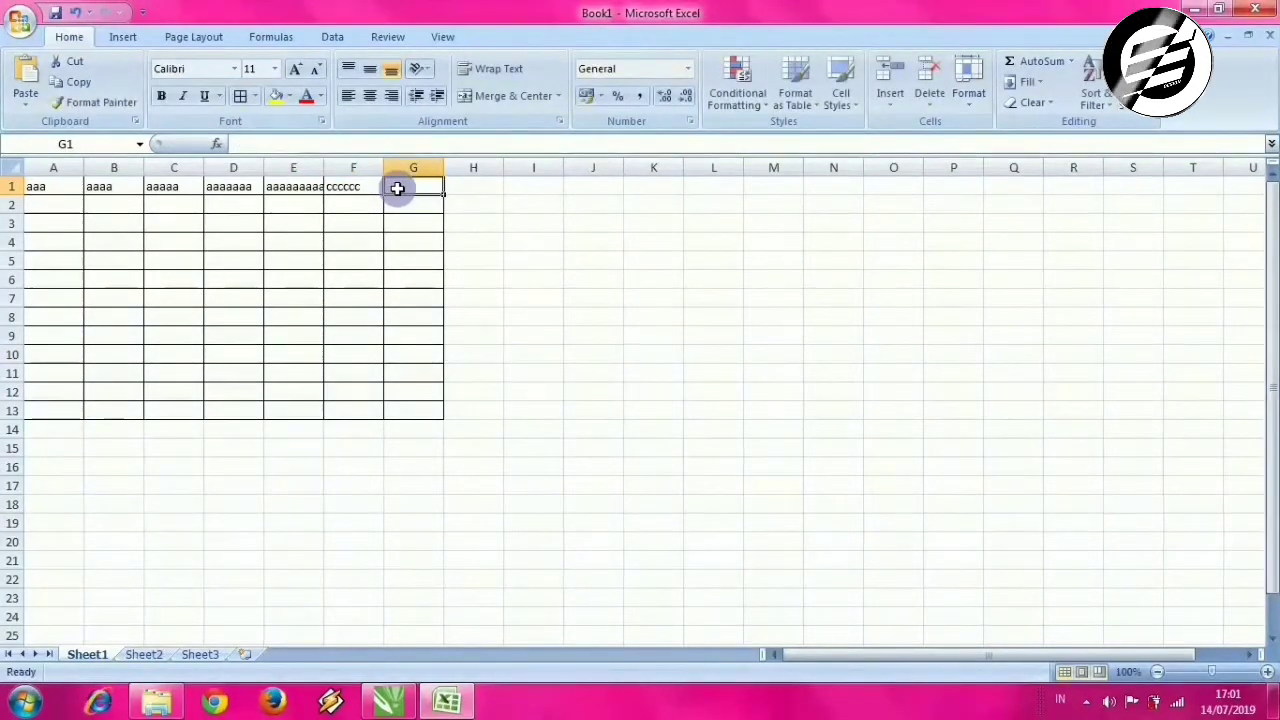
text(cccvvvvvv)
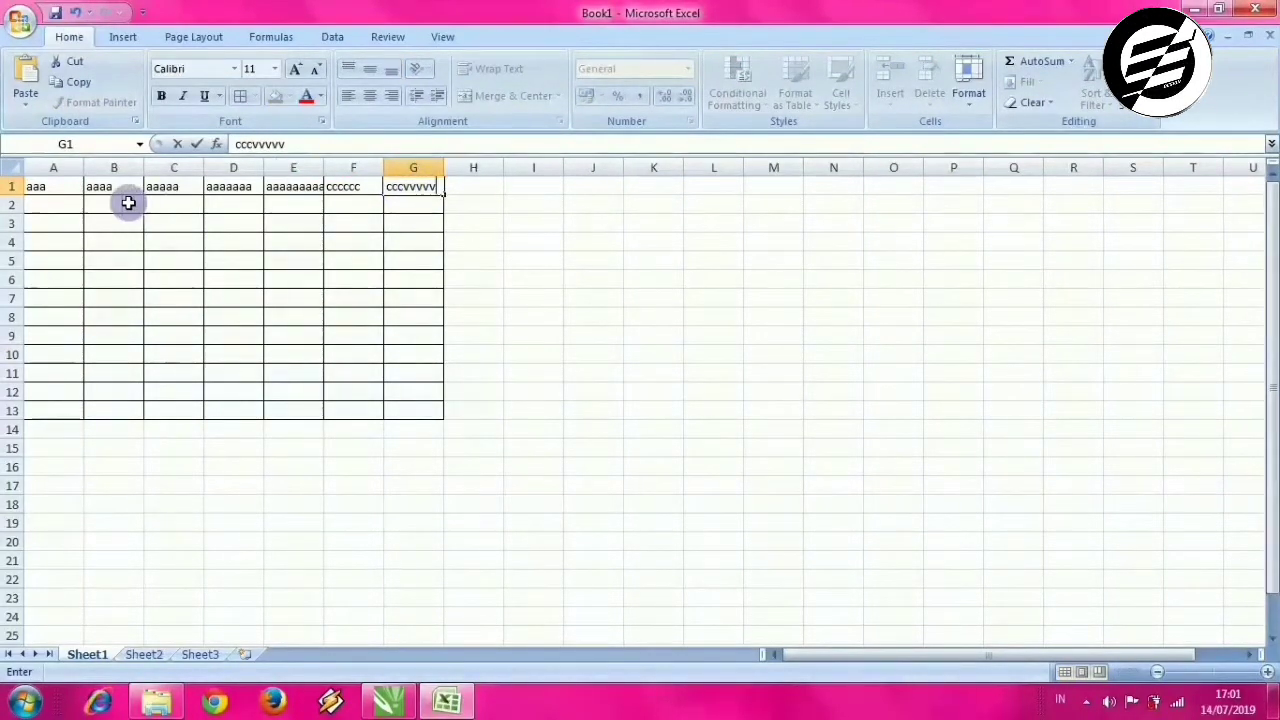
Enter vvv in A2 and cccc in both A3 and A4 of the table's first column
click(66, 203)
text(vv)
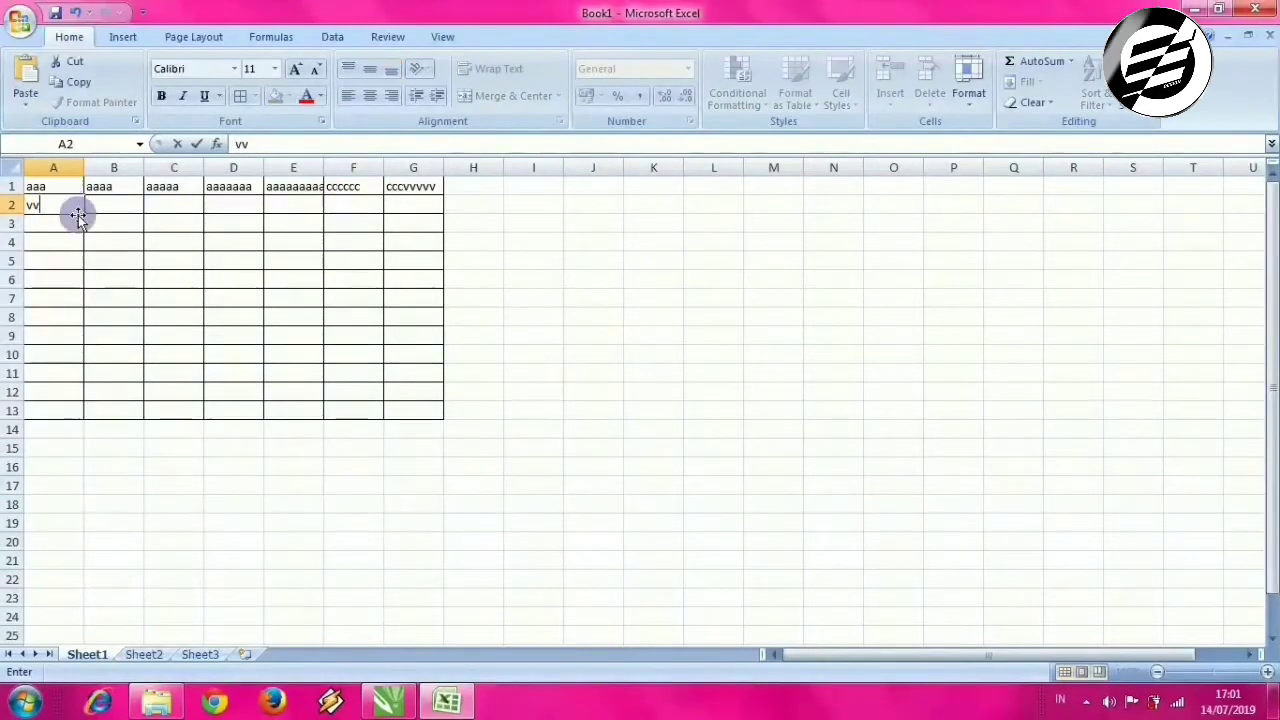
text(v)
click(70, 222)
text(cccc)
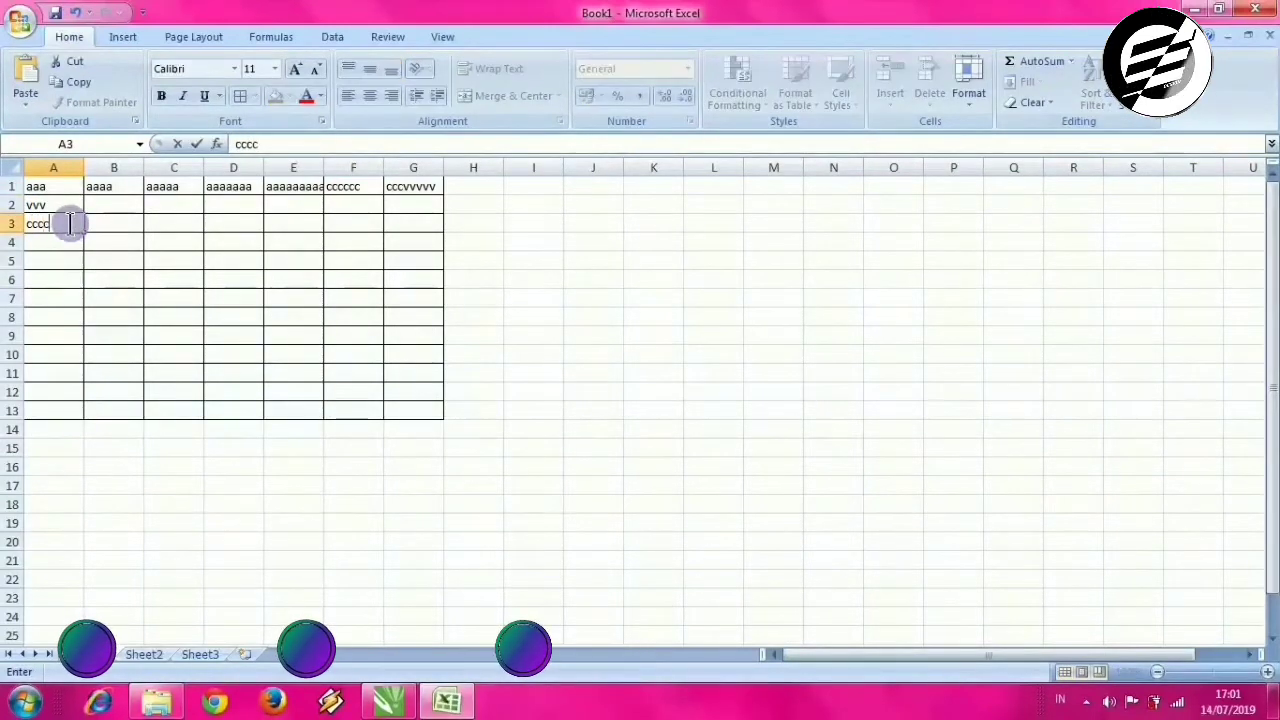
click(57, 240)
text(cccc)
Continue the table's first column with fv in A5, dx in A6 and xx in A7
click(43, 274)
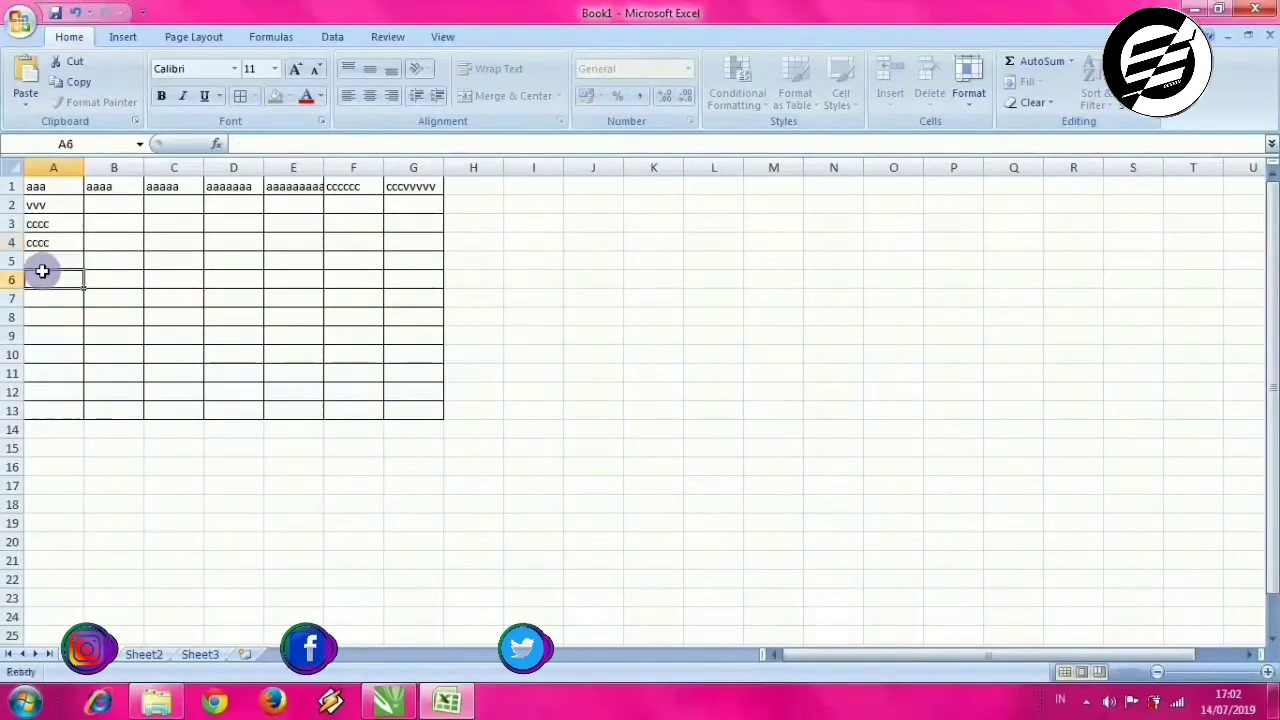
text(dx)
click(49, 258)
text(f)
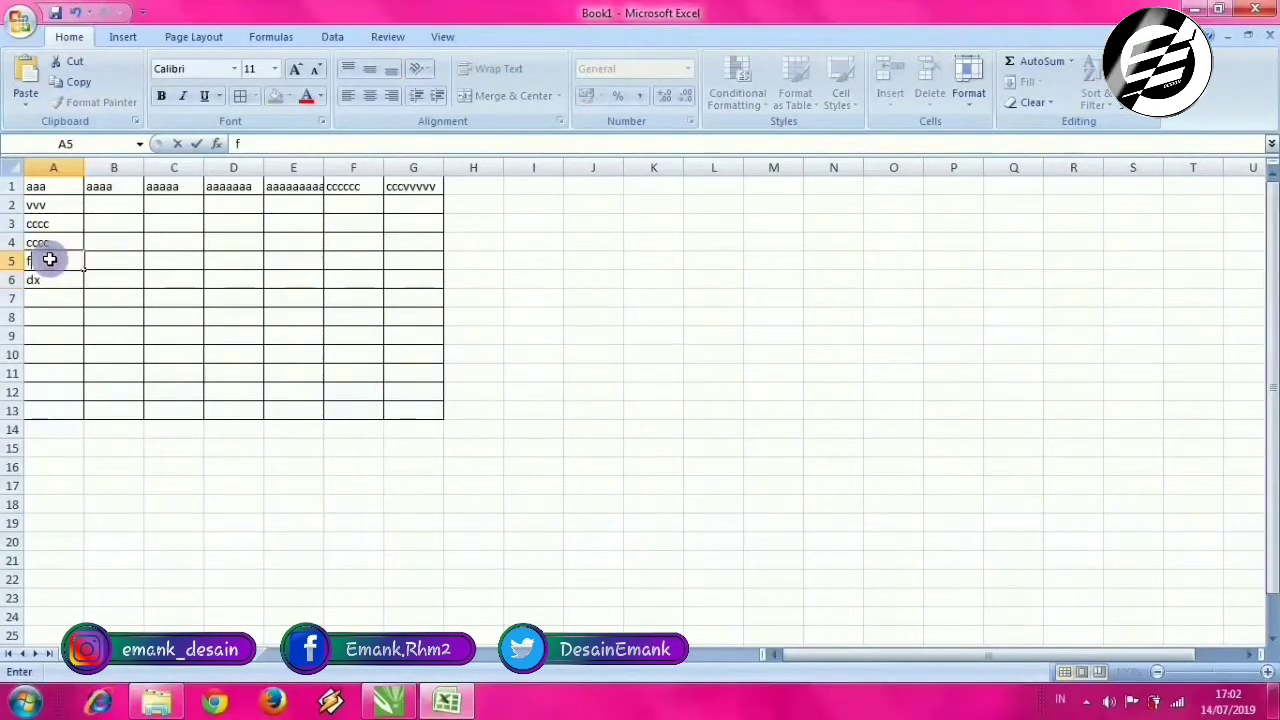
text(v)
click(63, 298)
text(xx)
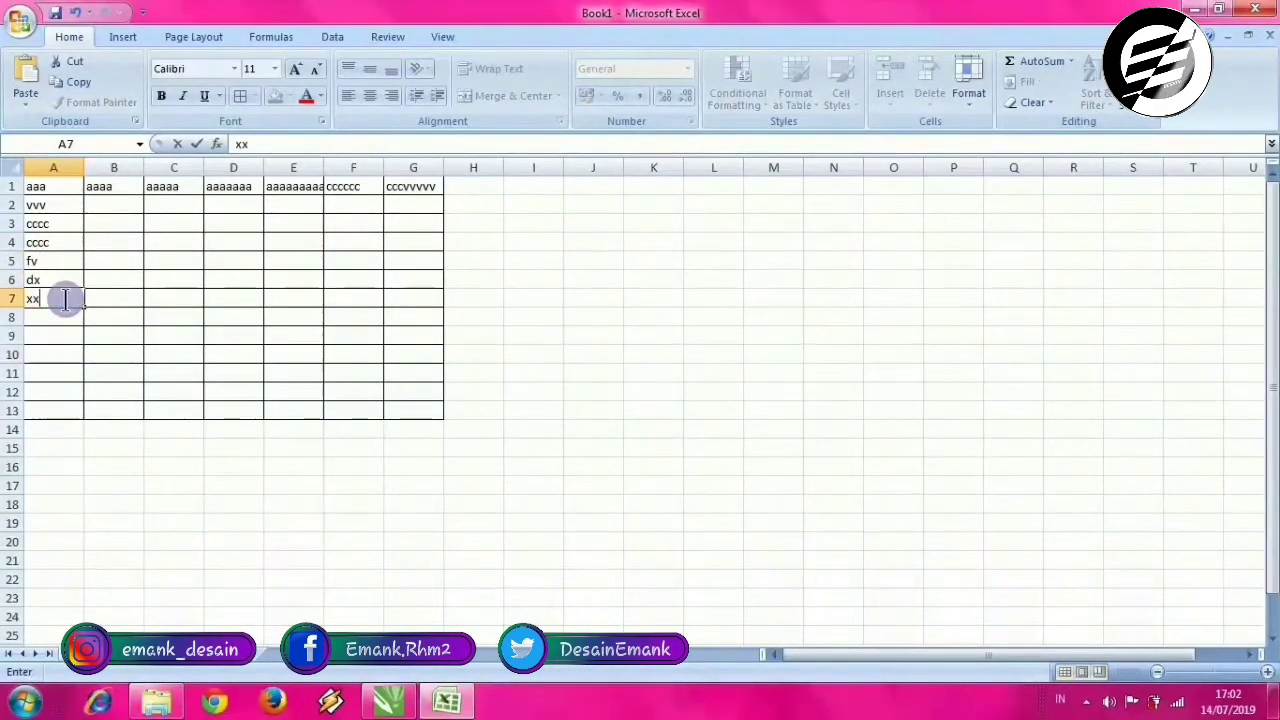
click(558, 298)
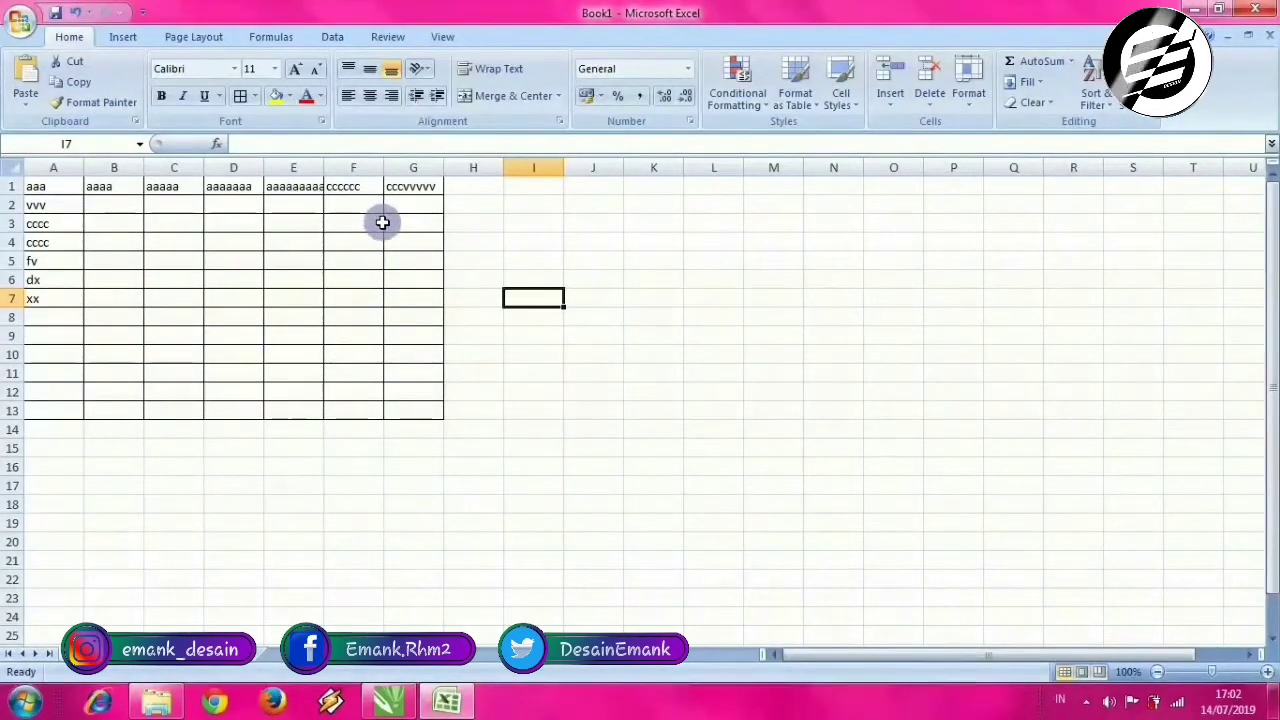
Copy the range A1:H15 containing the bordered table and switch back to the blank CorelDRAW document
click(491, 236)
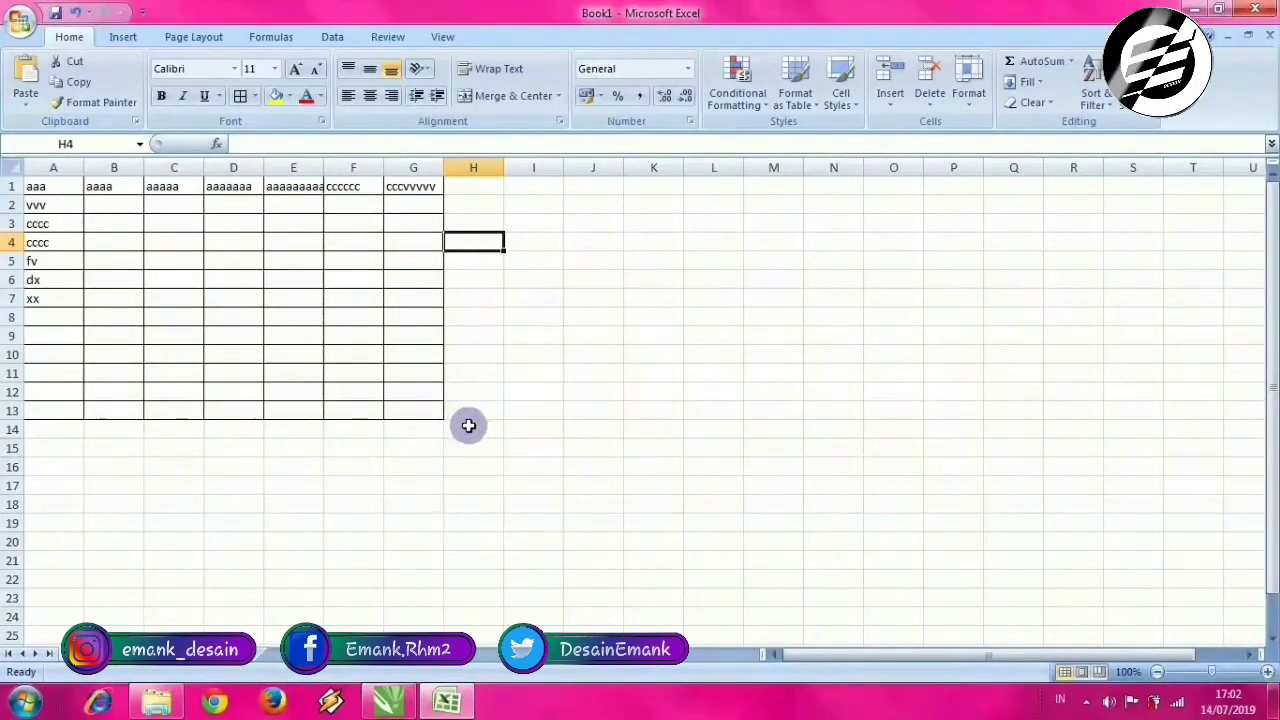
drag(468, 426, 37, 167)
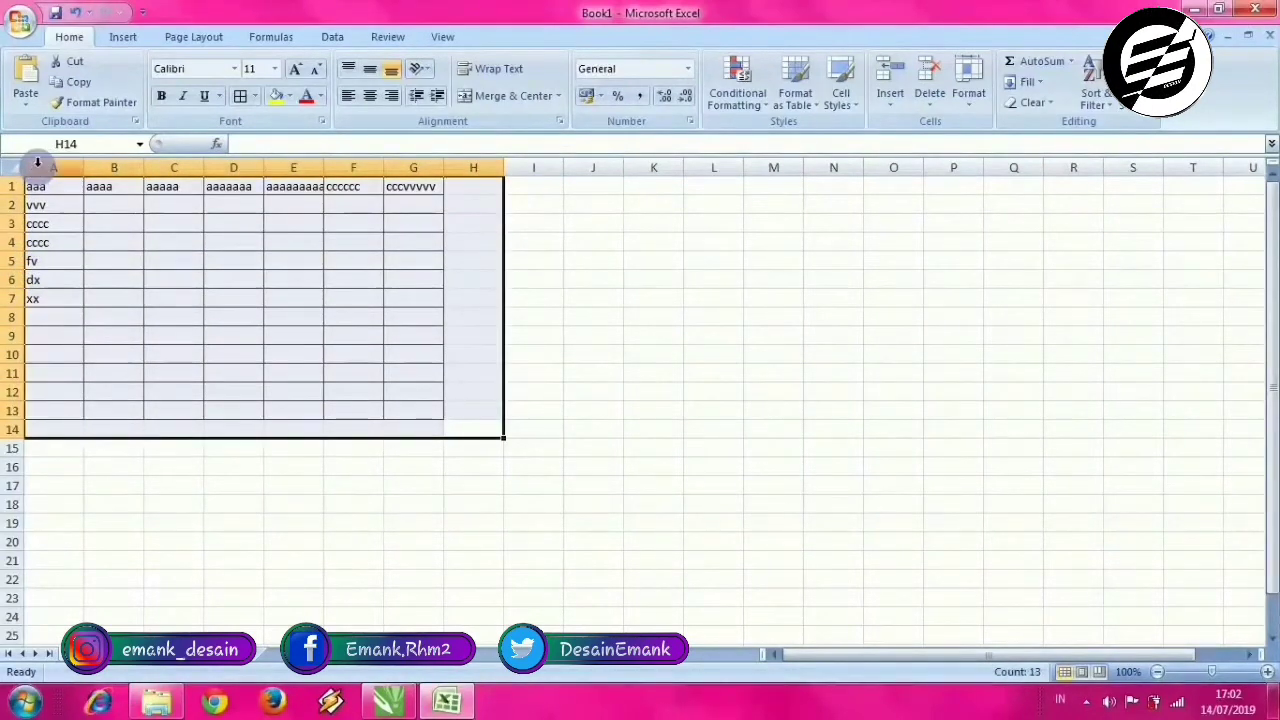
click(592, 405)
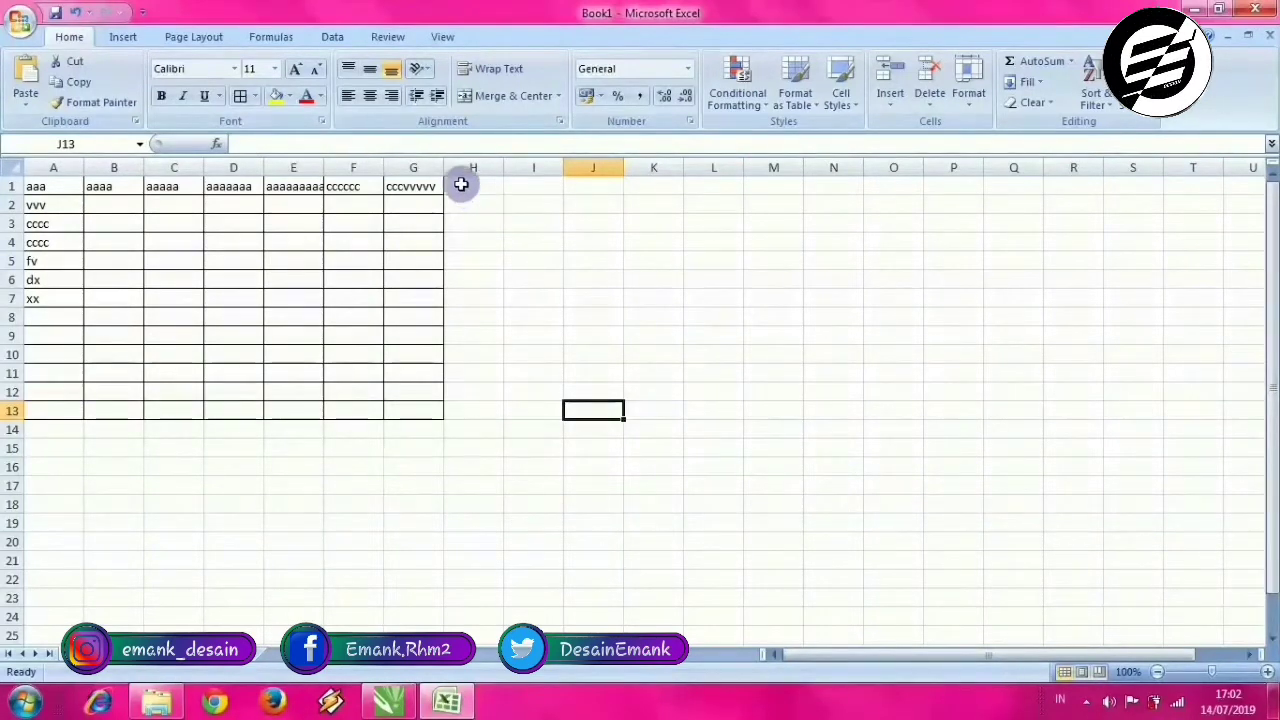
drag(460, 186, 28, 451)
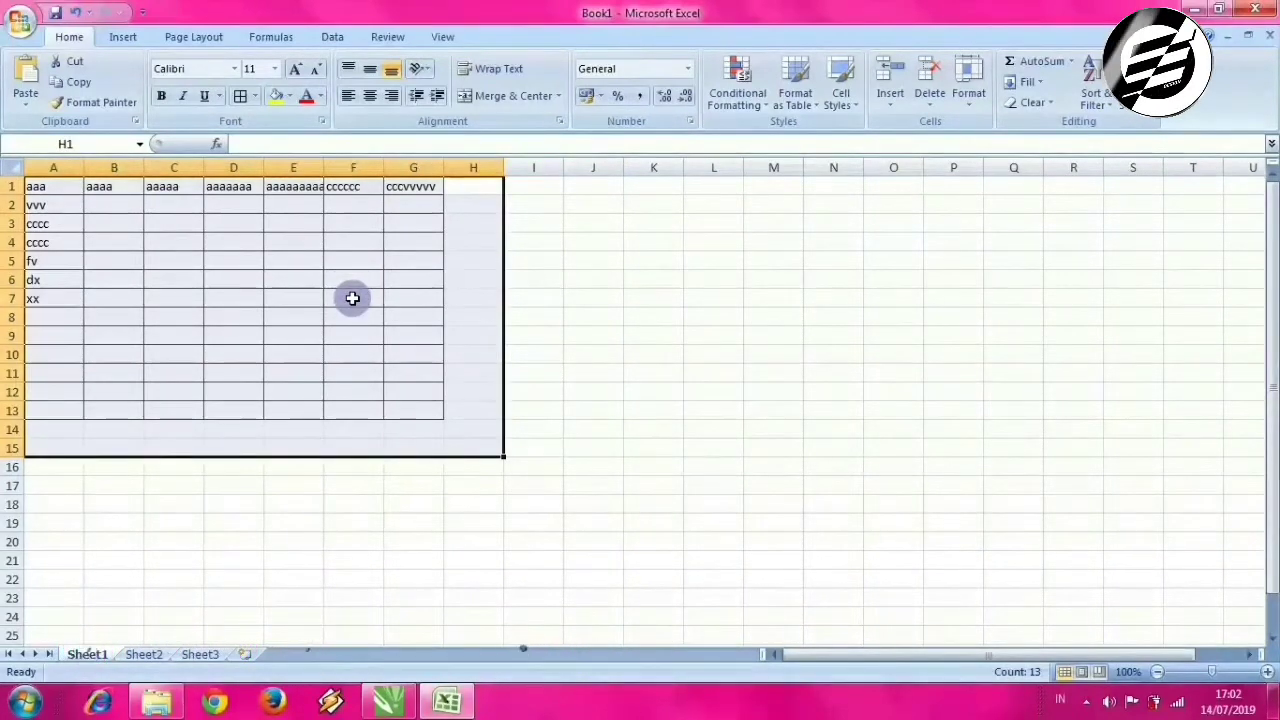
key(ctrl+c)
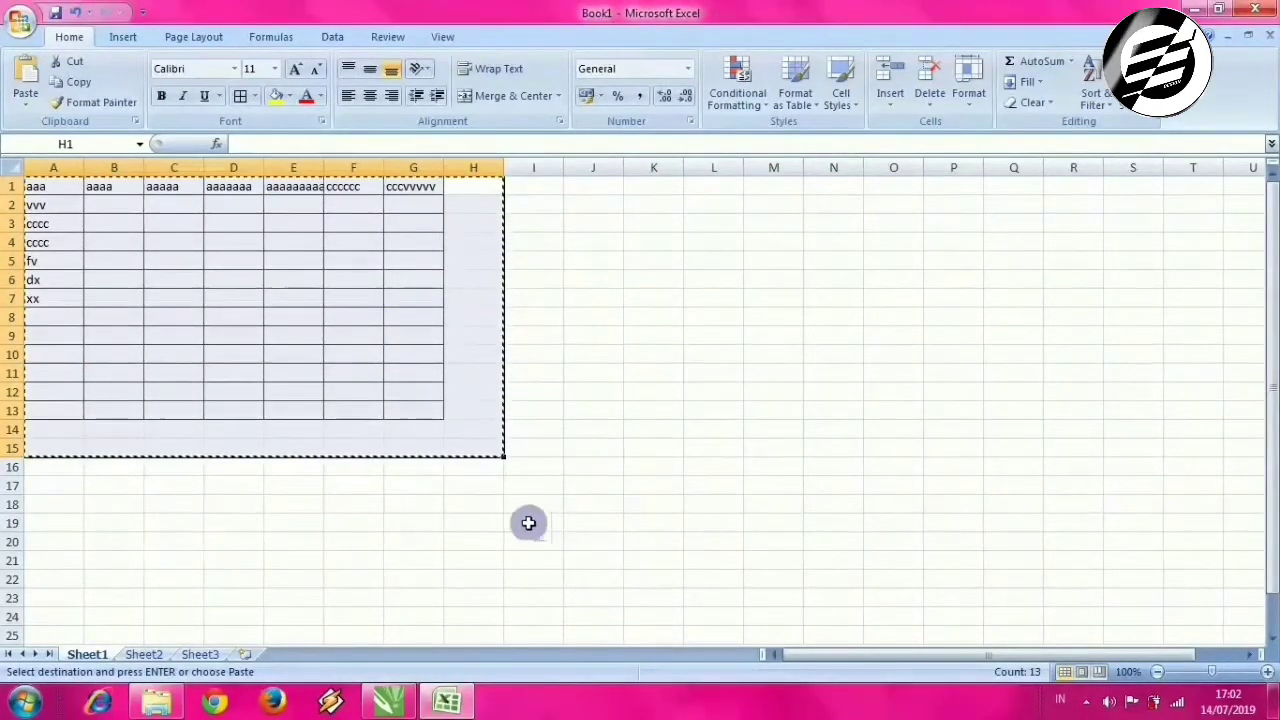
click(404, 708)
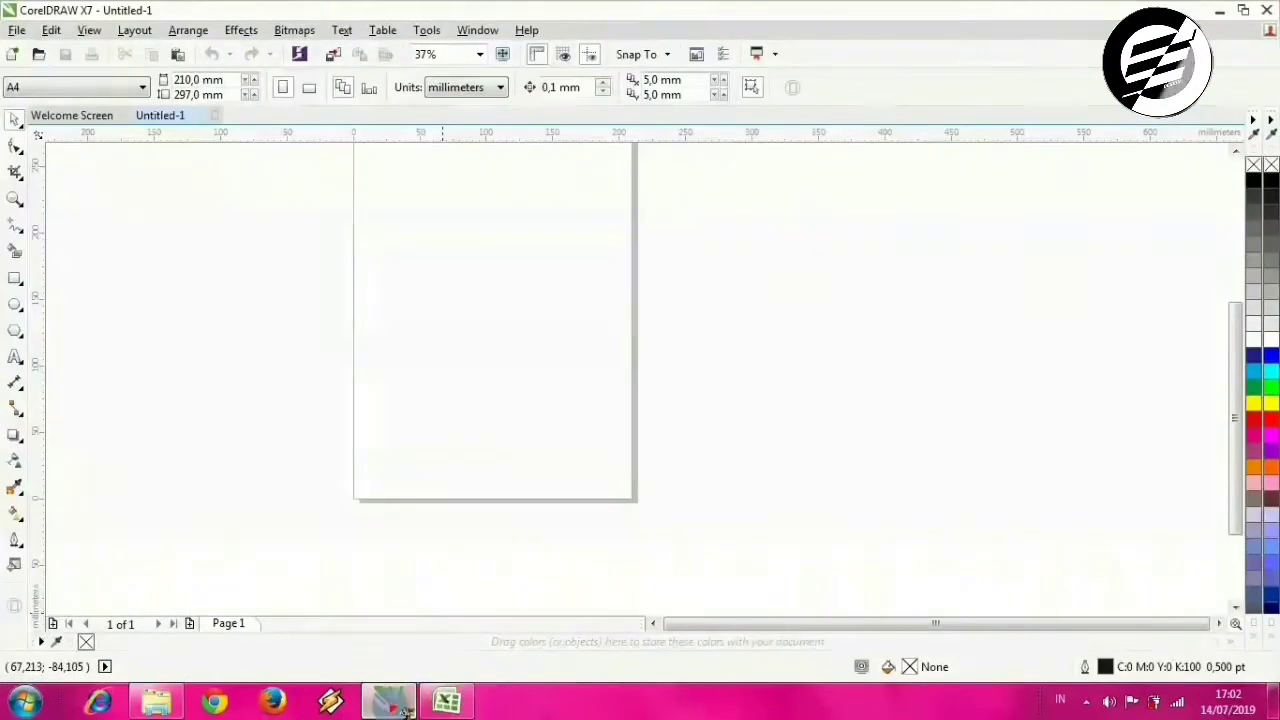
scroll(449, 437, down, 2)
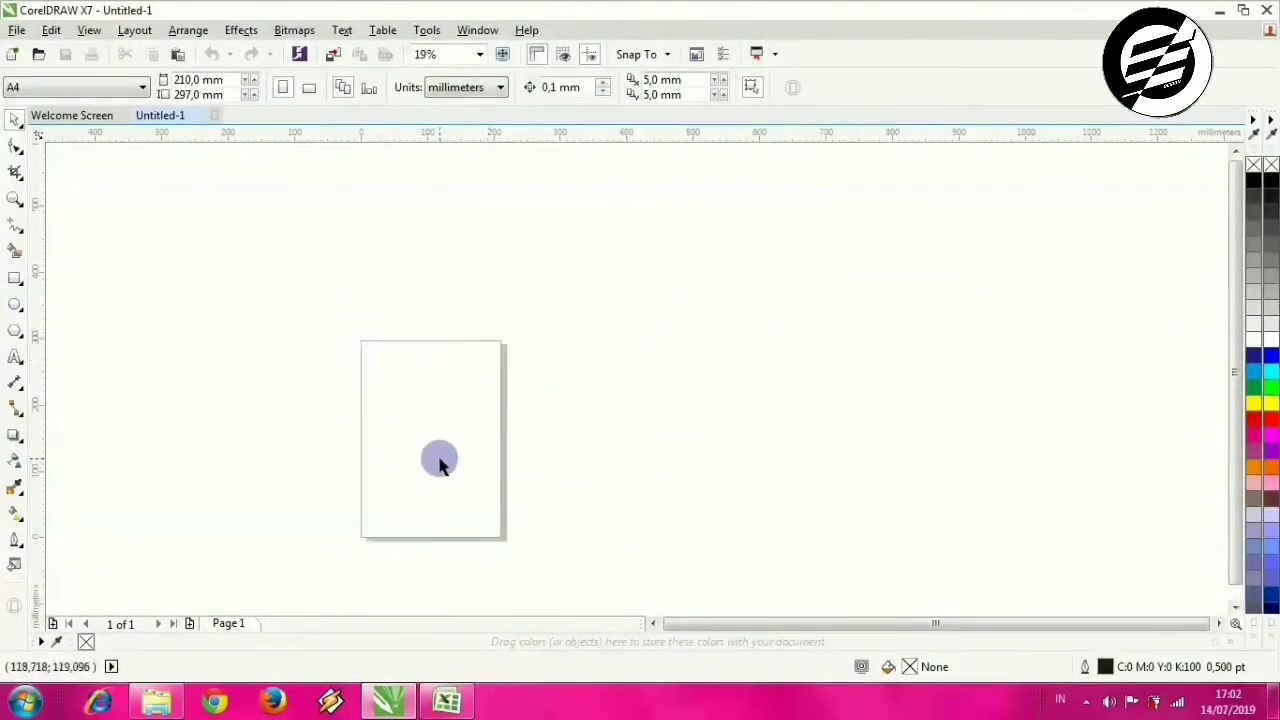
Paste the copied Excel range onto the page with Paste Special as a Microsoft Office Excel Worksheet object
scroll(437, 460, up, 2)
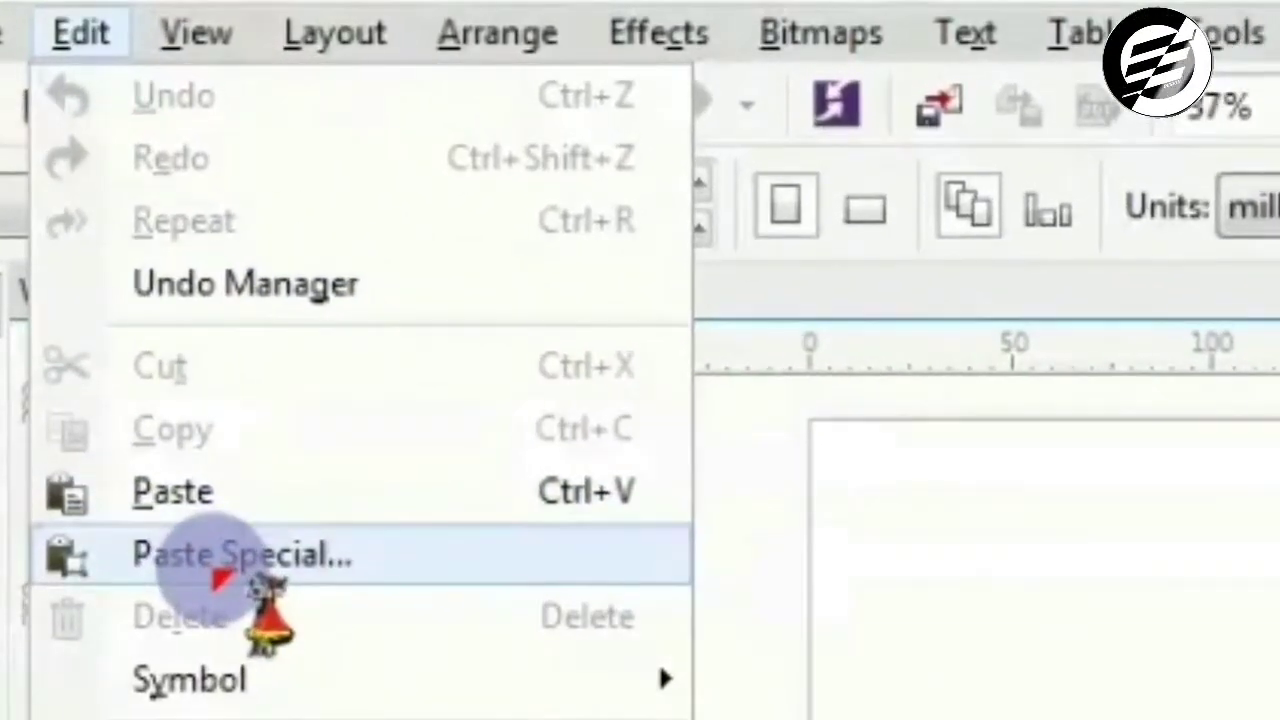
click(250, 560)
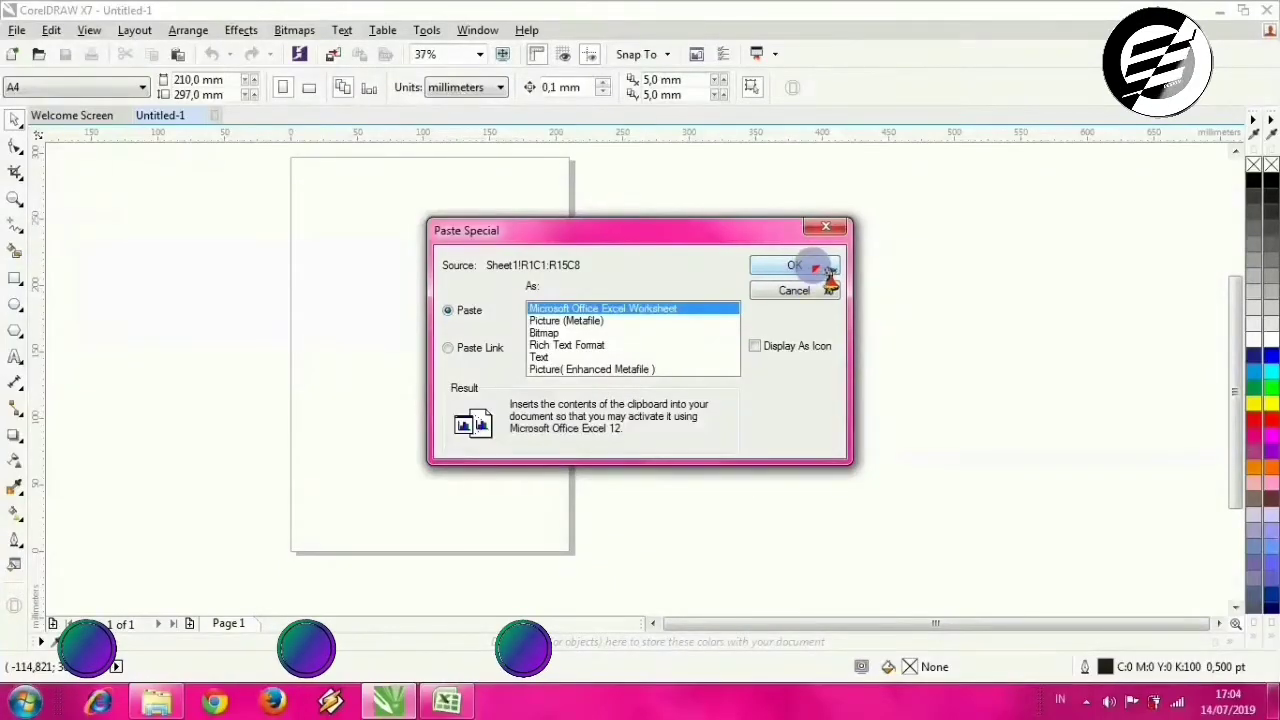
click(824, 267)
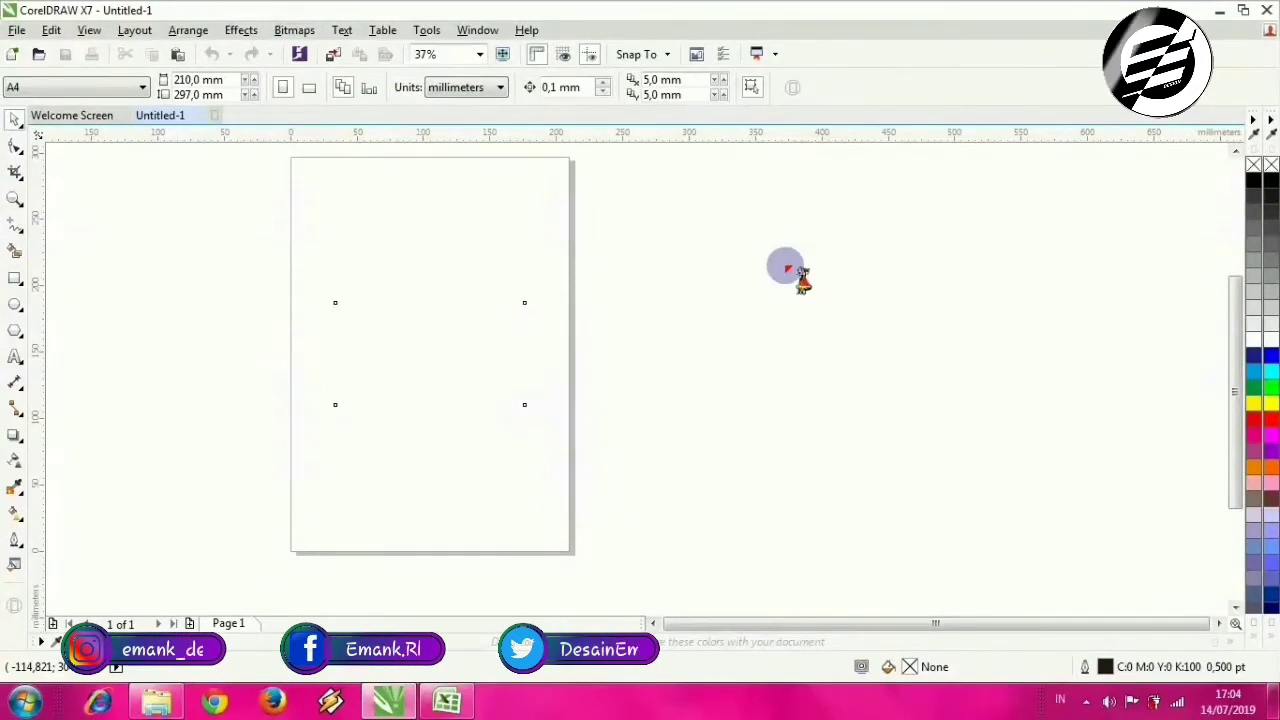
Examine the pasted worksheet table's borders and cell text up close and at page scale
scroll(437, 334, up, 5)
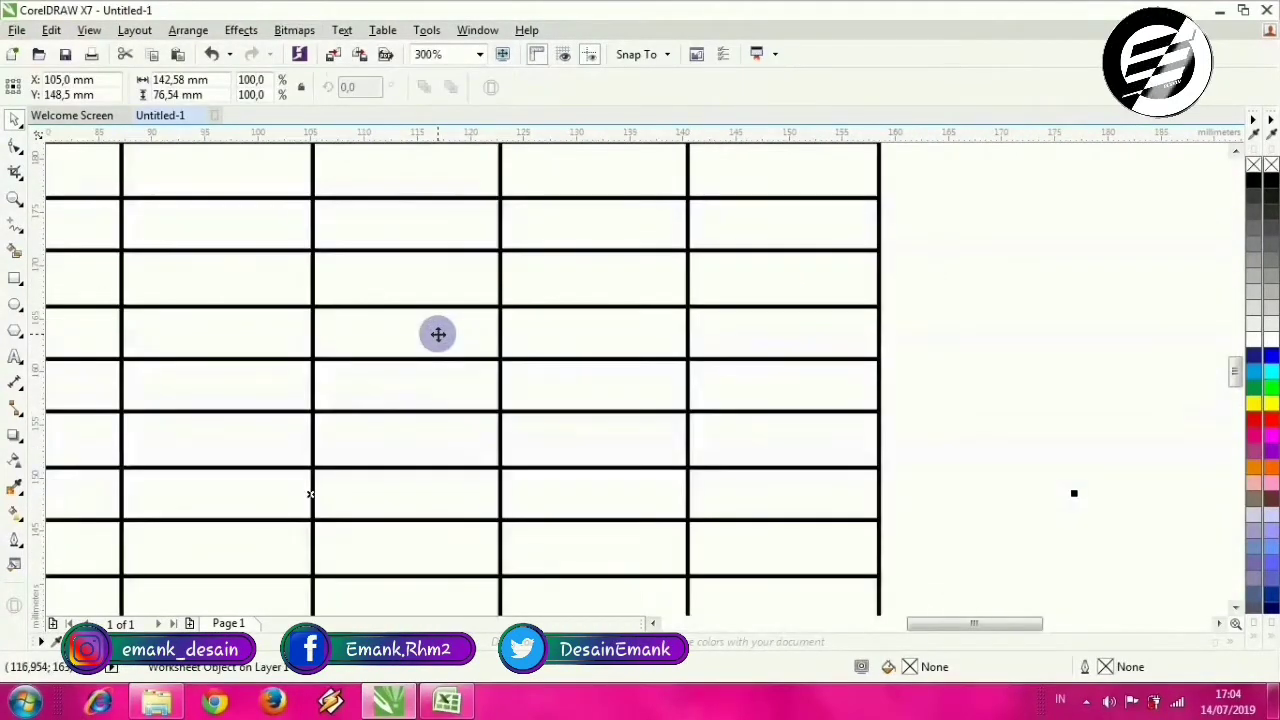
scroll(586, 352, down, 2)
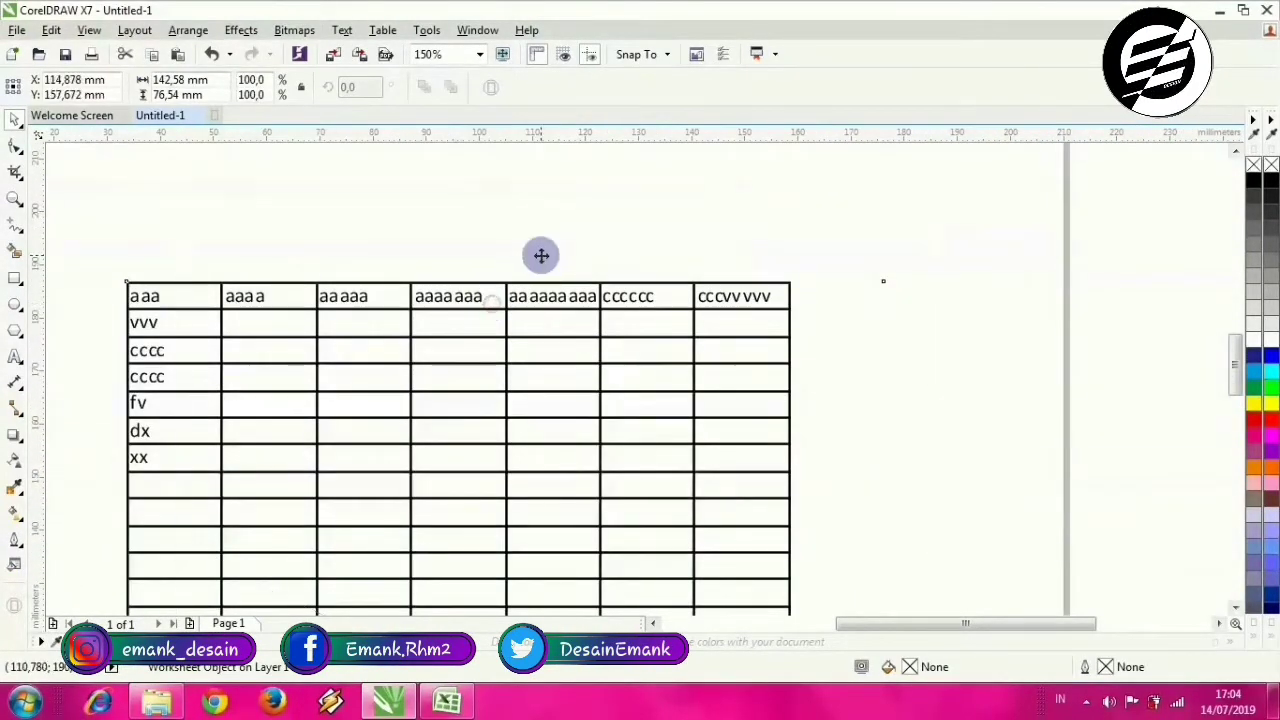
scroll(503, 297, down, 1)
scroll(400, 320, up, 1)
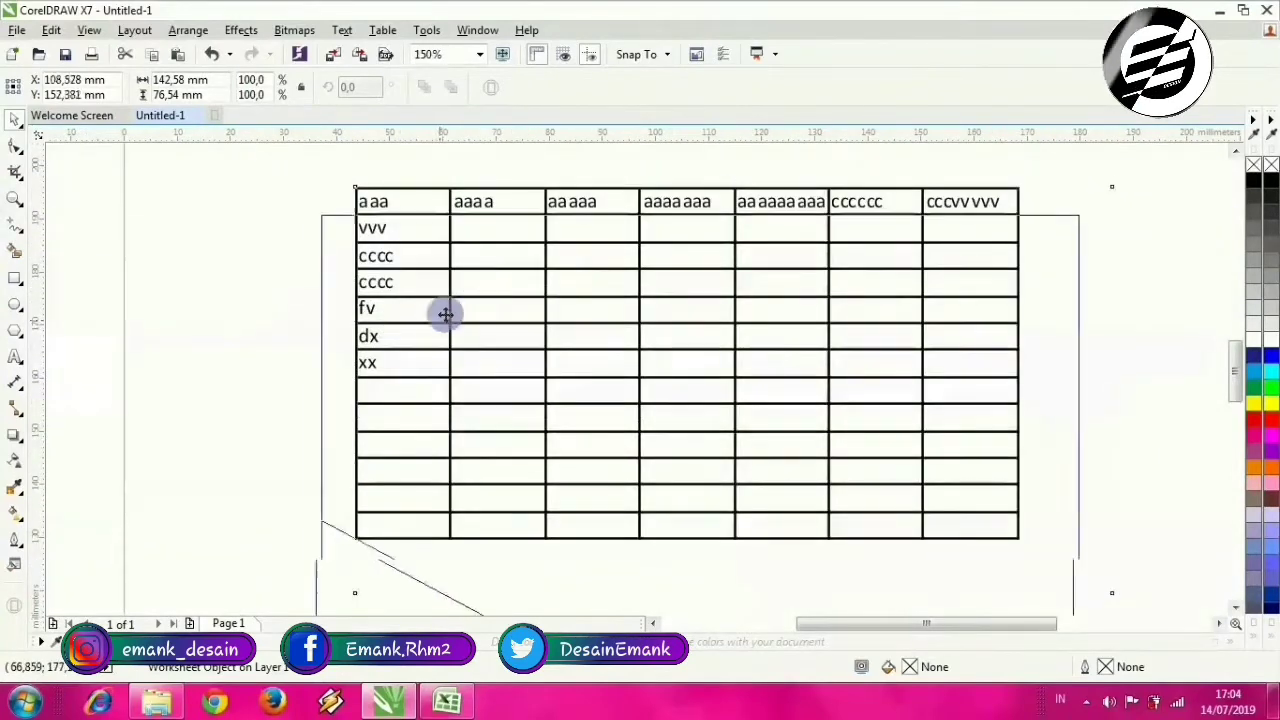
scroll(445, 314, down, 2)
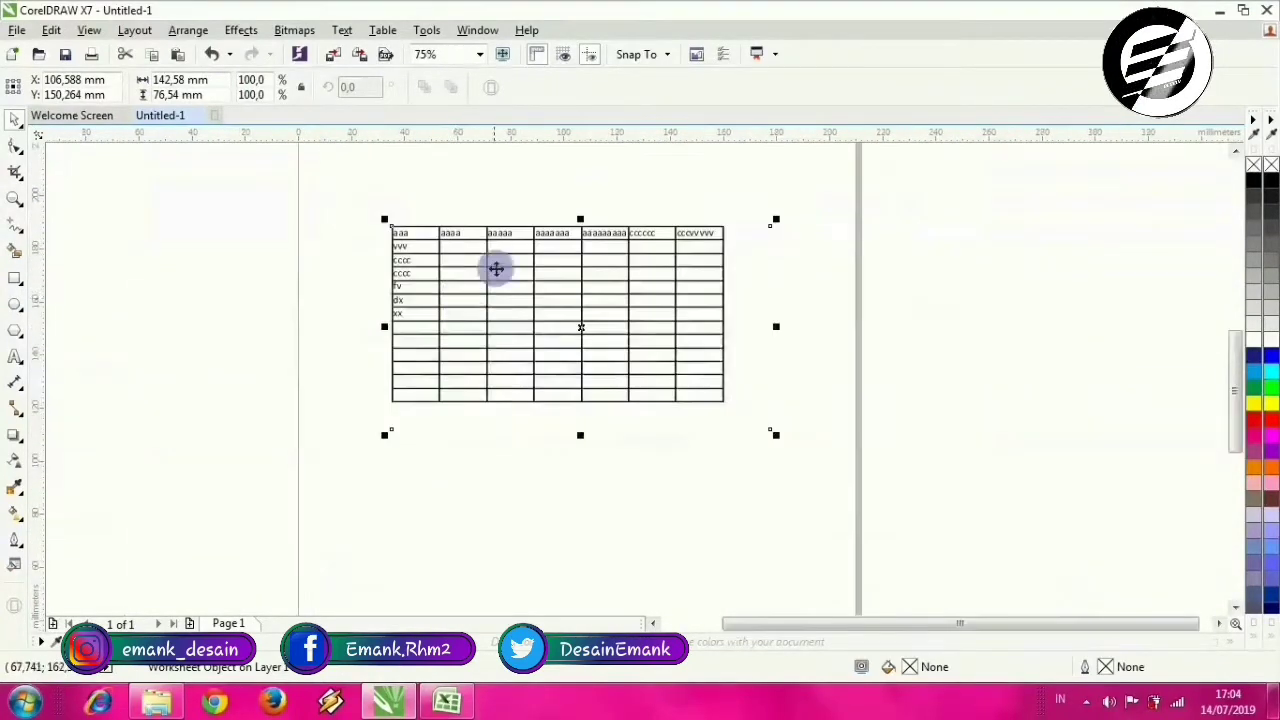
scroll(414, 330, up, 2)
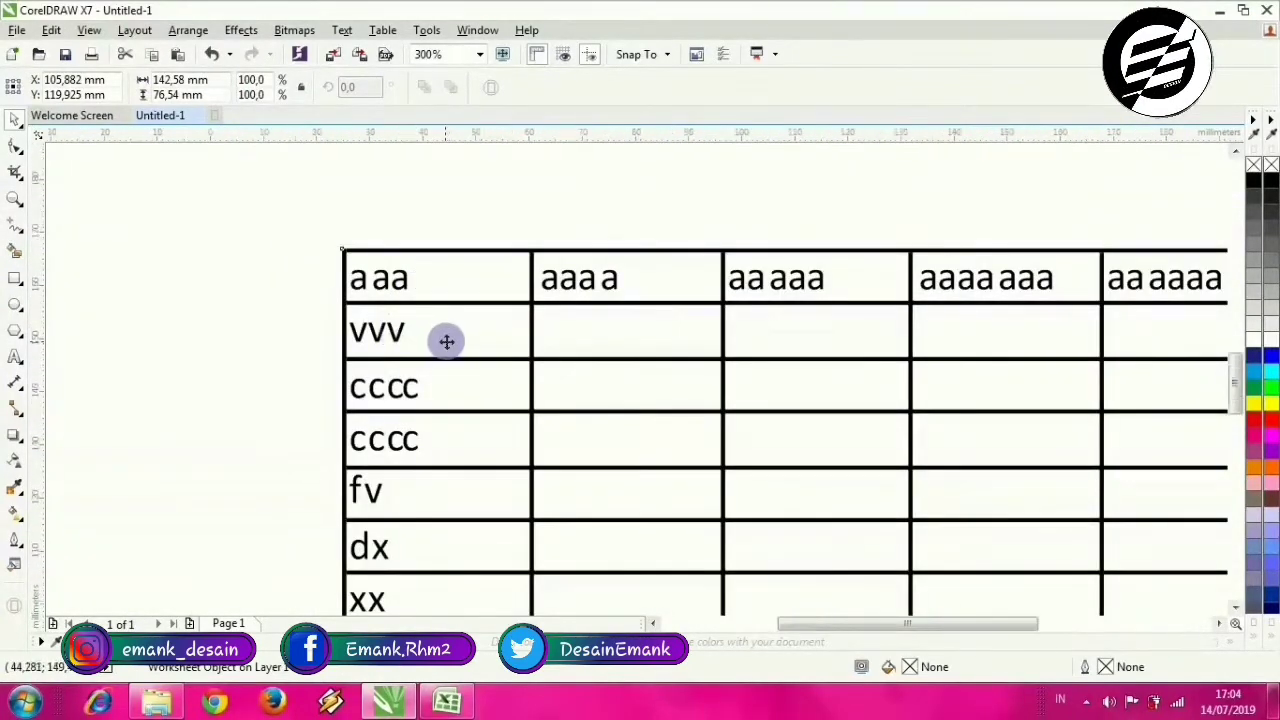
scroll(446, 341, down, 1)
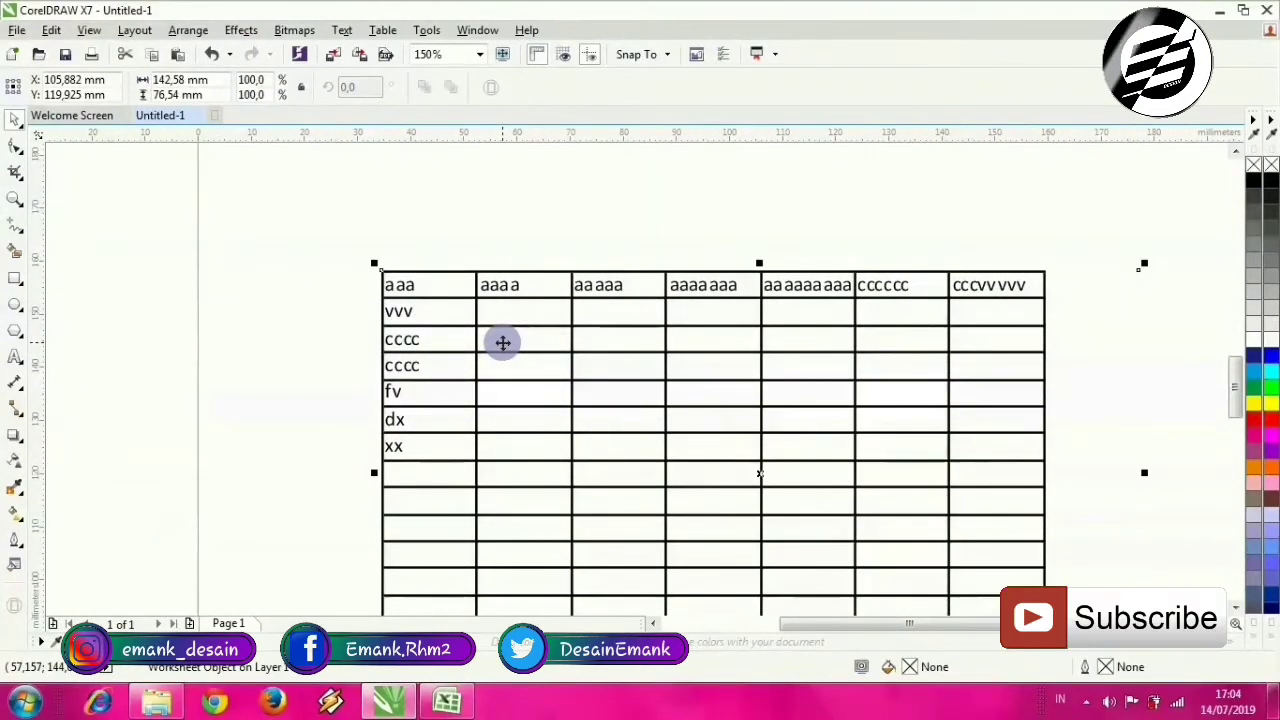
scroll(503, 343, down, 1)
scroll(508, 347, down, 2)
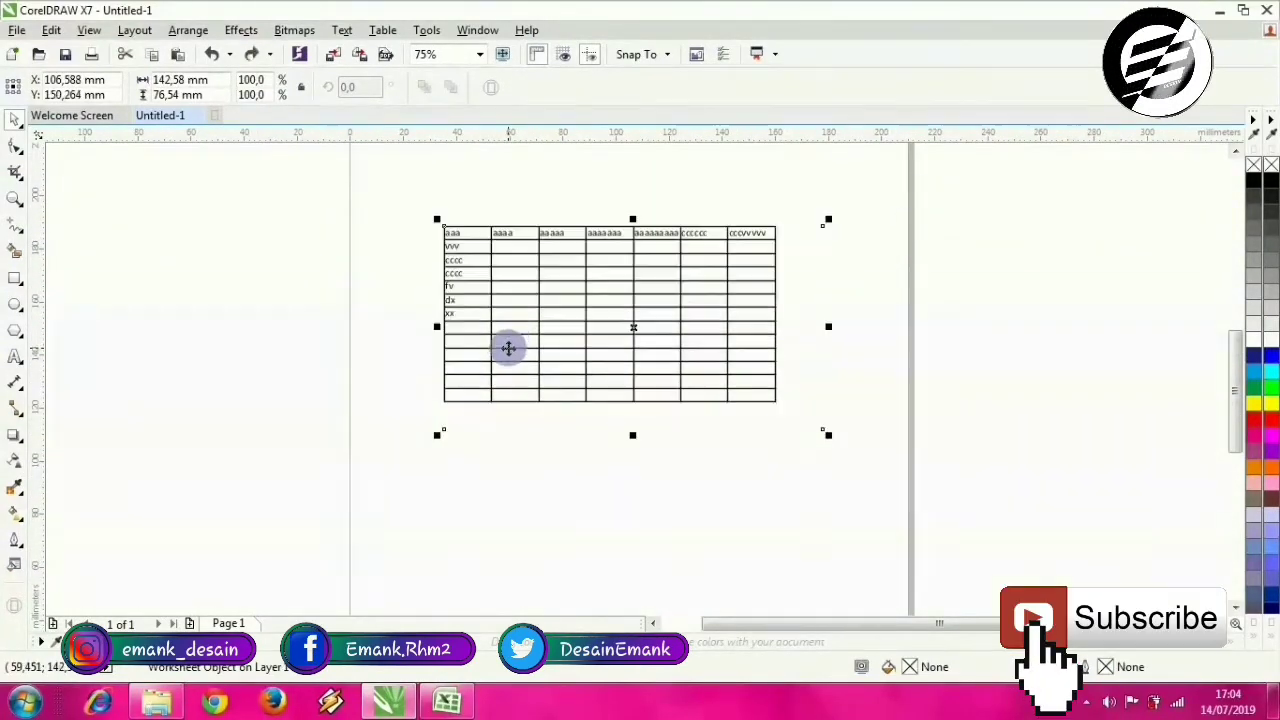
Delete the pasted worksheet object and paste the range again with Paste Special as Picture (Metafile)
key(Delete)
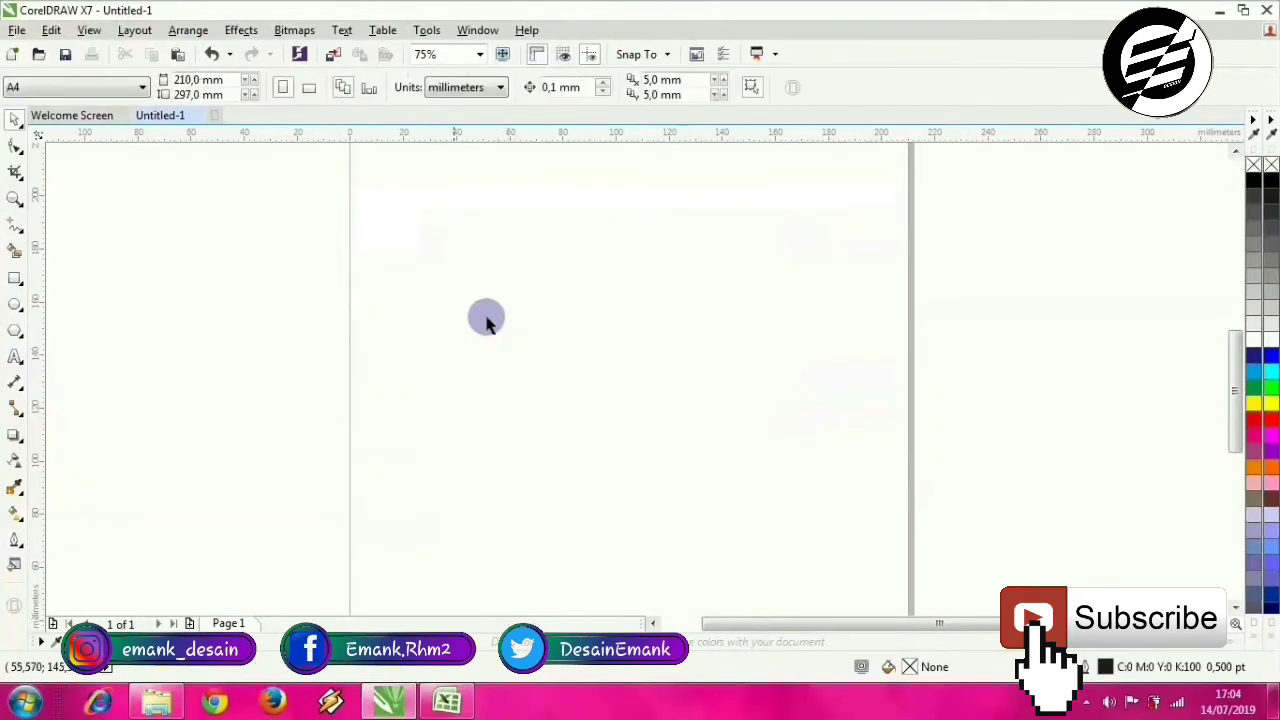
click(50, 31)
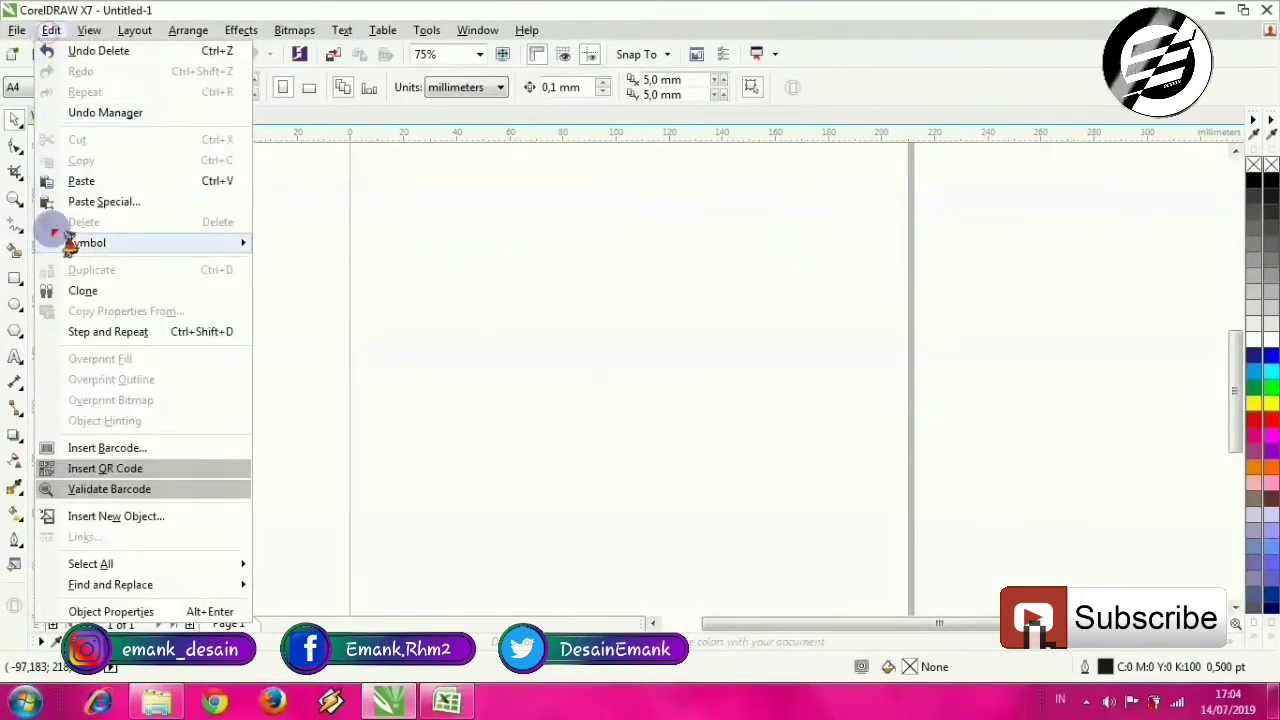
click(140, 203)
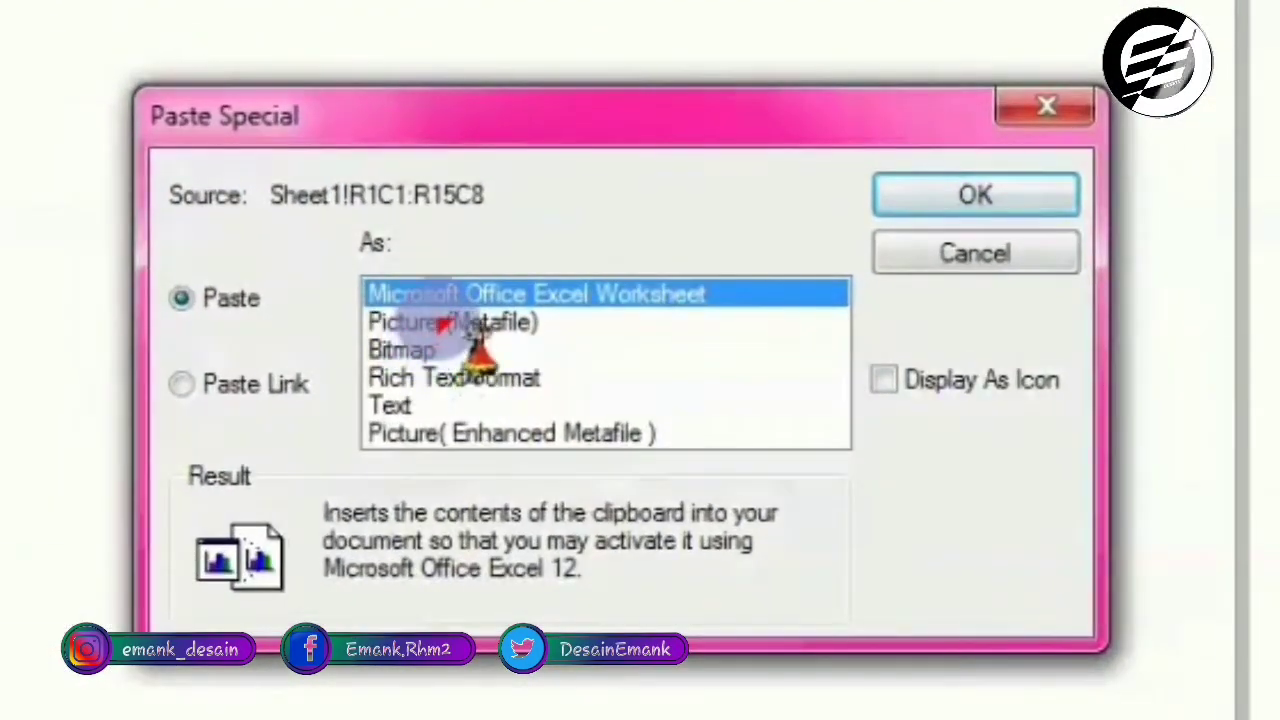
click(447, 322)
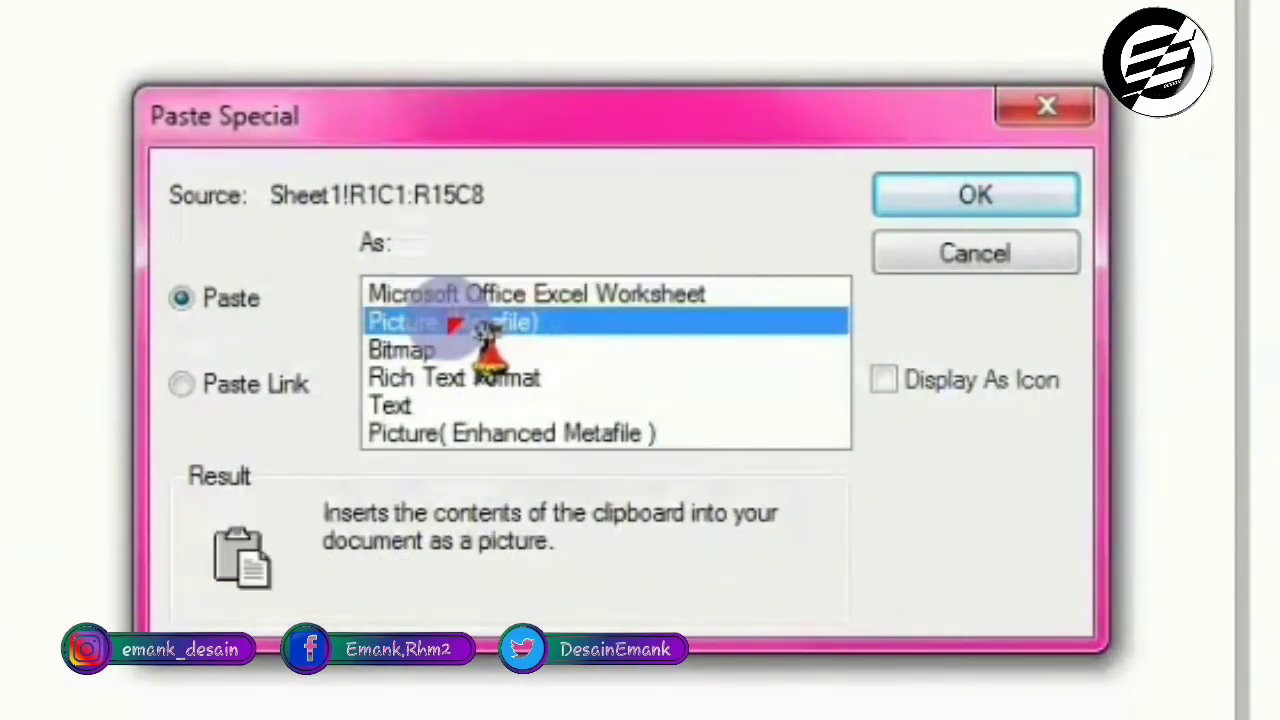
click(1040, 198)
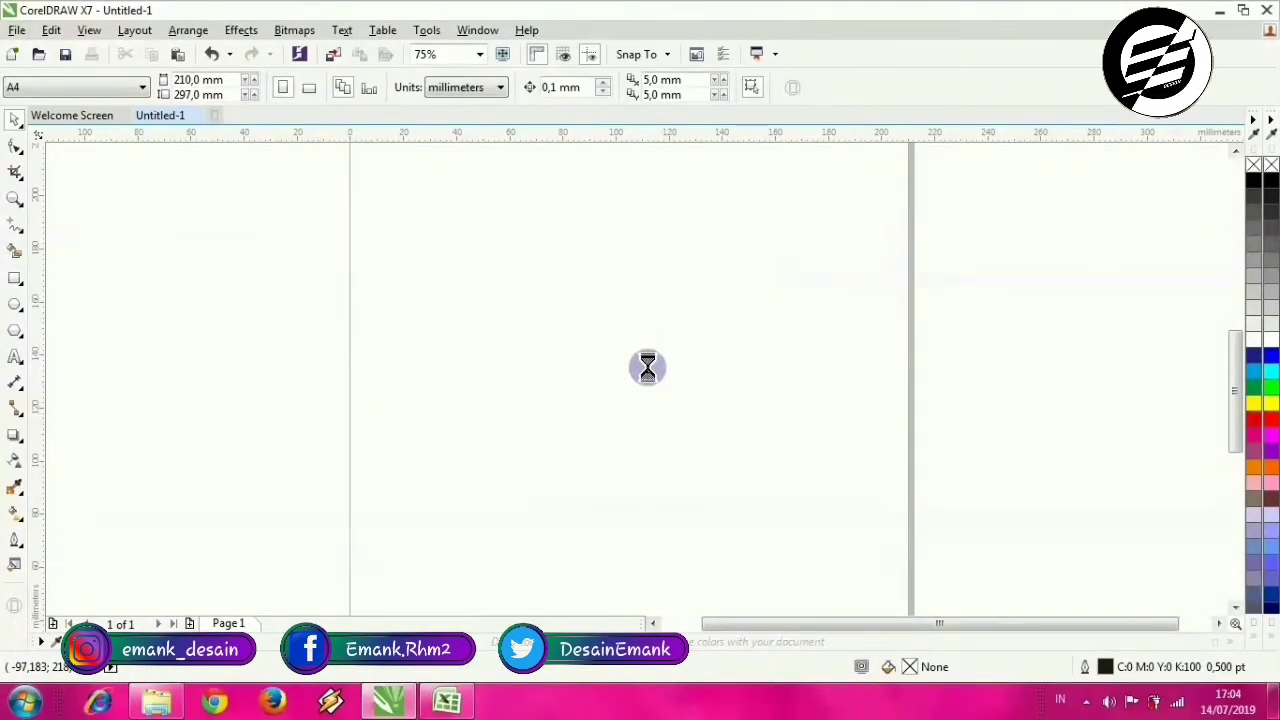
Ungroup the pasted metafile table and move the aaa text out of its first cell, to the left of the table
scroll(640, 290, up, 2)
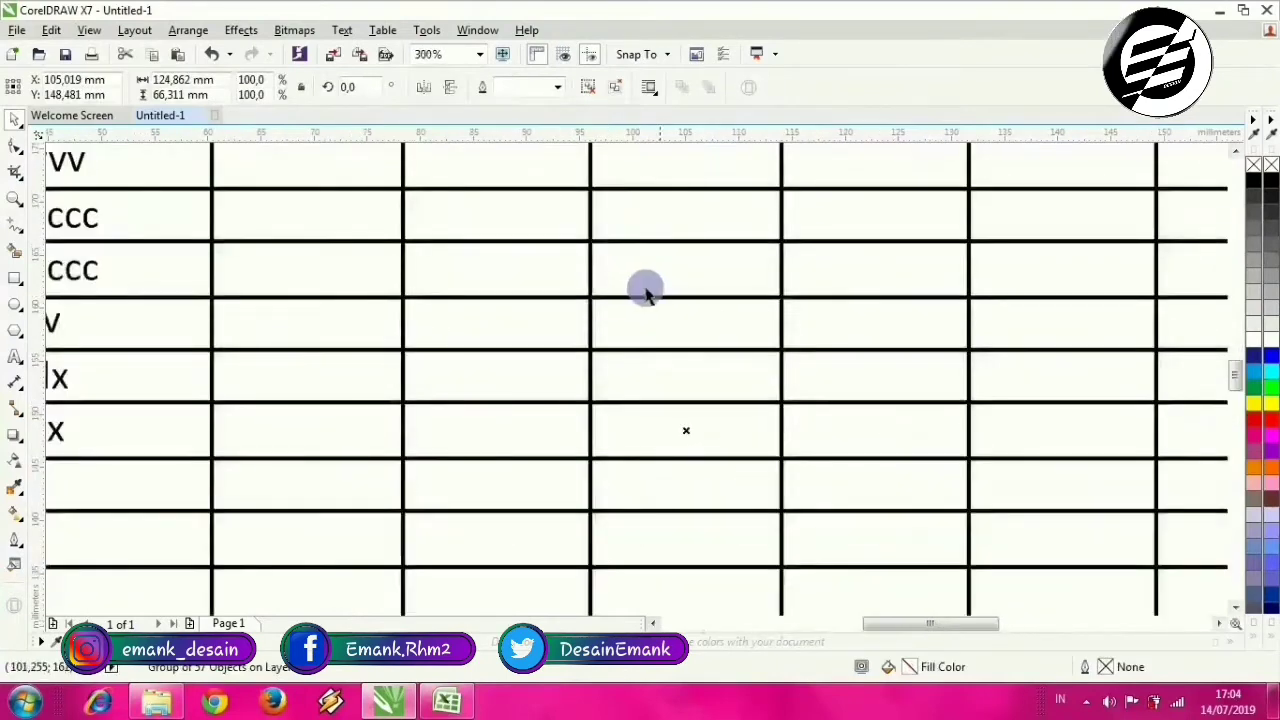
drag(638, 322, 673, 330)
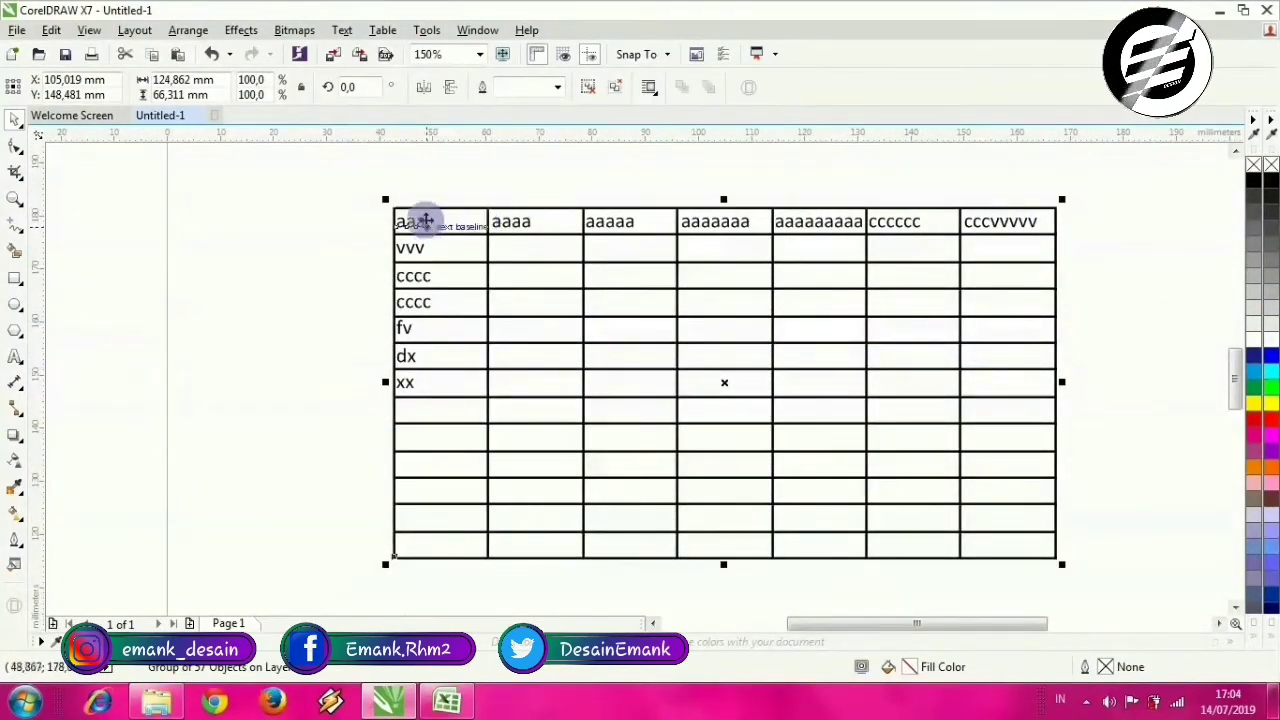
scroll(424, 219, up, 2)
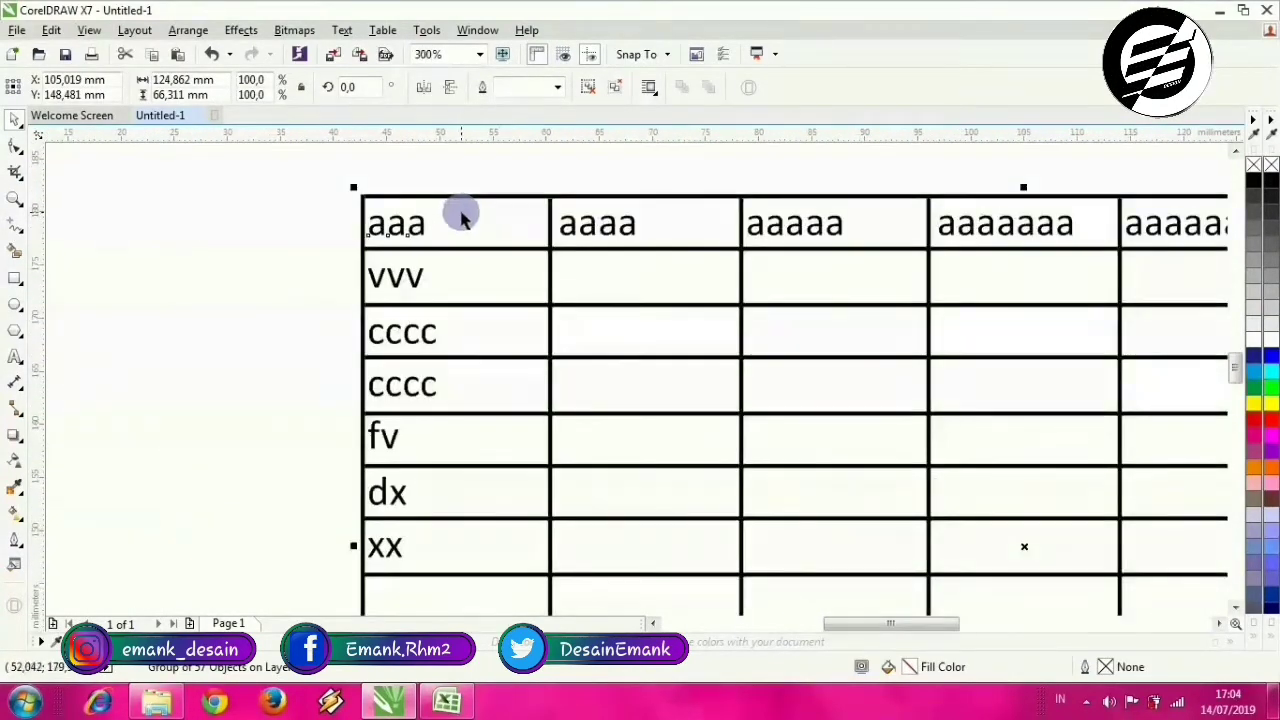
click(197, 226)
drag(388, 236, 251, 306)
scroll(391, 277, down, 2)
scroll(690, 385, up, 1)
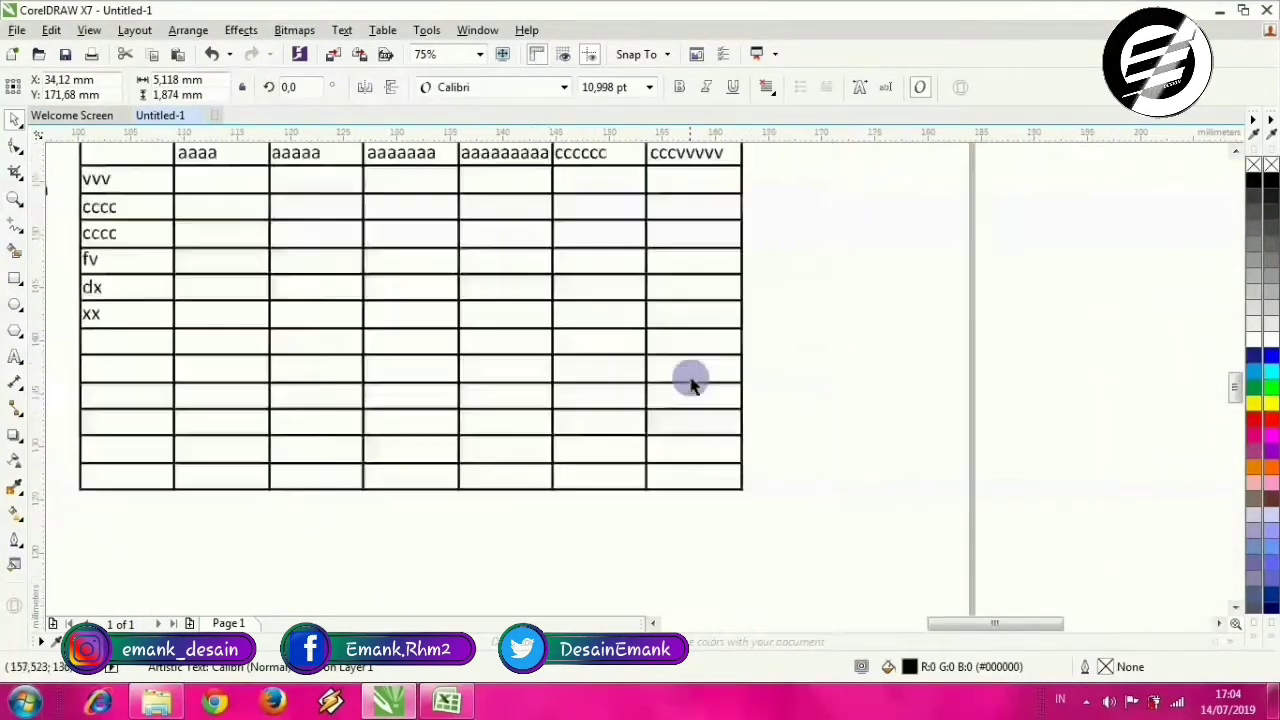
scroll(690, 385, up, 1)
scroll(680, 378, down, 2)
scroll(376, 270, up, 2)
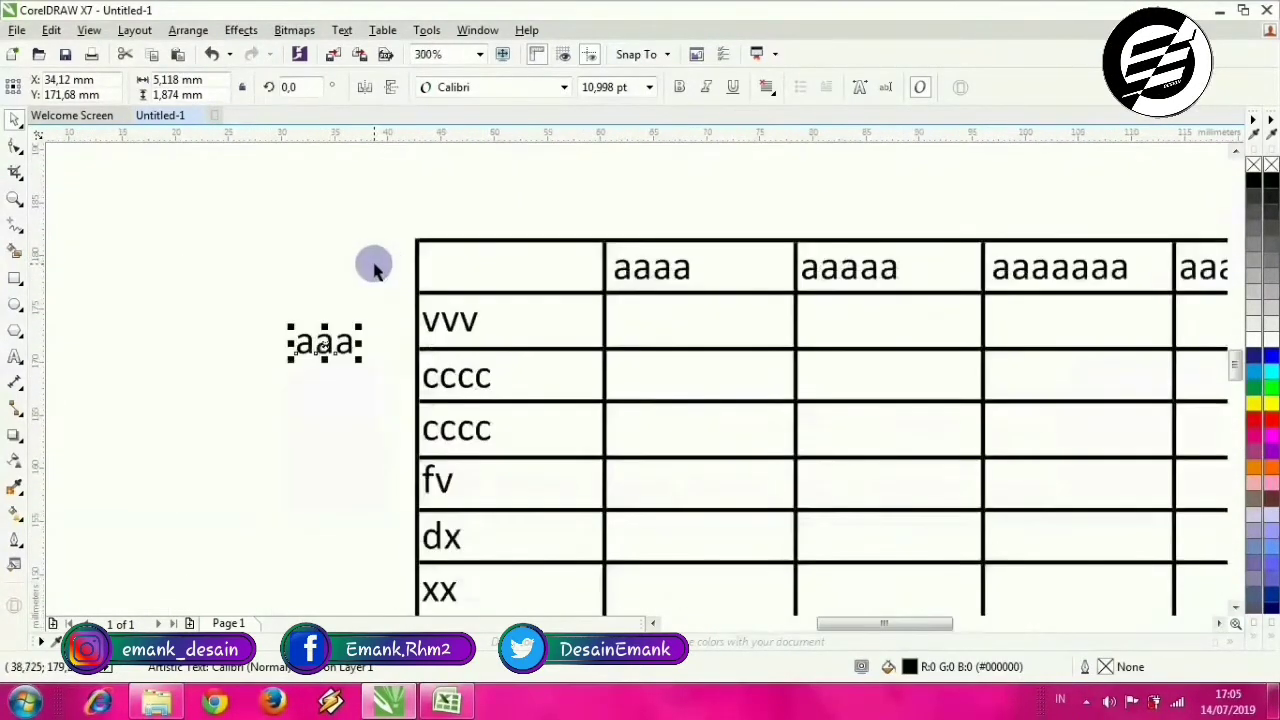
Undo the move of the aaa text and delete all objects of the ungrouped metafile table
key(ctrl+z)
scroll(488, 263, down, 5)
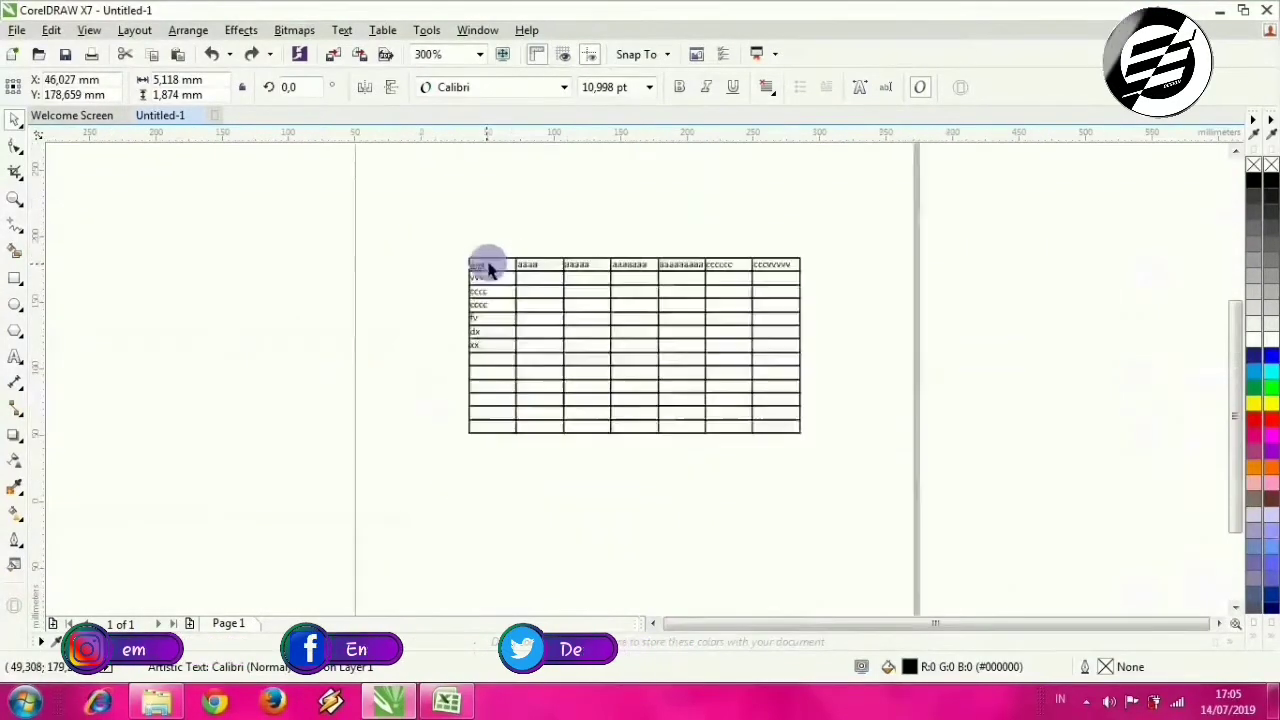
drag(452, 228, 782, 460)
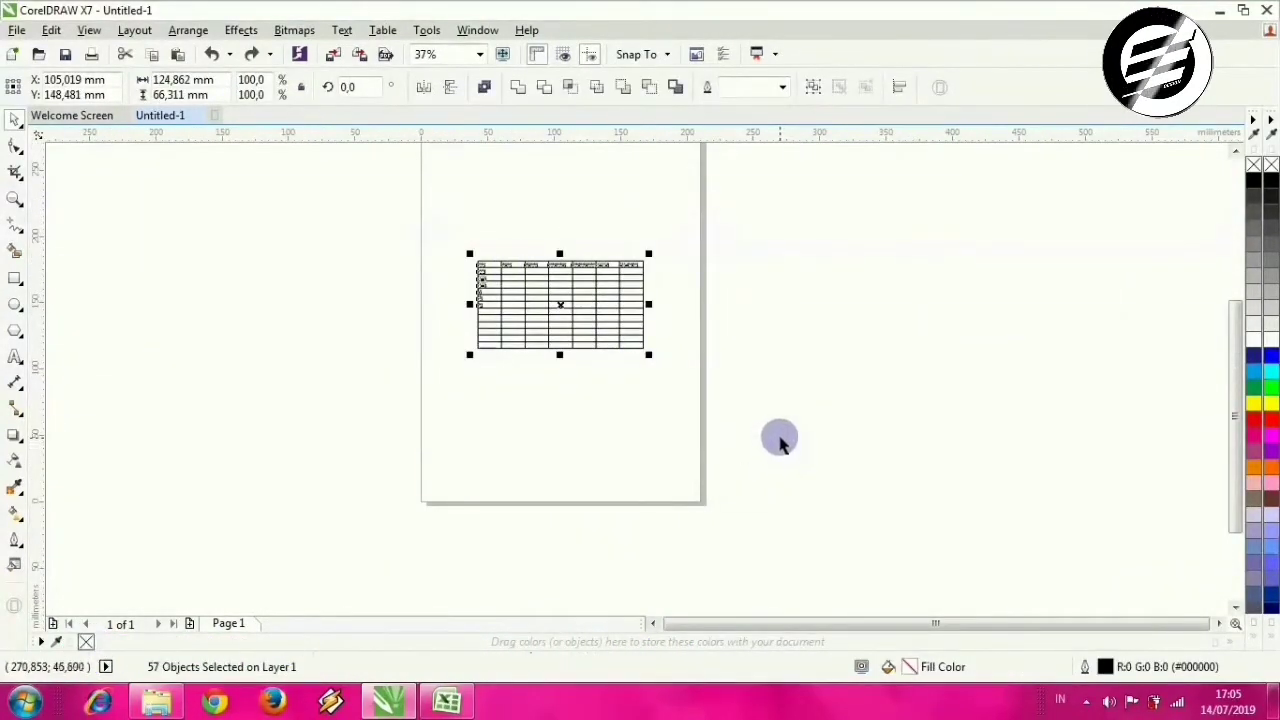
key(Delete)
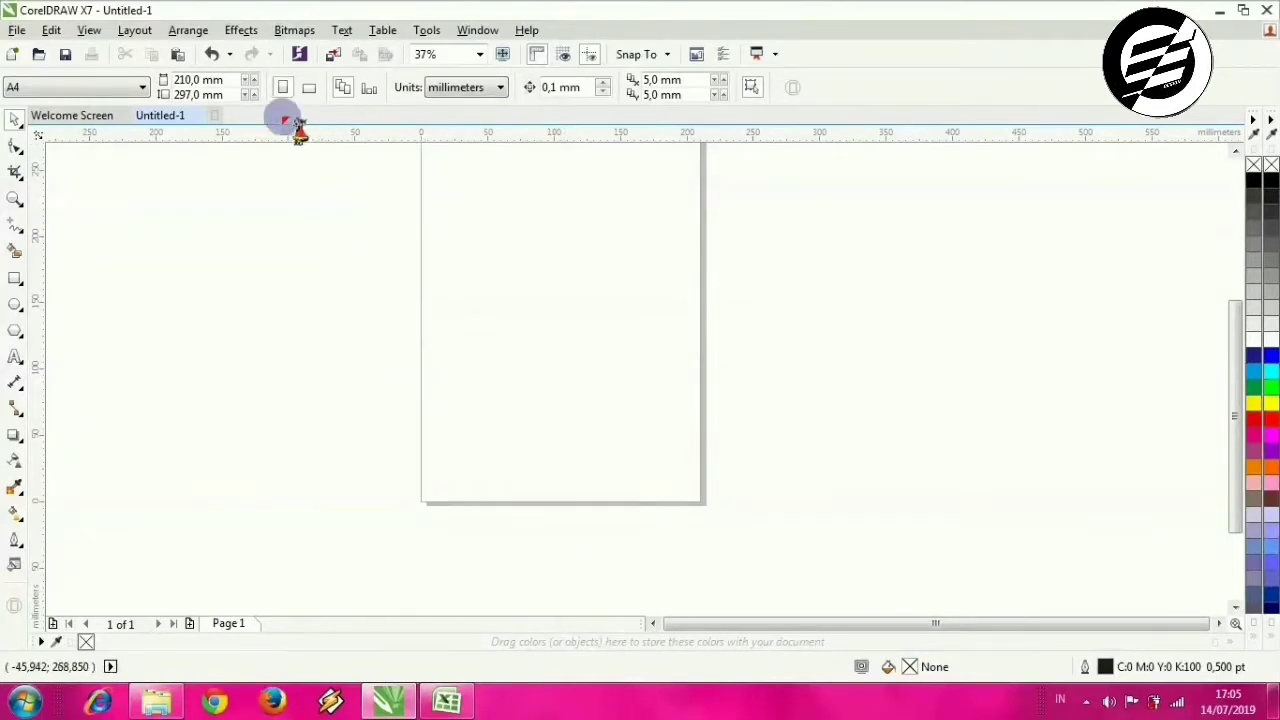
Paste the range with Paste Special as Rich Text Format, discarding fonts and formatting and importing tables as Tables
click(57, 30)
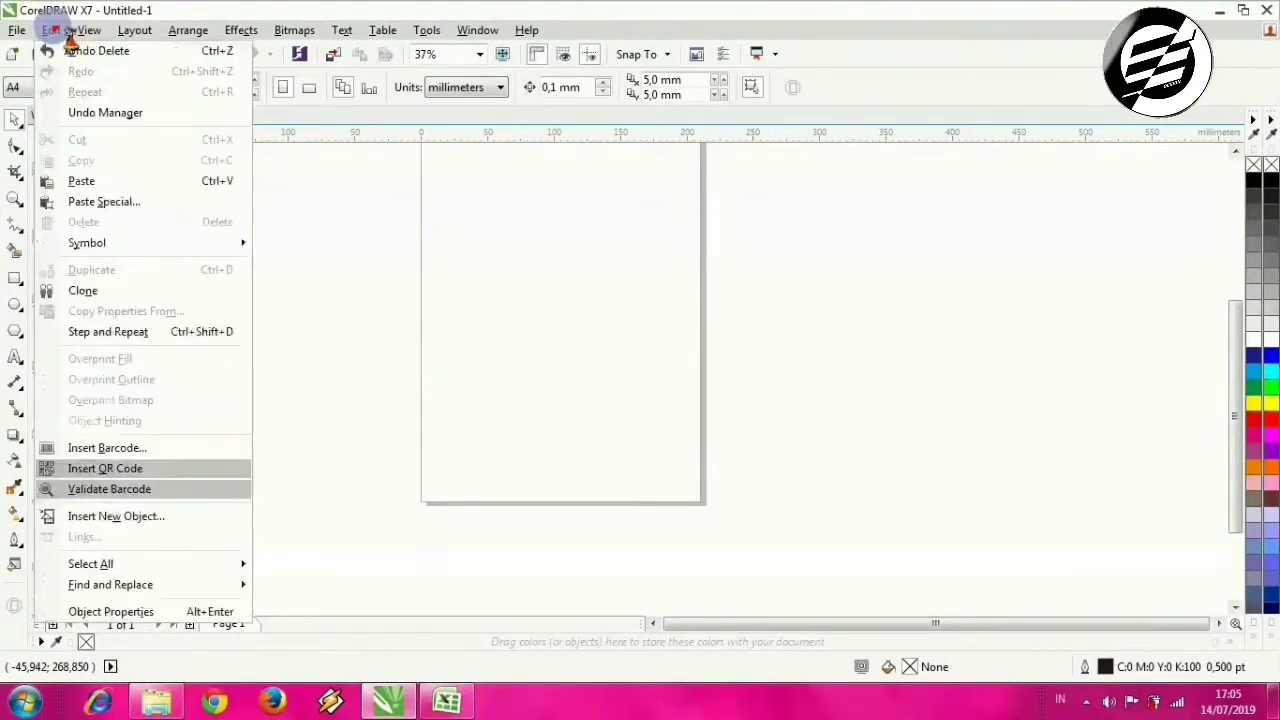
click(105, 202)
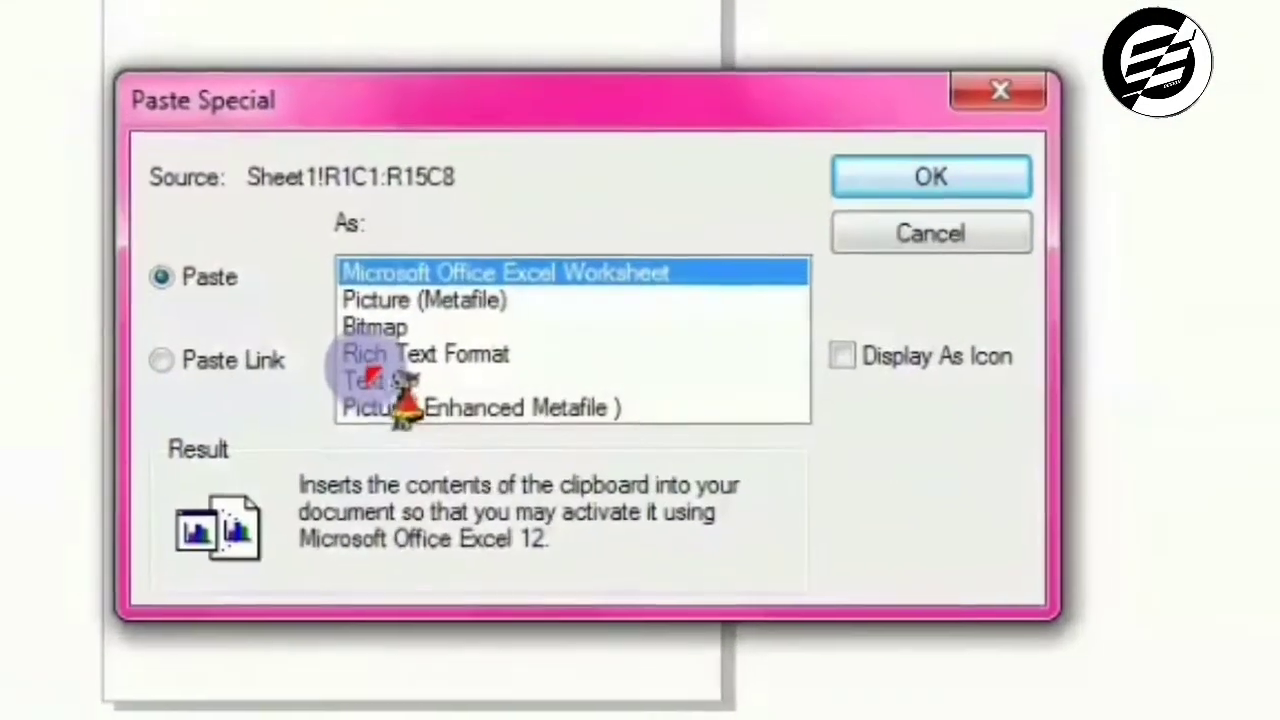
click(465, 355)
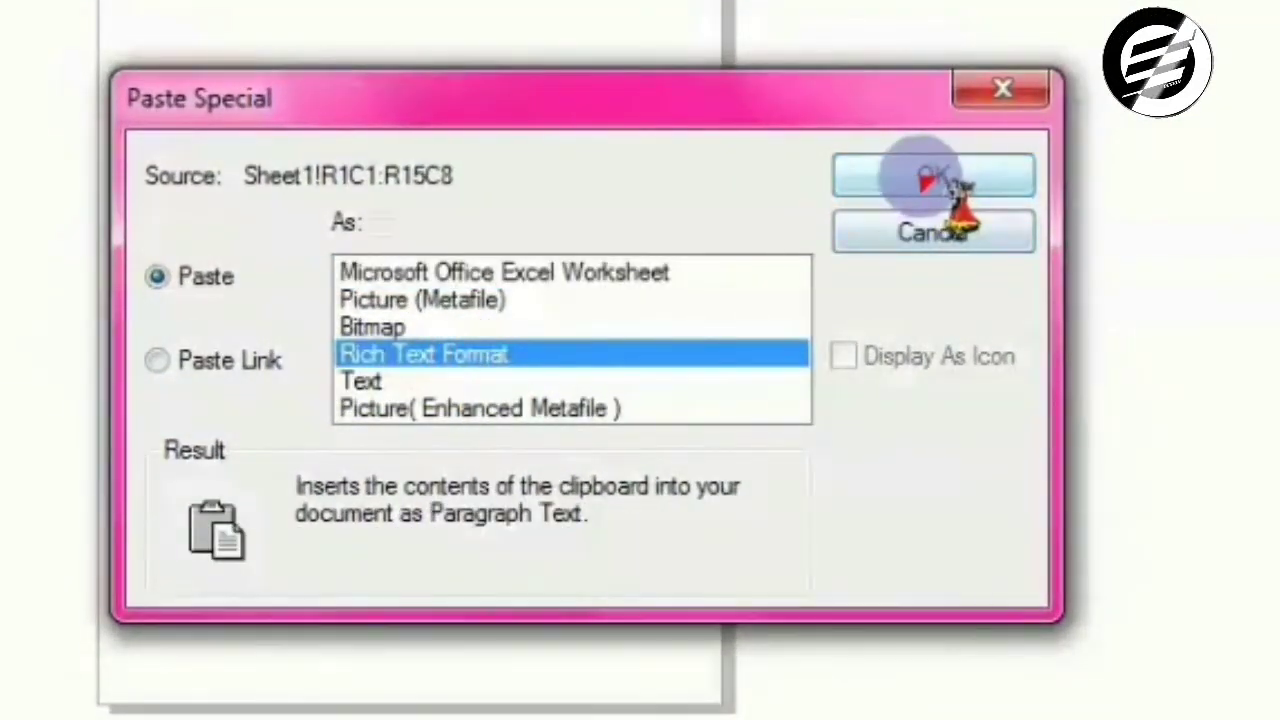
click(933, 177)
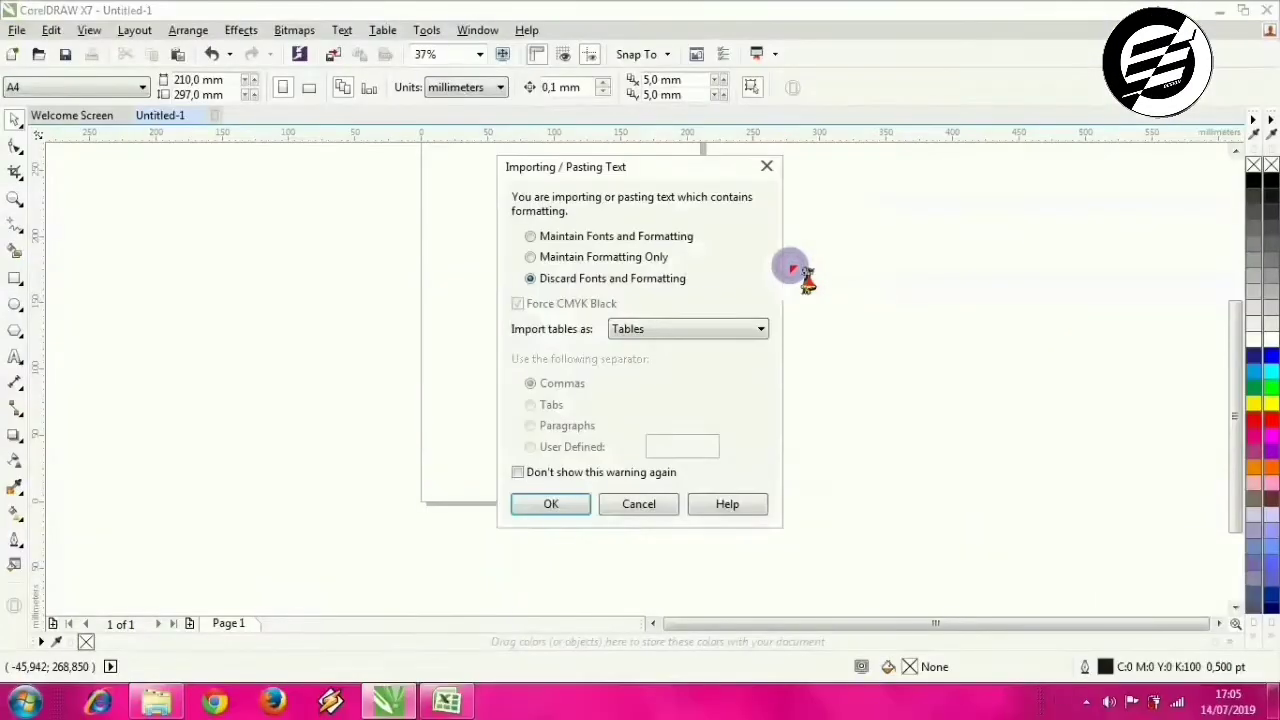
click(553, 504)
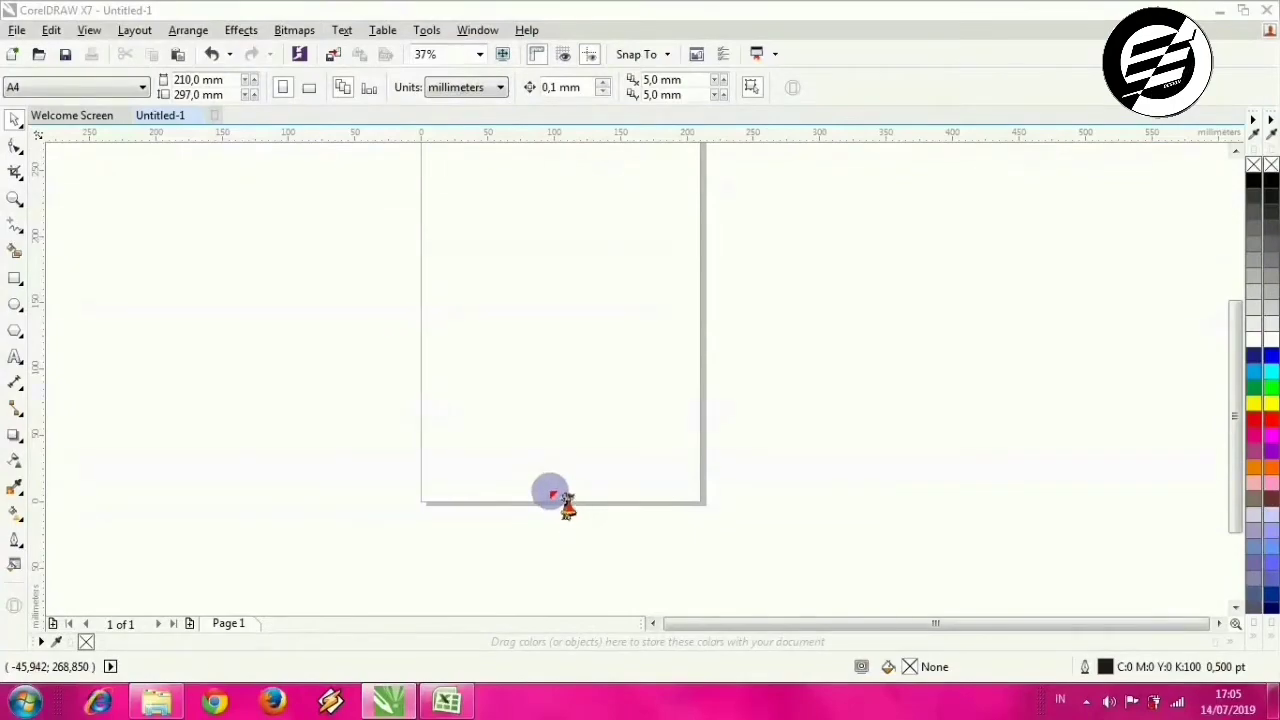
Inspect the grid pasted from rich text and delete it from the page
scroll(555, 197, up, 5)
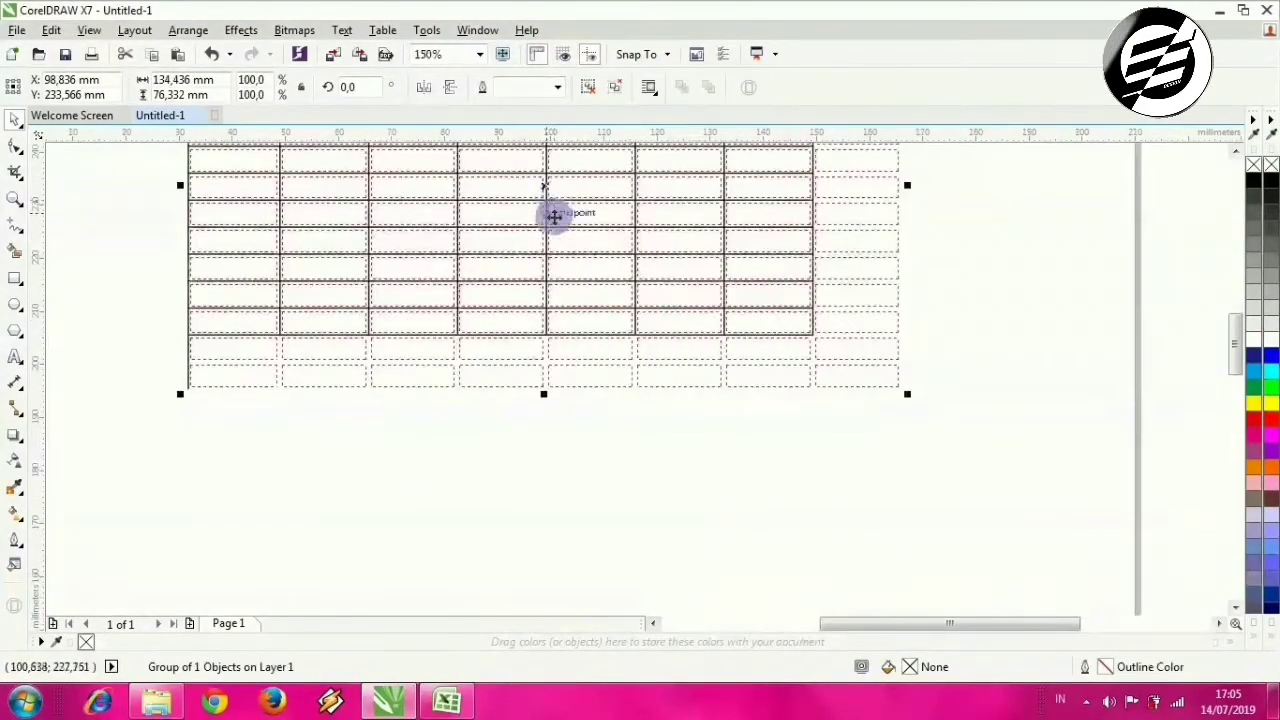
scroll(550, 205, down, 5)
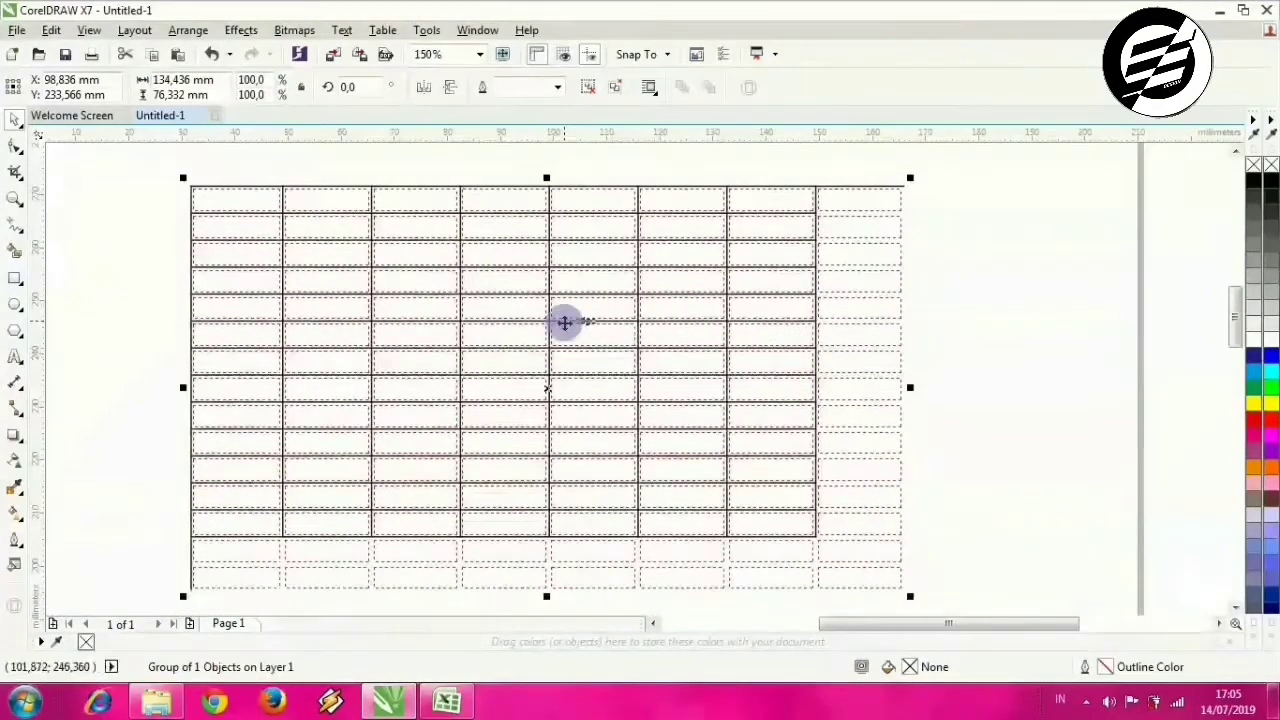
scroll(576, 352, down, 3)
key(Delete)
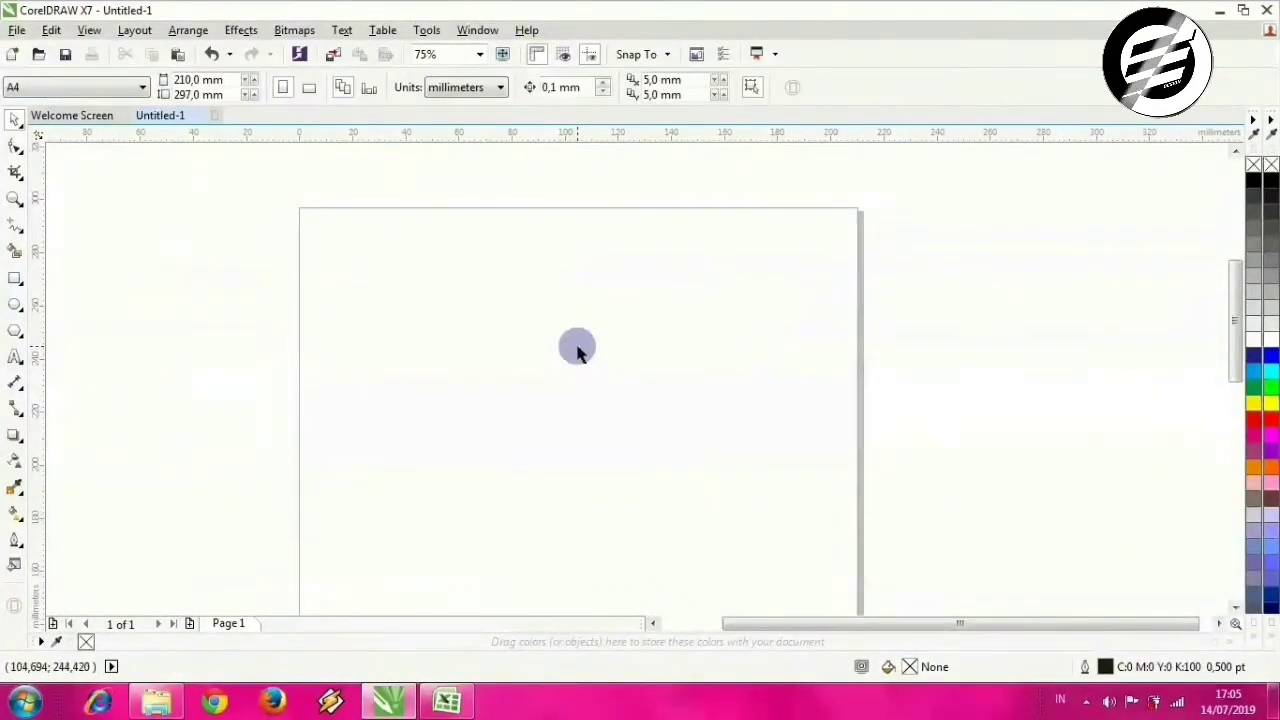
Paste the copied Excel range with Paste Special as Text
click(62, 32)
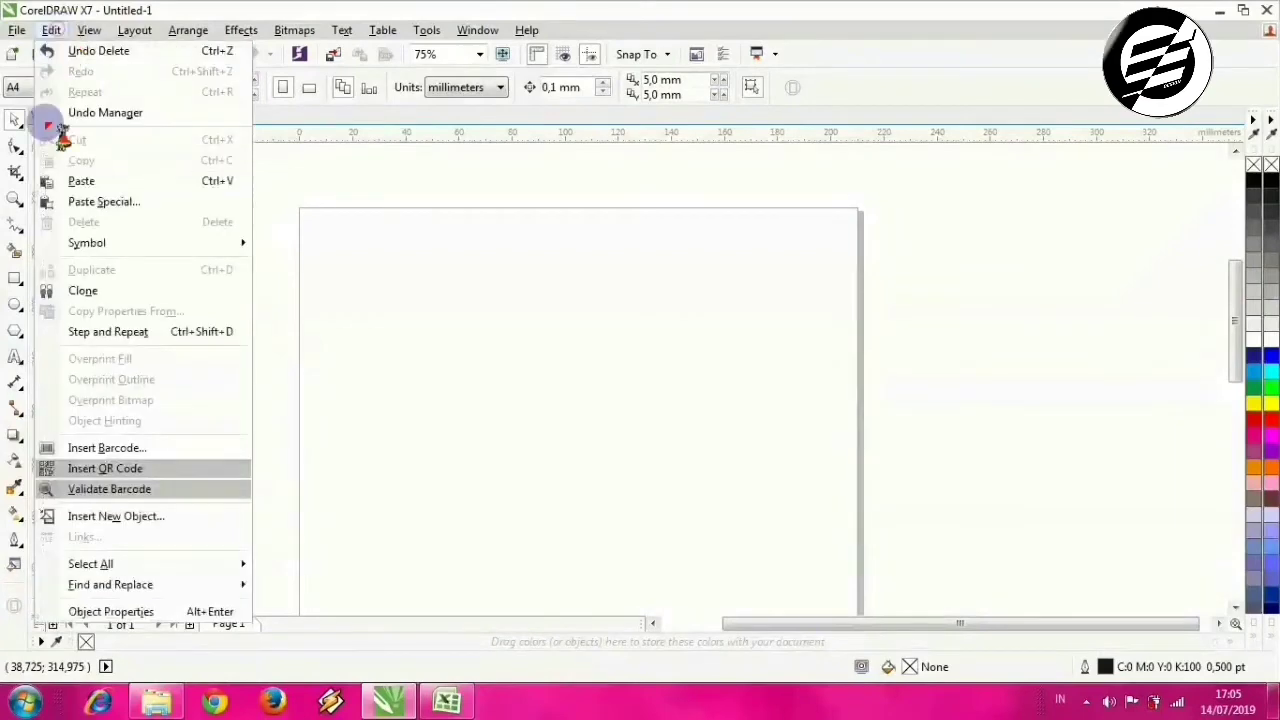
click(140, 202)
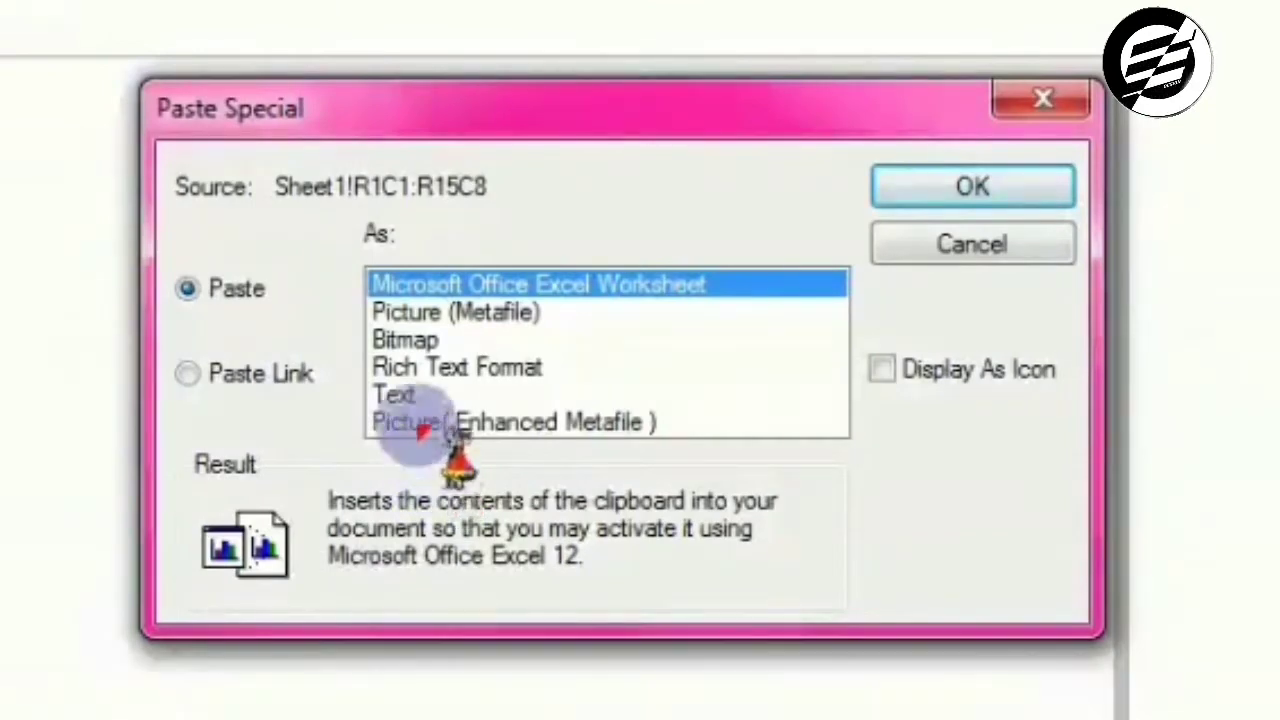
click(405, 400)
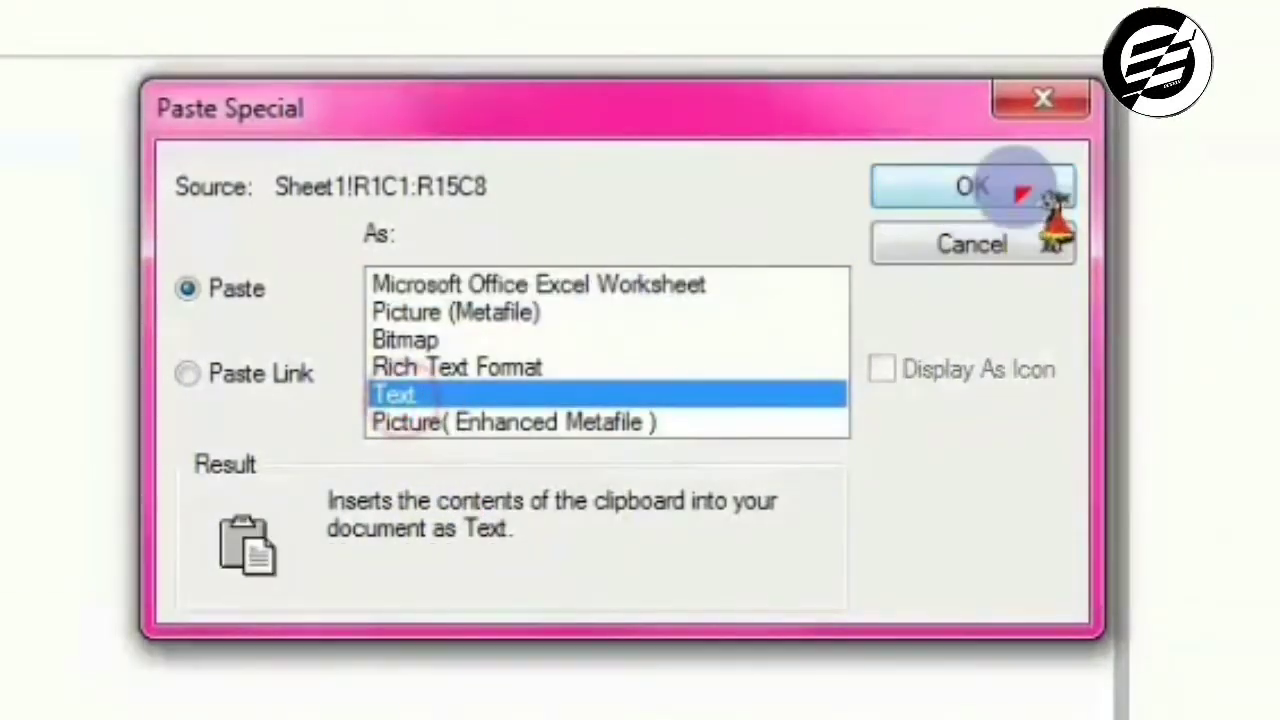
click(1022, 185)
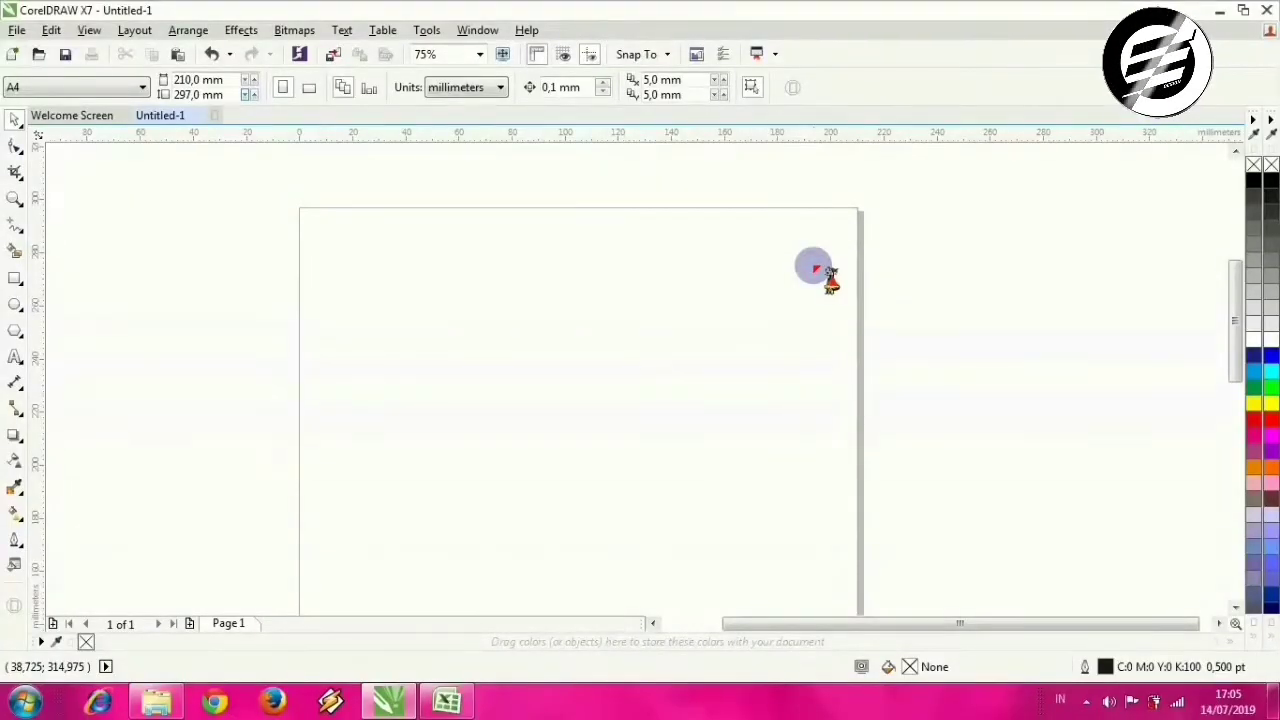
Inspect the paragraph text pasted from the Excel range and delete it from the page
scroll(549, 454, down, 1)
drag(538, 504, 551, 405)
scroll(464, 430, up, 1)
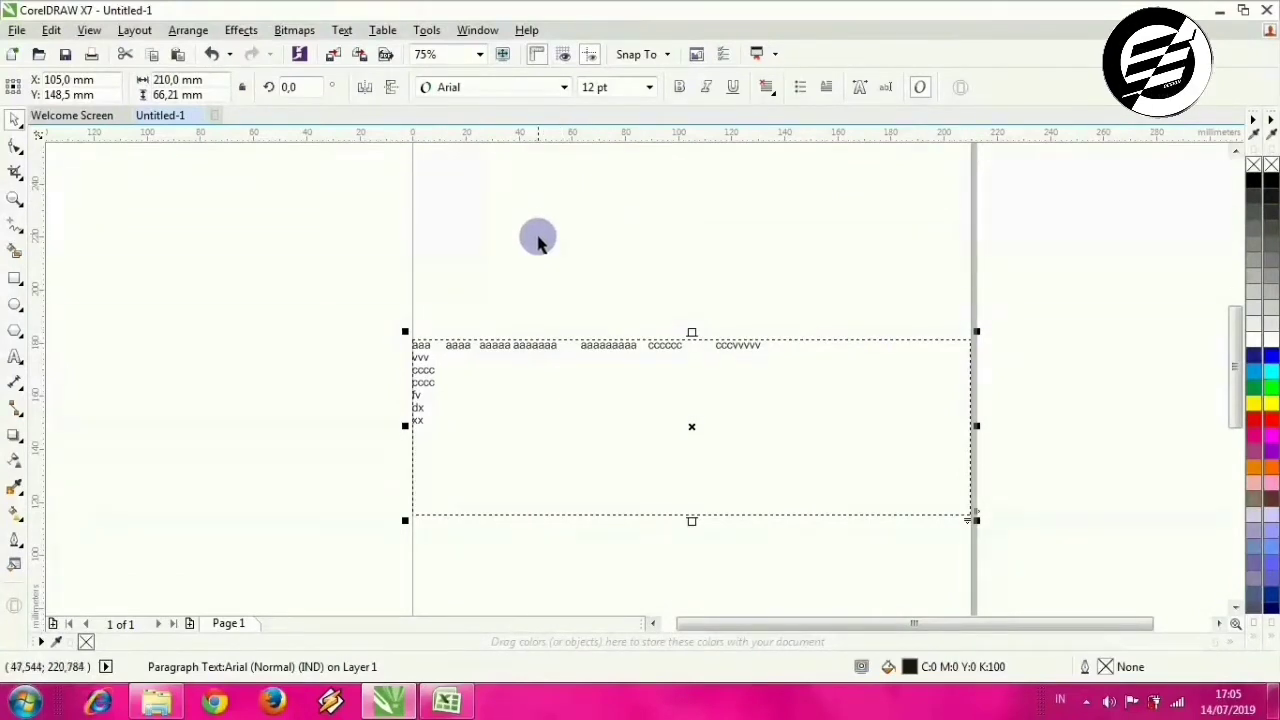
key(Delete)
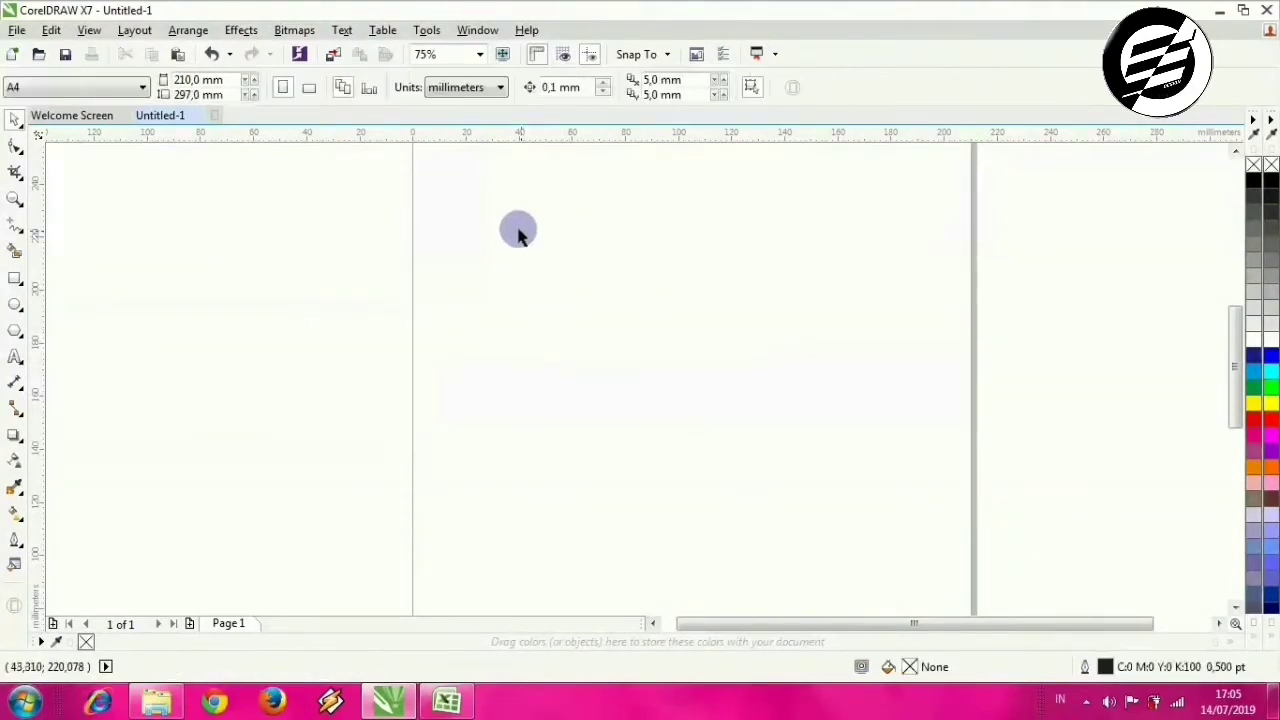
Paste the copied Excel range with Paste Special as Picture (Enhanced Metafile)
click(52, 30)
click(104, 201)
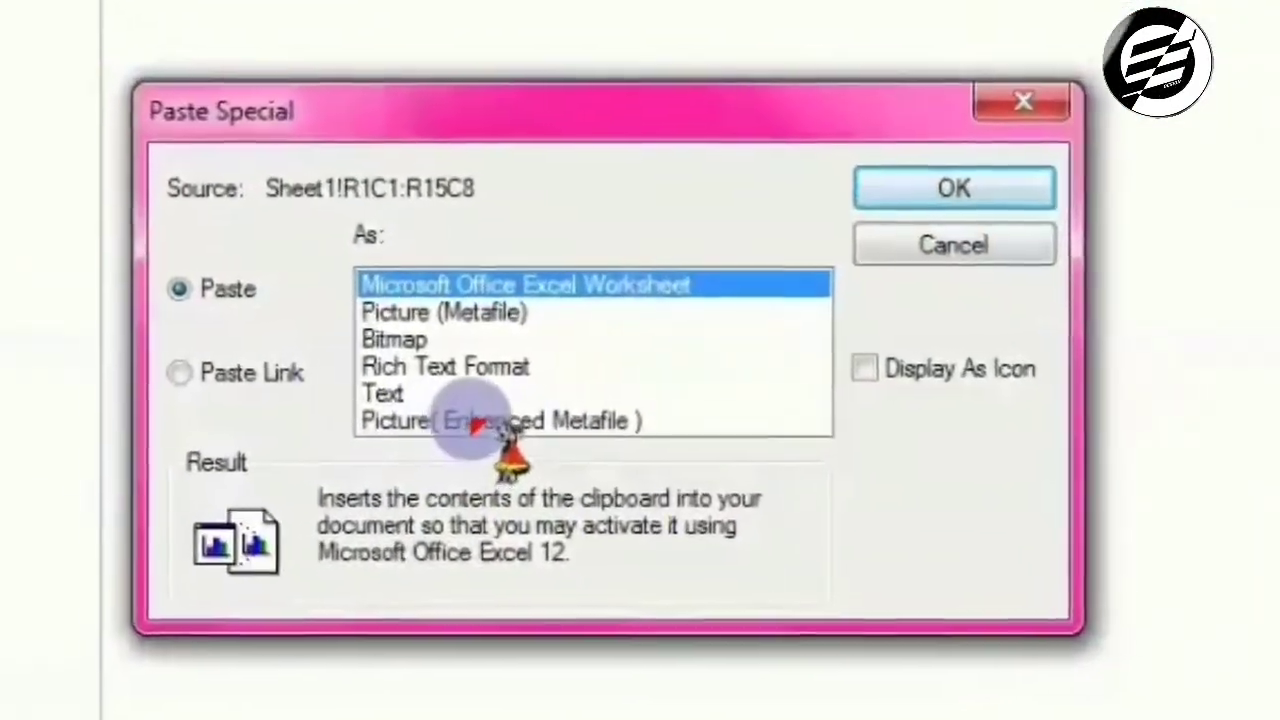
click(479, 407)
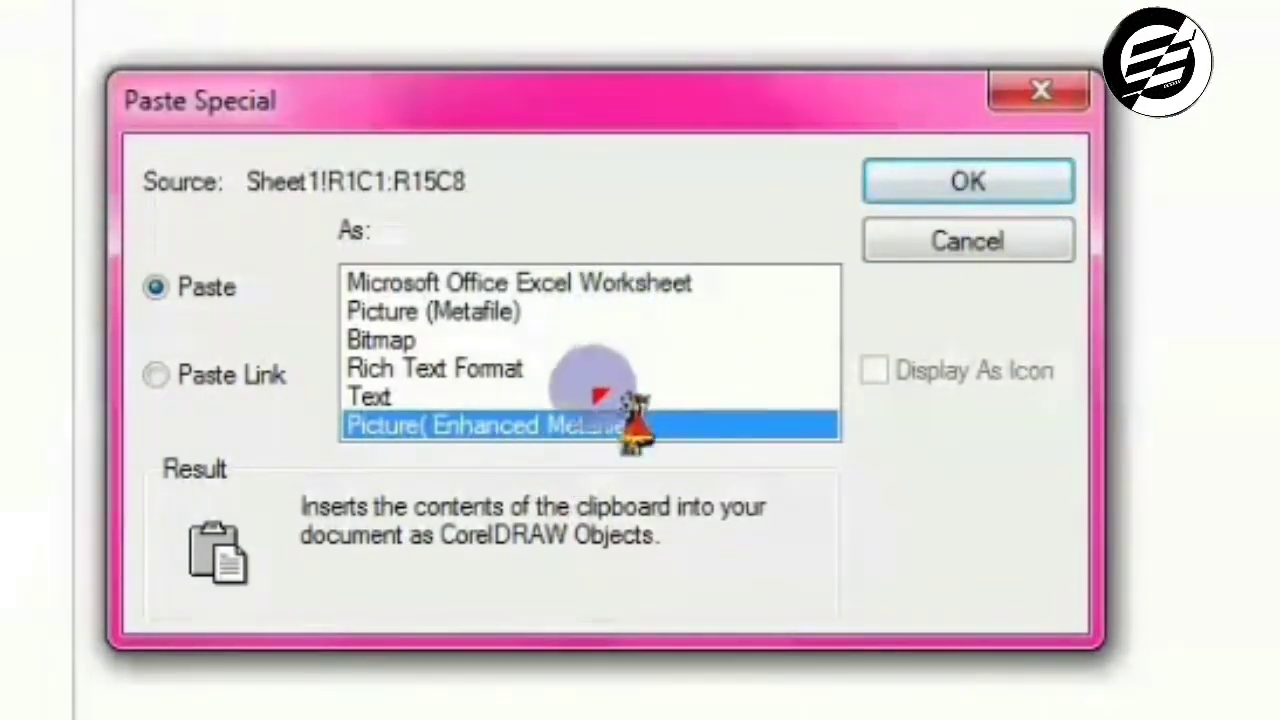
click(958, 190)
scroll(671, 400, up, 3)
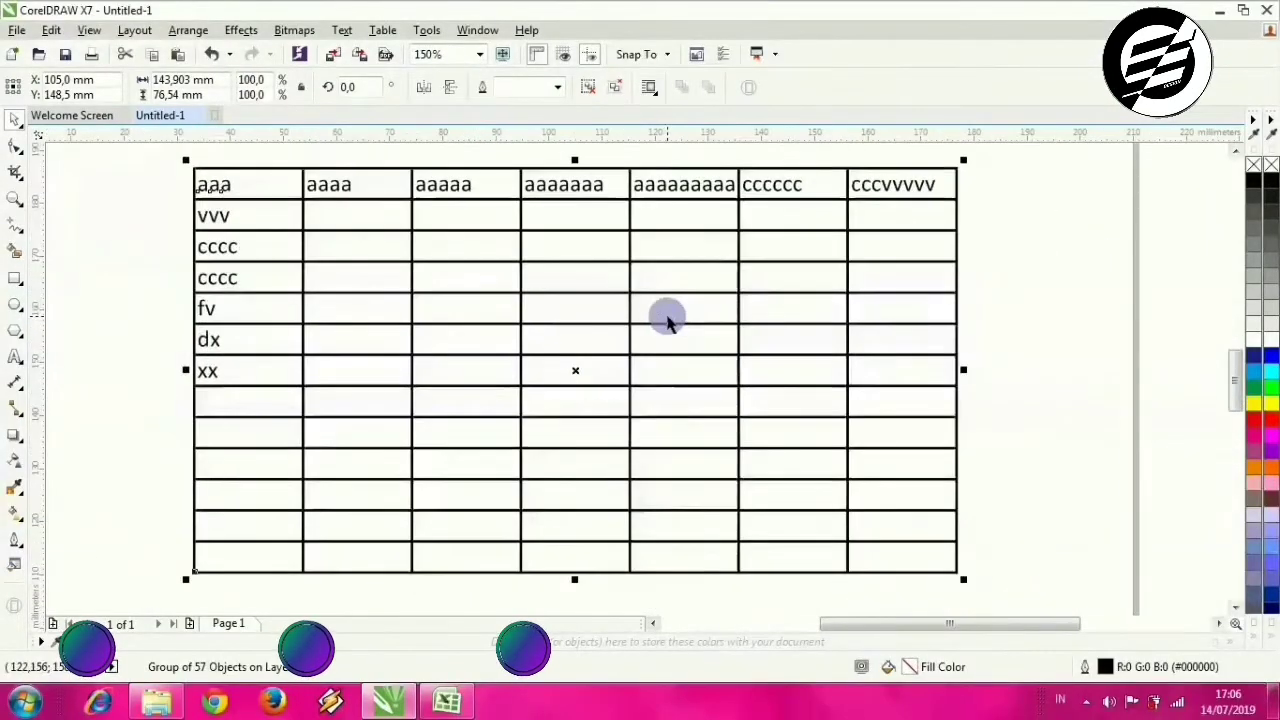
Examine the borders and cell text of the pasted enhanced metafile table up close and at page scale
scroll(668, 320, down, 3)
scroll(466, 251, up, 3)
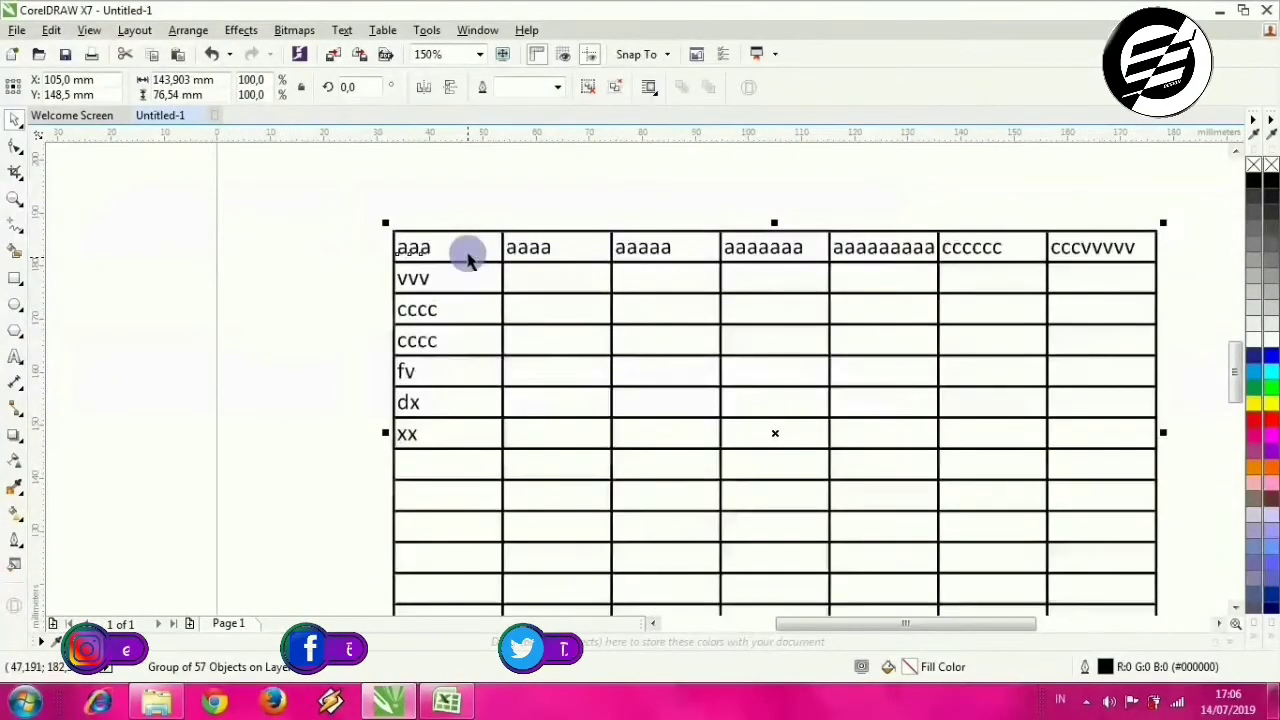
scroll(486, 274, down, 3)
scroll(620, 323, down, 3)
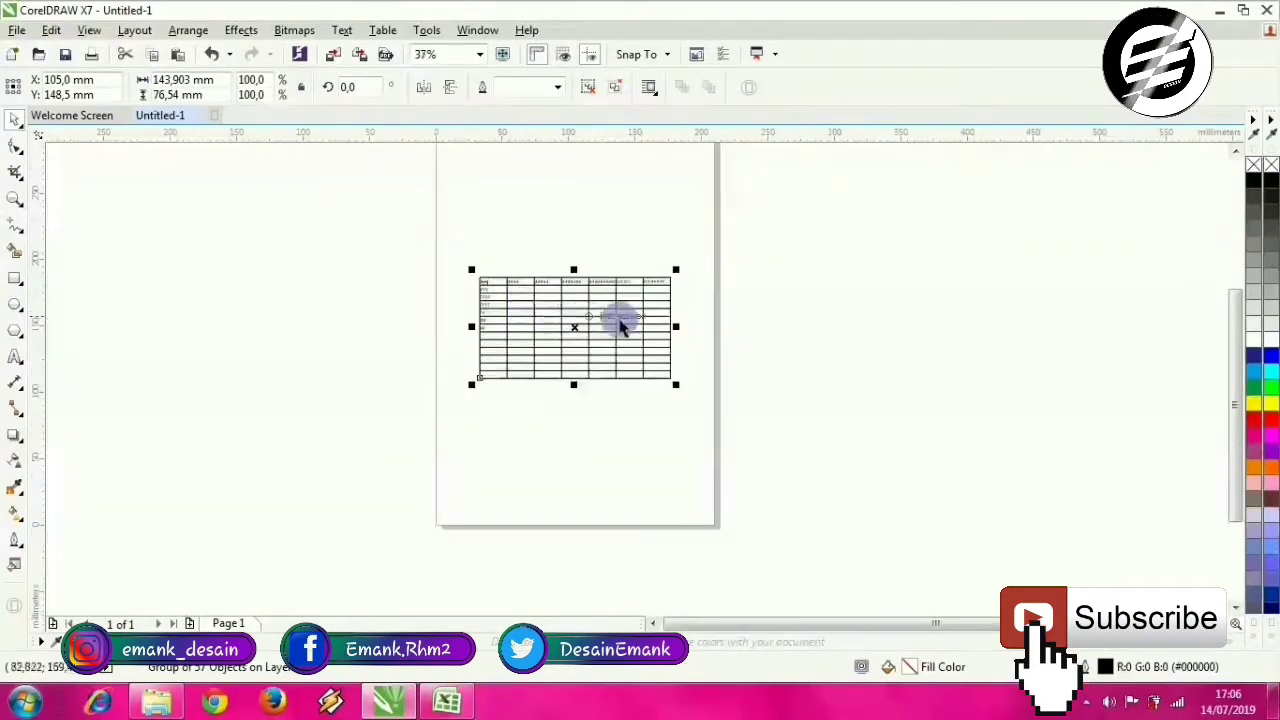
scroll(643, 320, up, 3)
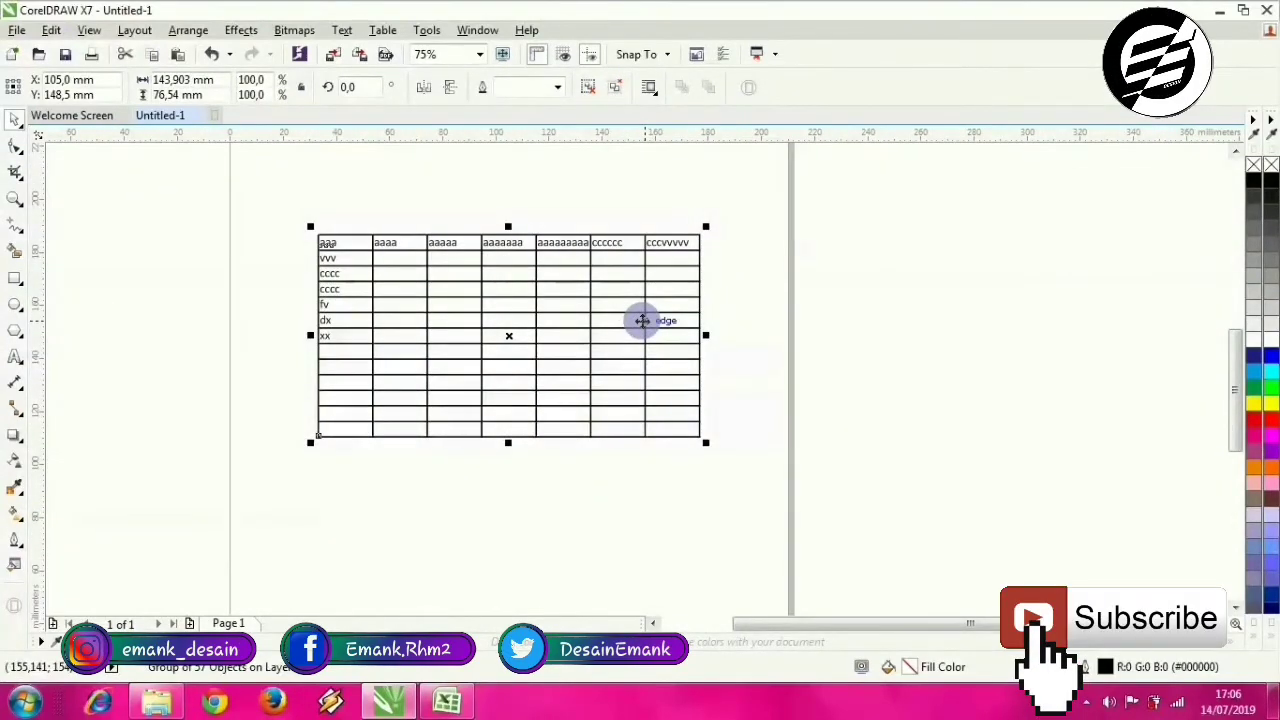
scroll(644, 322, down, 3)
scroll(563, 320, up, 3)
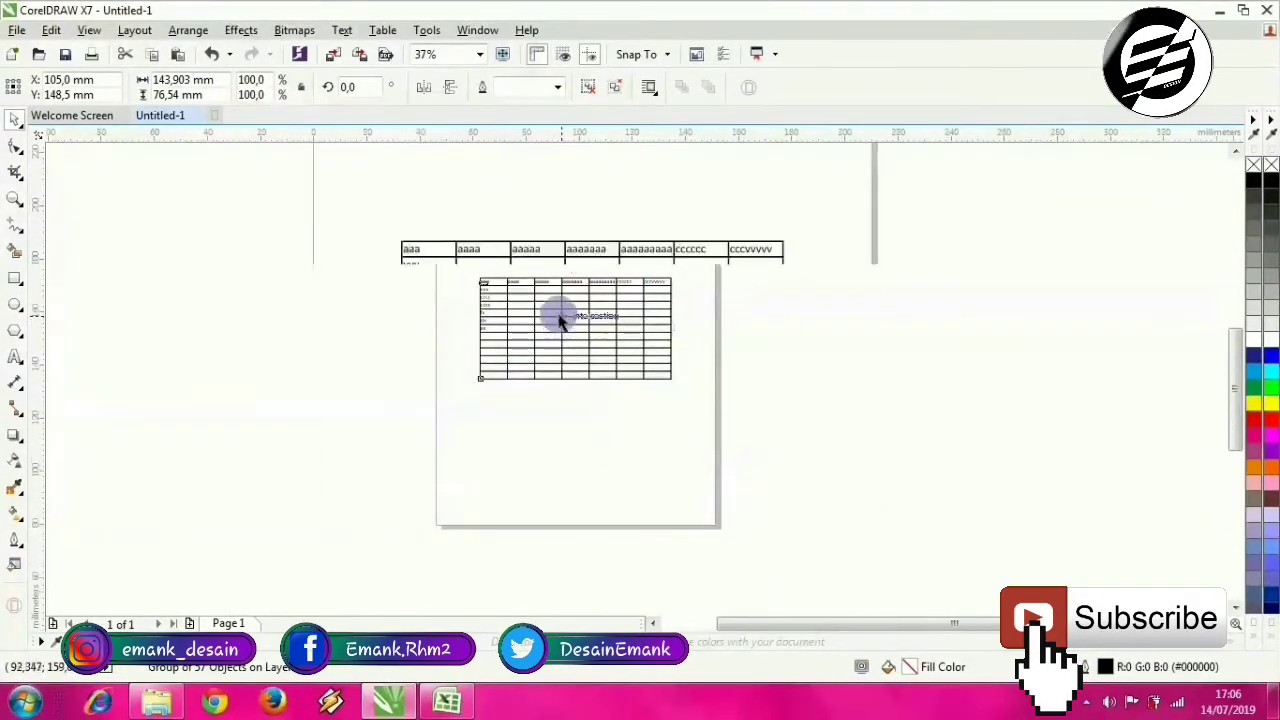
scroll(780, 287, down, 1)
scroll(800, 280, up, 1)
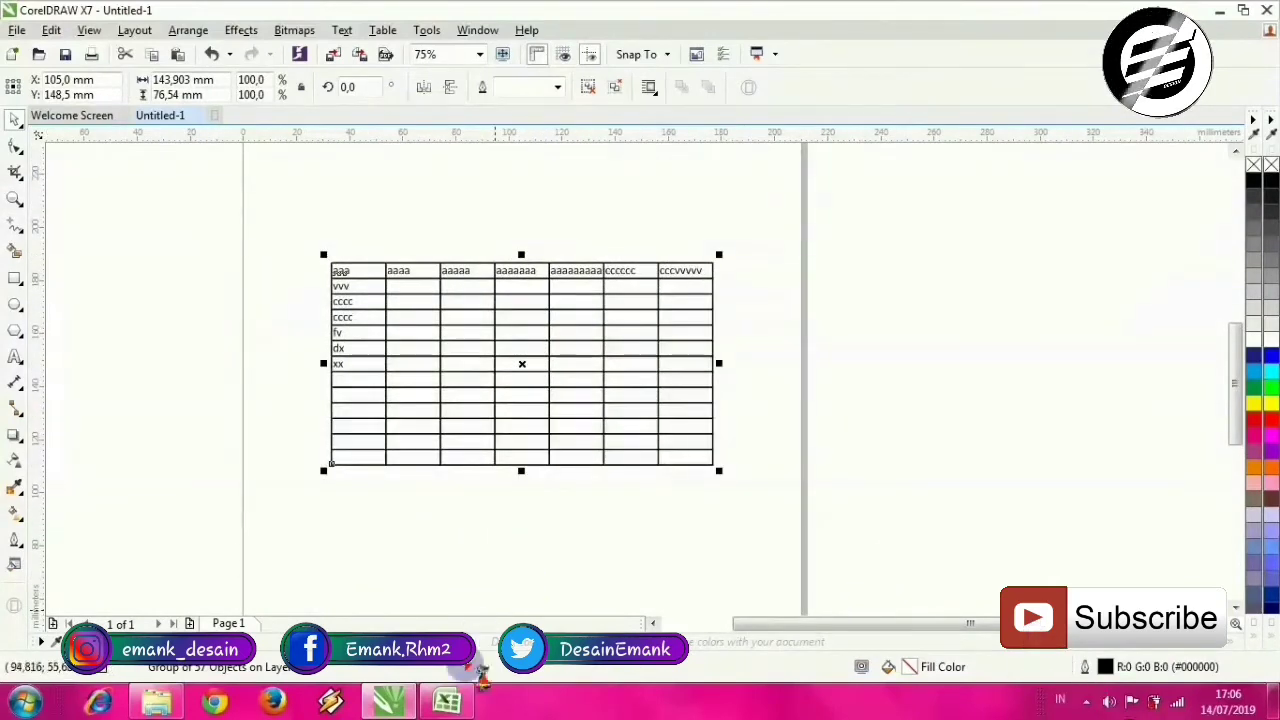
Switch to Excel and compare the gridlines in the empty cells beside the table, such as I2:O17, with the table in CorelDRAW
click(452, 703)
click(585, 338)
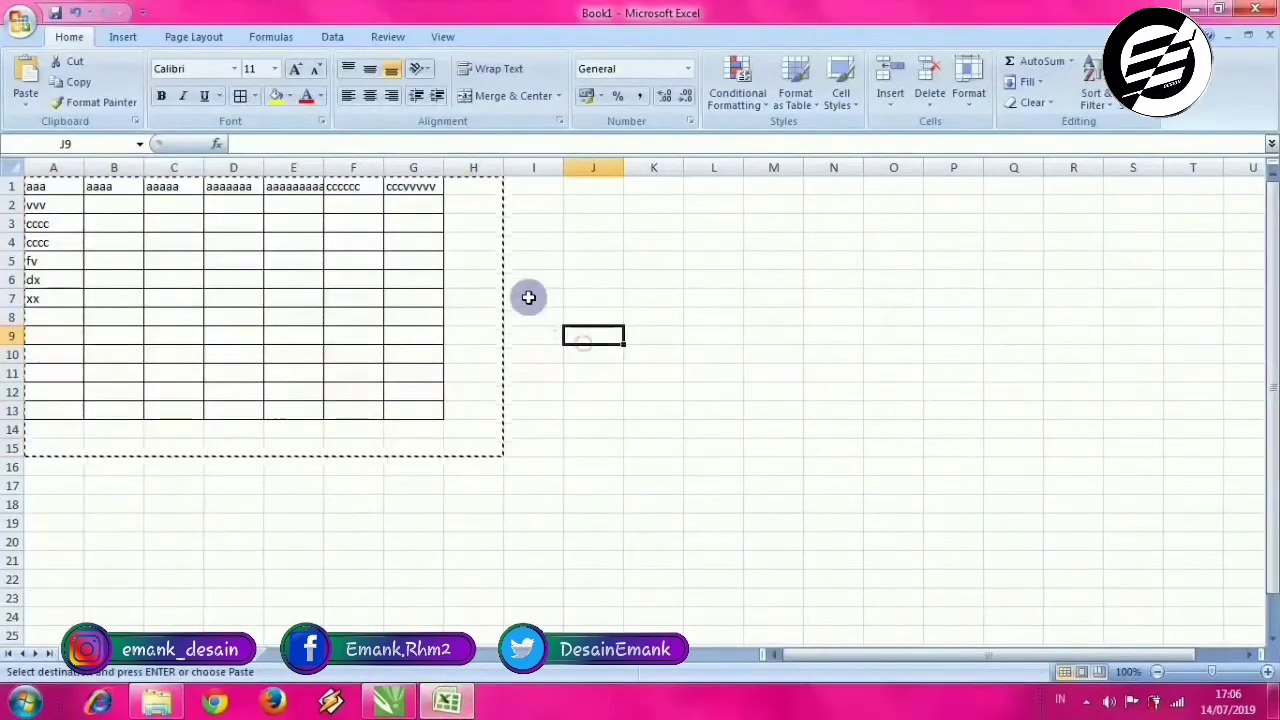
mouse_move(546, 203)
mouse_down()
mouse_move(791, 423)
mouse_move(914, 485)
mouse_up()
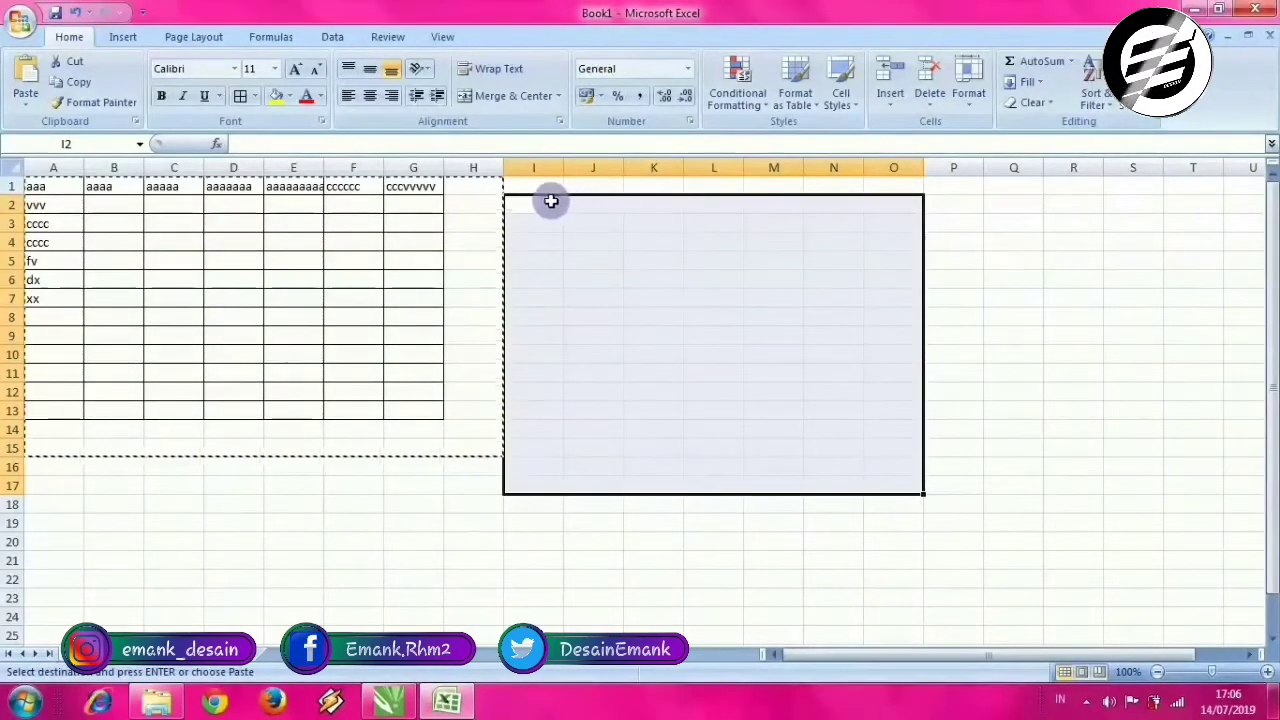
click(1040, 276)
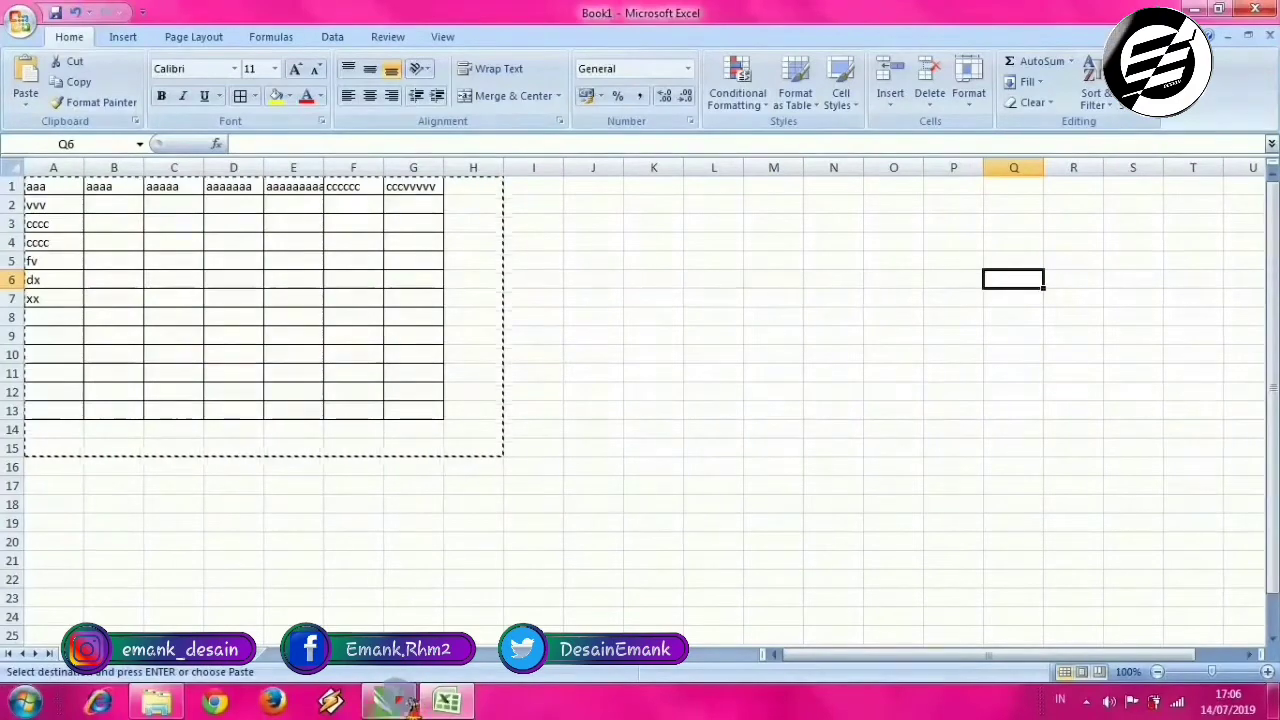
click(390, 702)
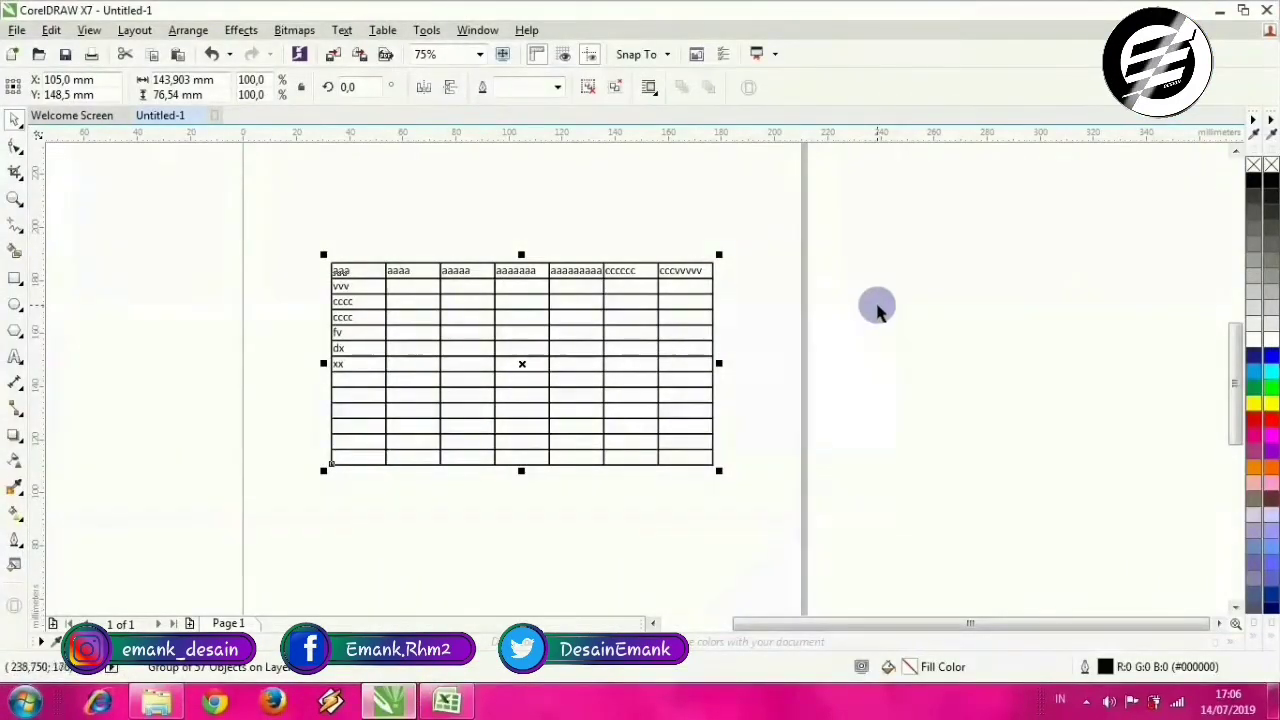
click(447, 702)
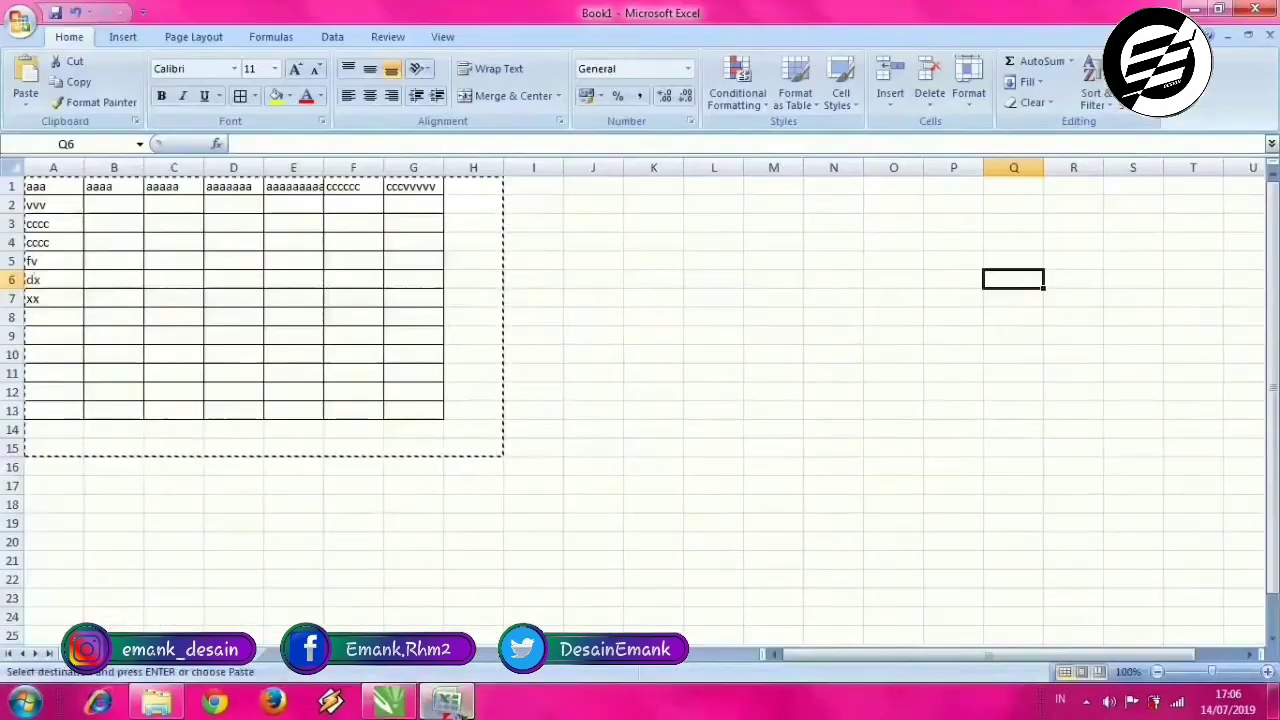
click(603, 312)
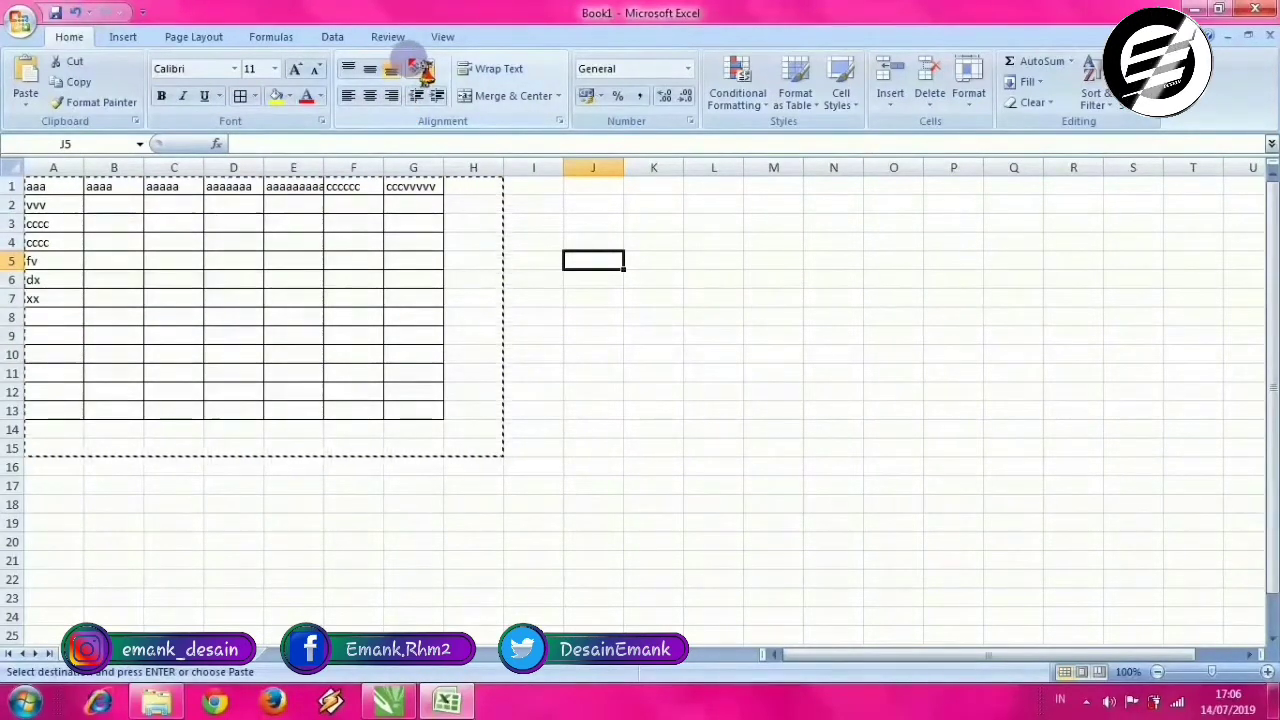
click(708, 283)
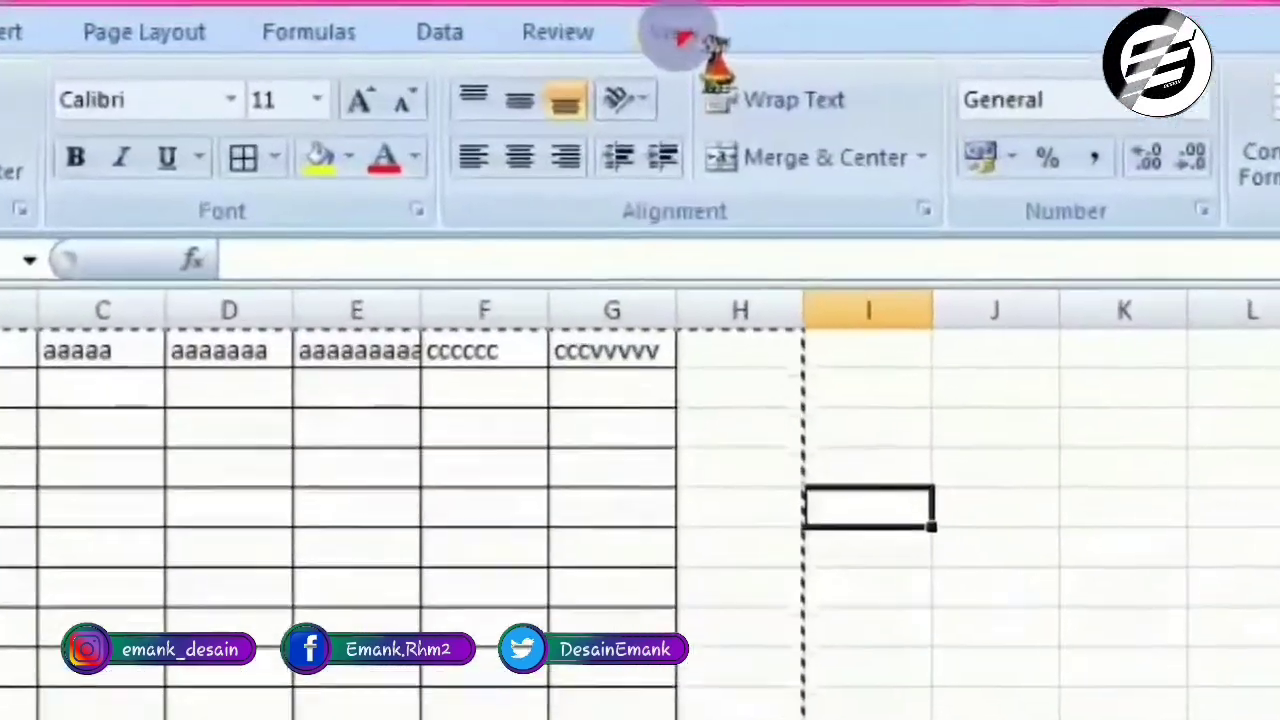
Hide the gridlines of the Excel worksheet and select the range A1:H15
click(447, 38)
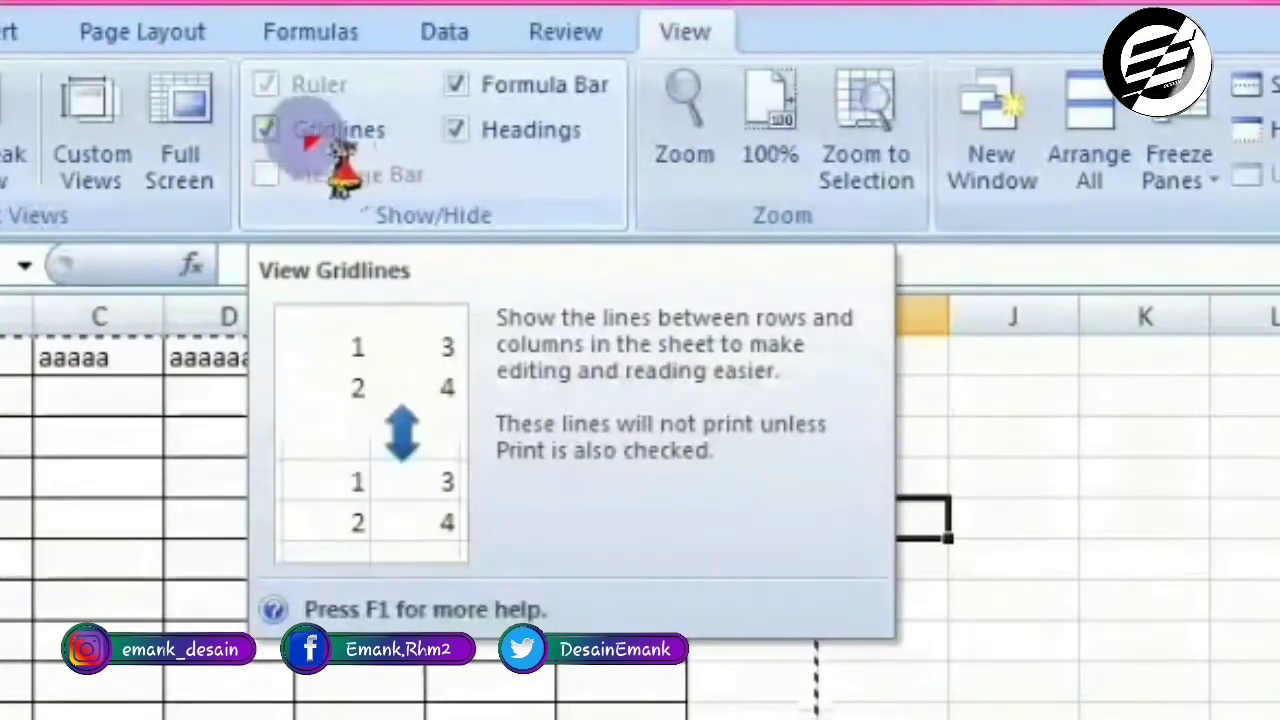
click(266, 128)
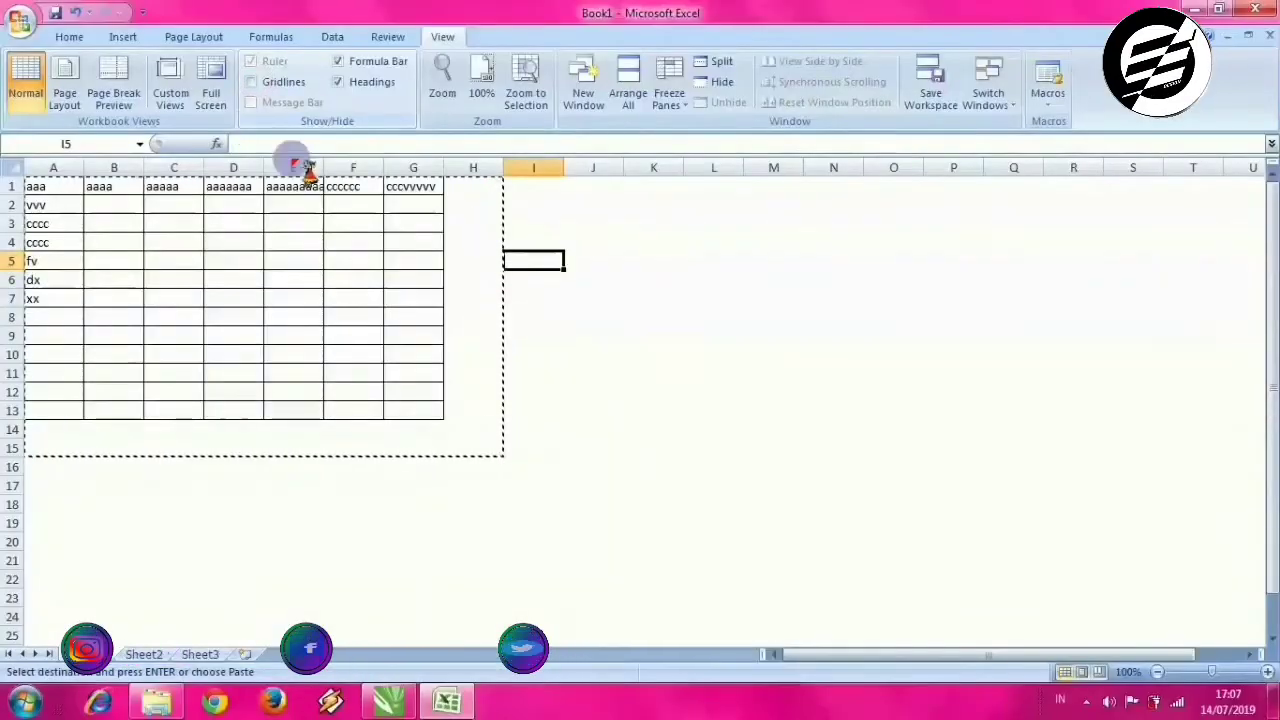
click(603, 243)
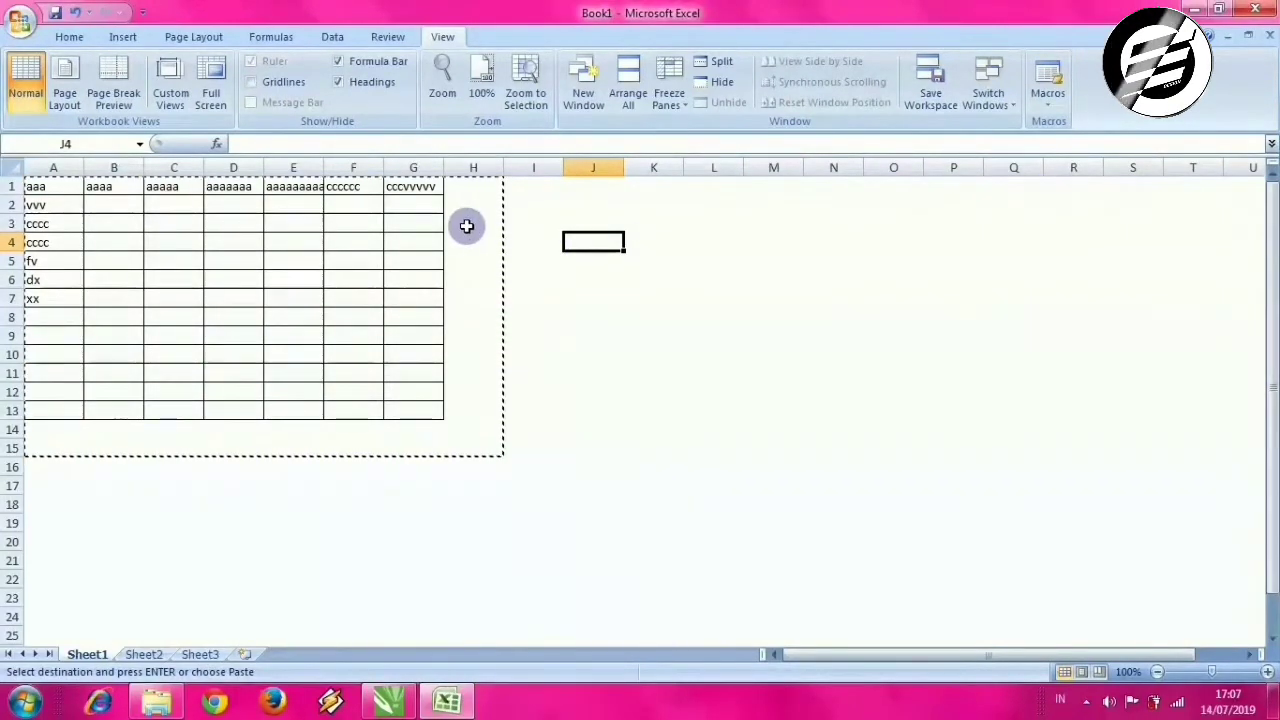
click(473, 222)
drag(472, 446, 70, 163)
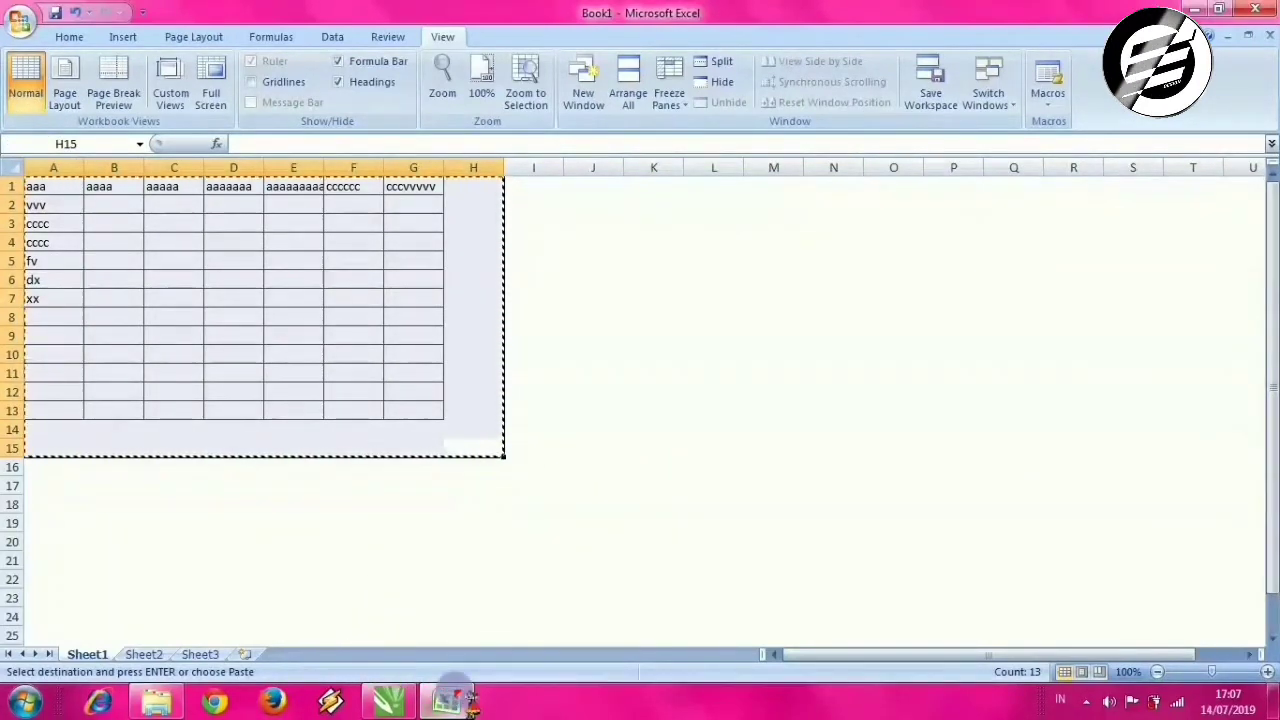
Switch back to CorelDRAW and delete the enhanced metafile table from the page
click(390, 703)
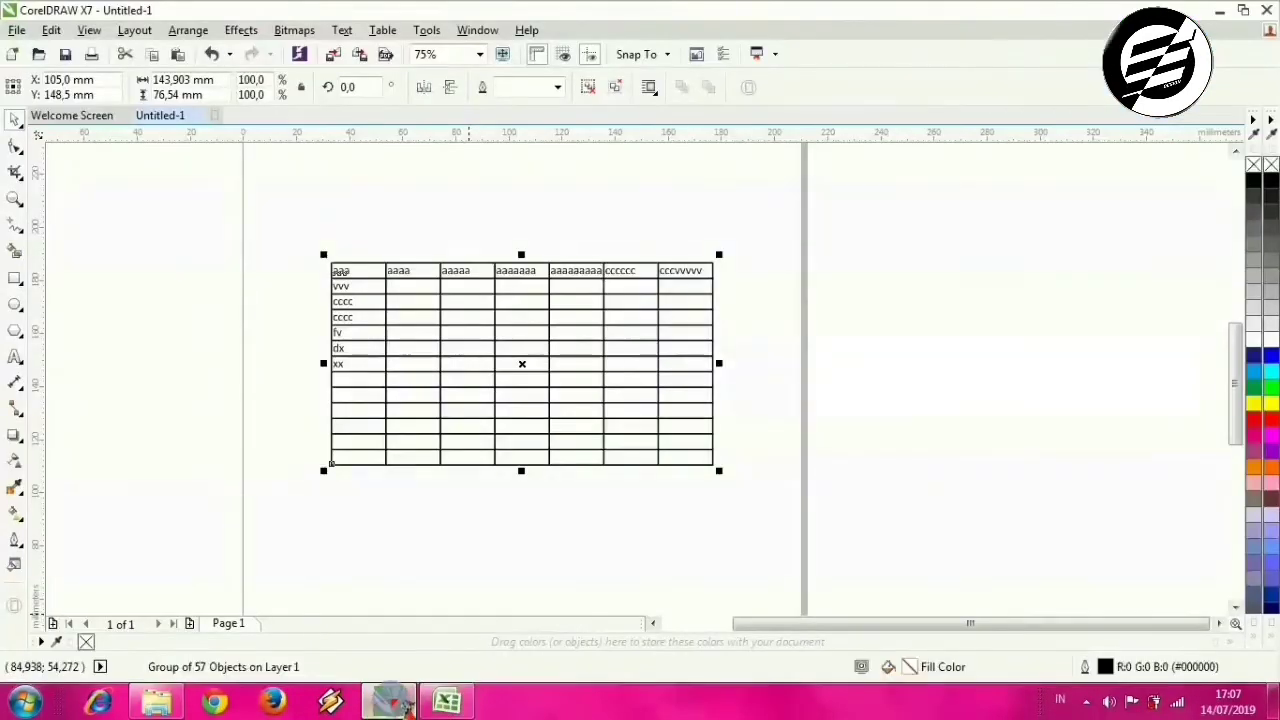
scroll(515, 430, down, 2)
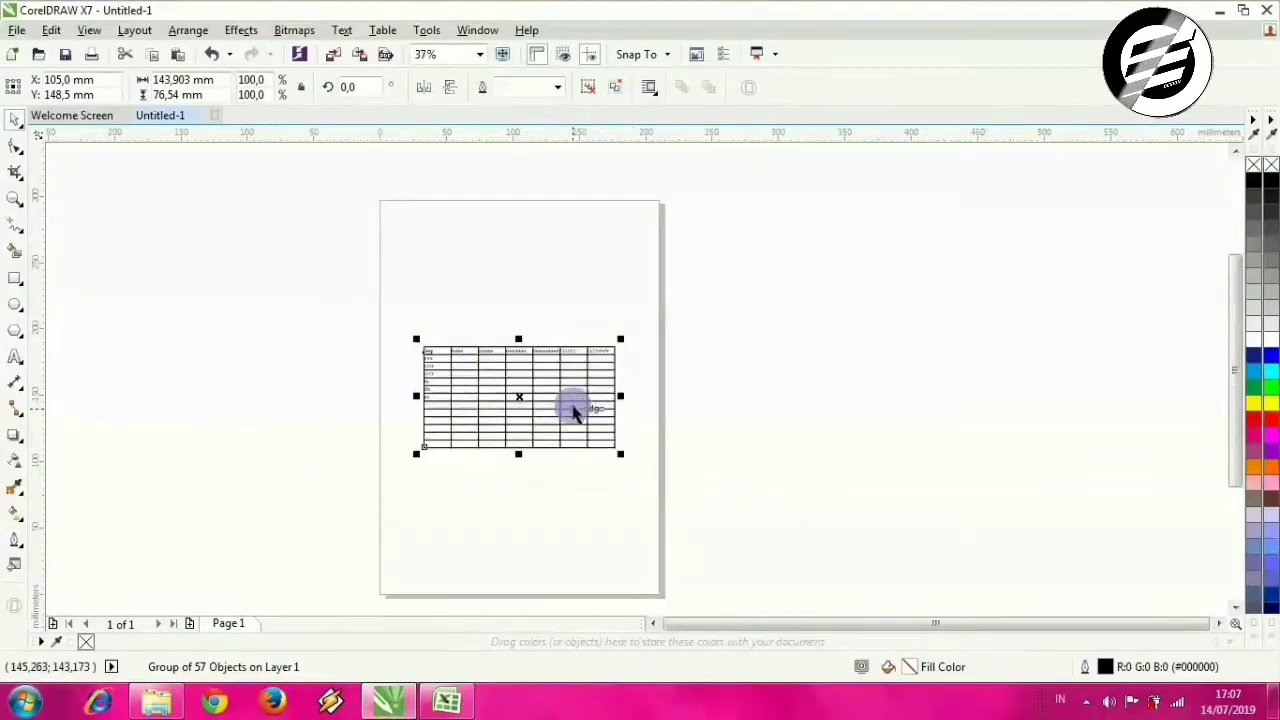
scroll(510, 371, up, 2)
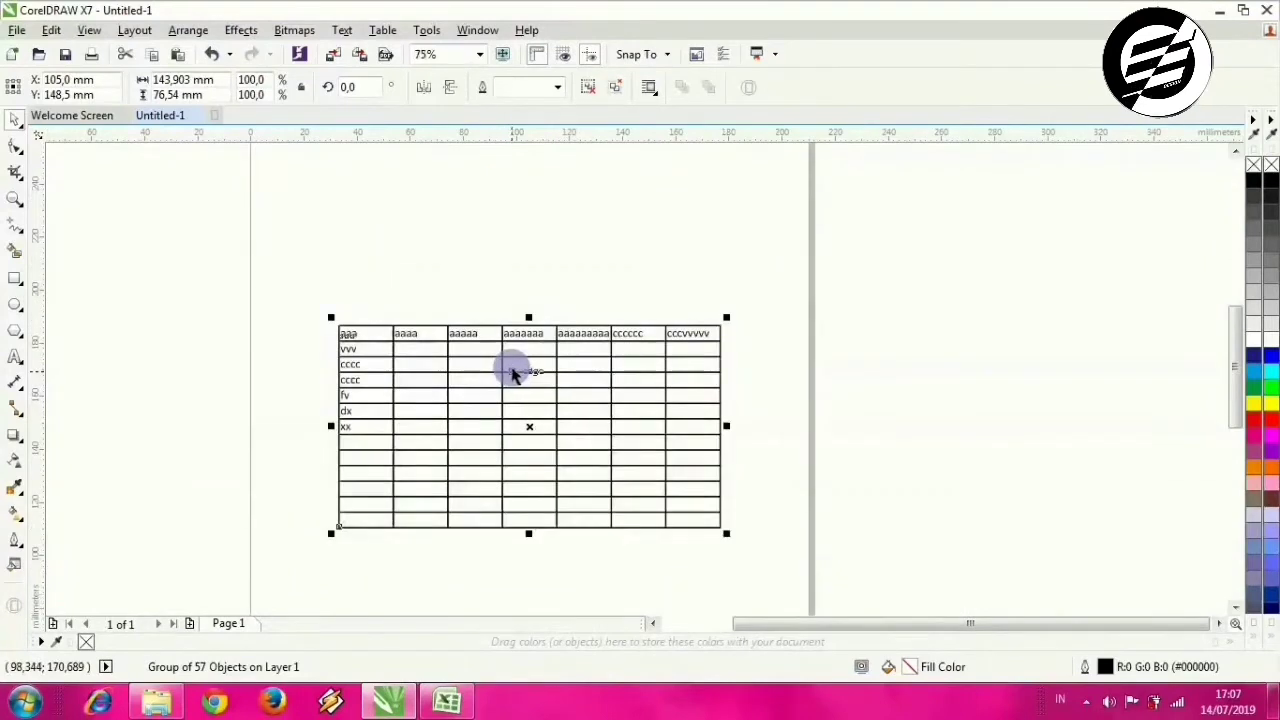
key(Delete)
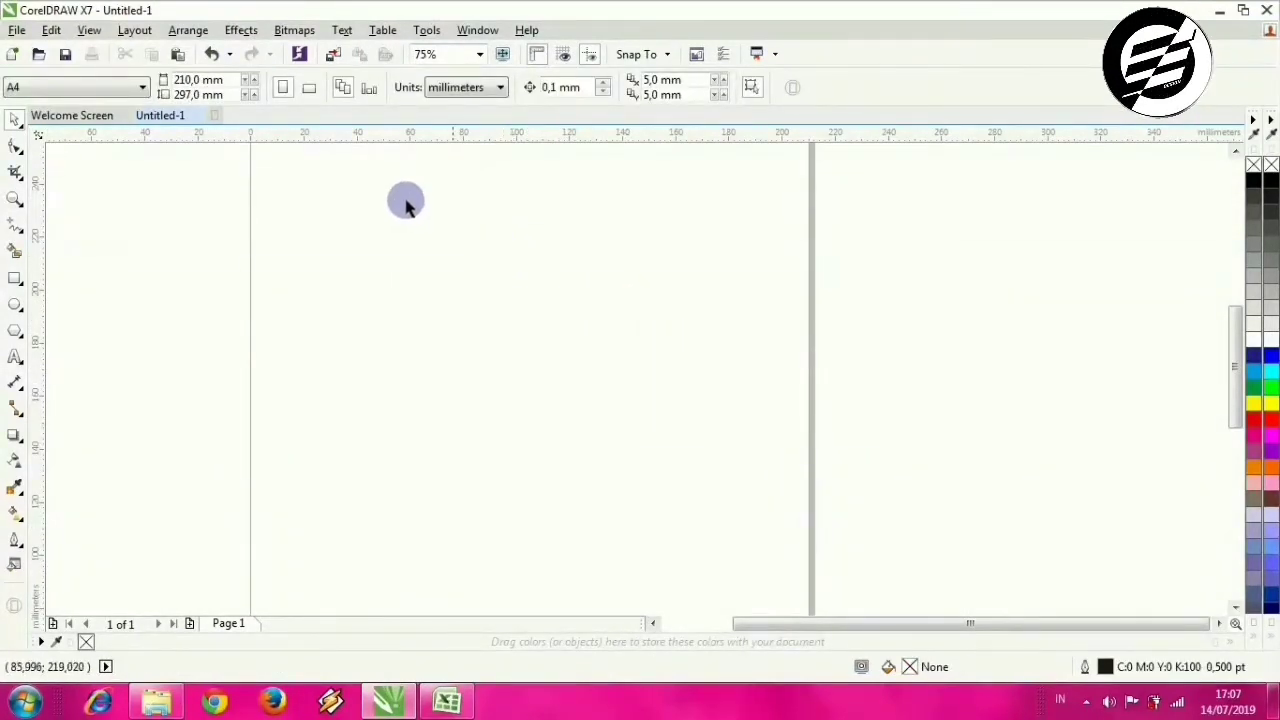
Paste the Excel range again with Paste Special as Picture (Enhanced Metafile)
click(62, 33)
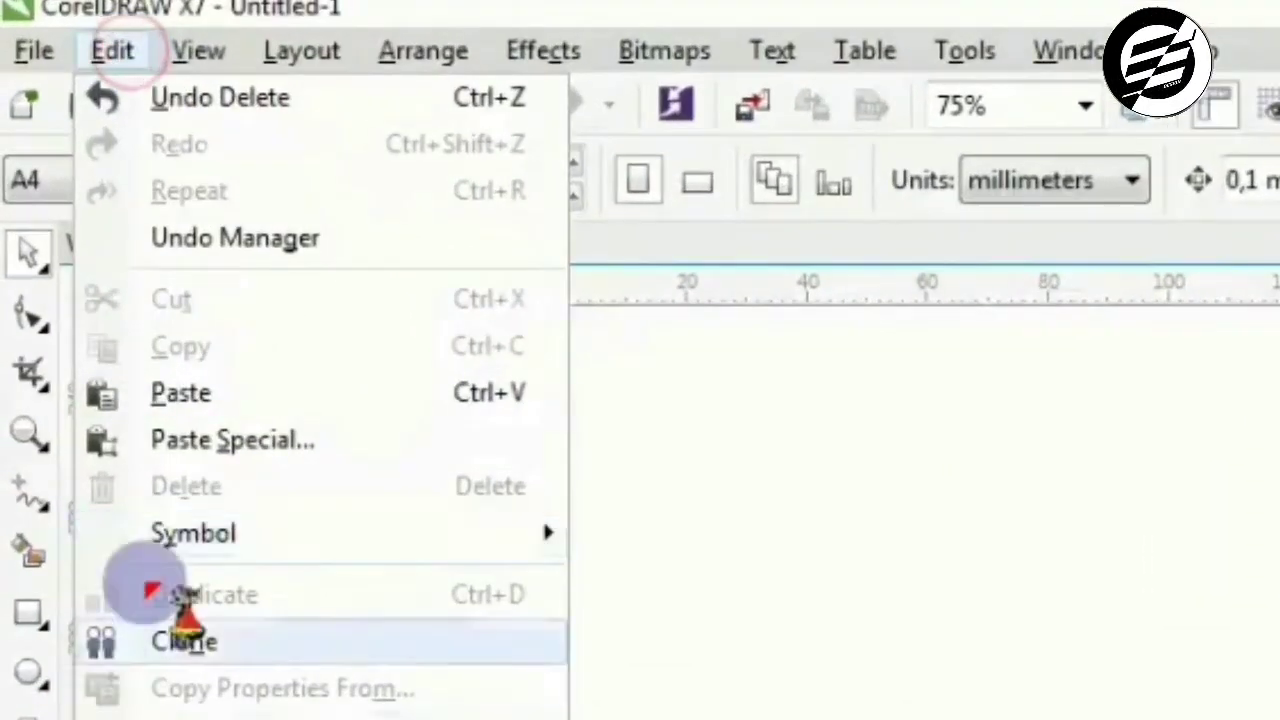
click(160, 440)
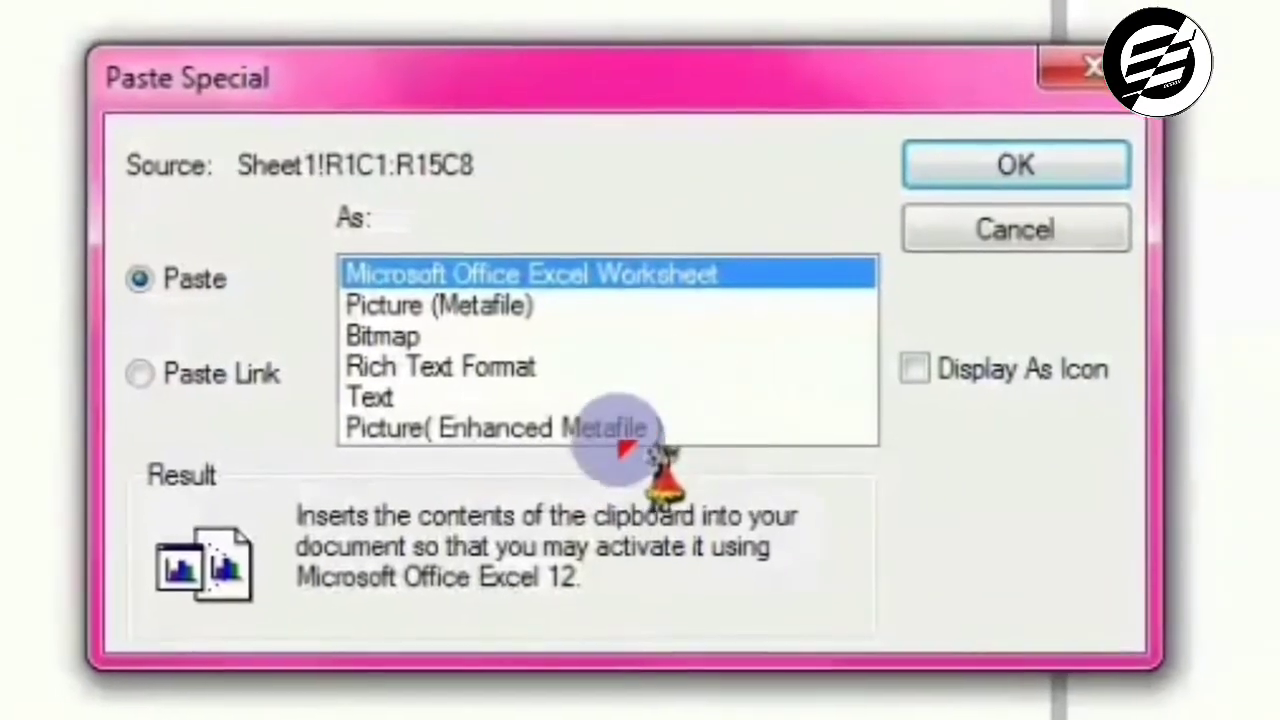
click(612, 421)
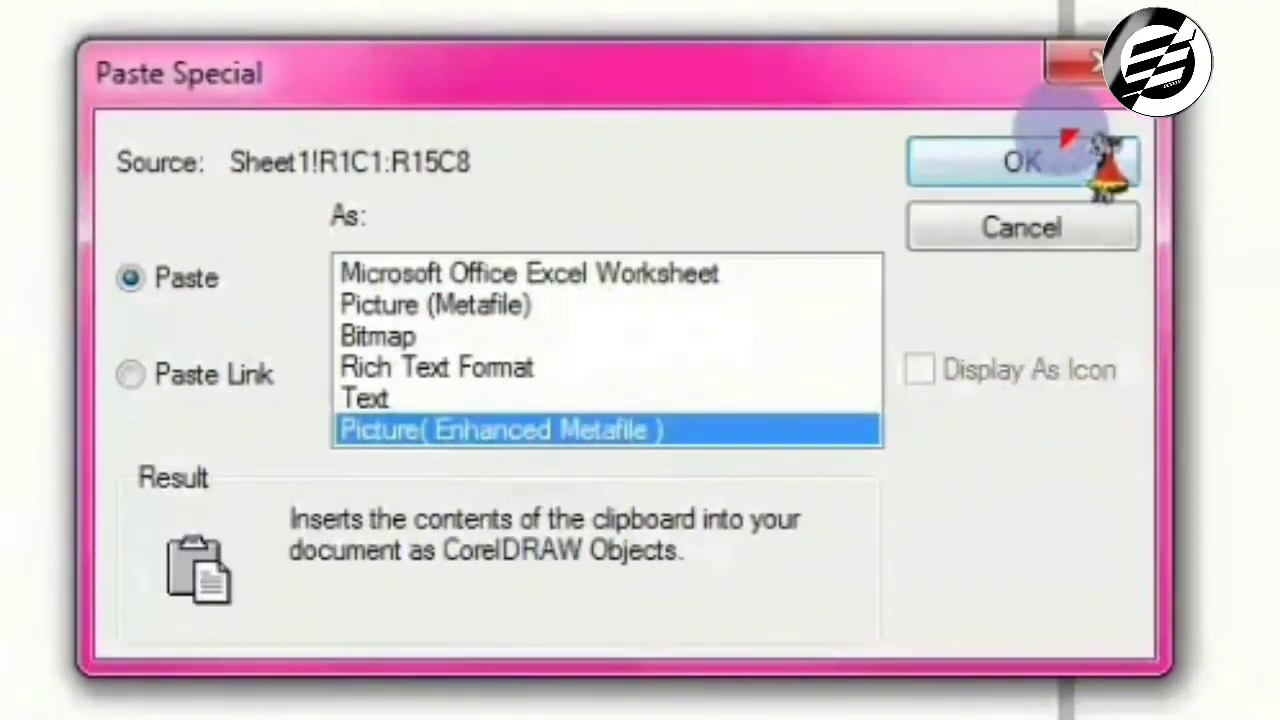
click(1070, 163)
scroll(463, 379, up, 2)
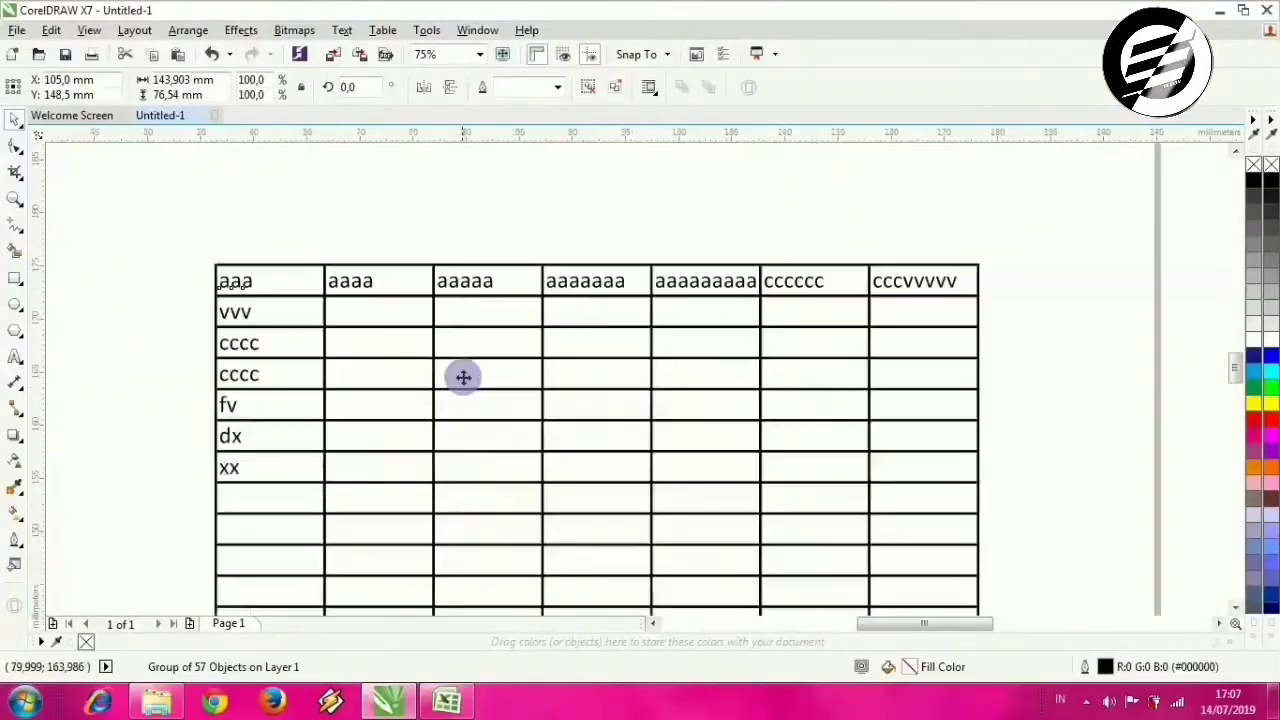
Examine the newly pasted table and compare it with the source worksheet in Excel
scroll(596, 424, down, 1)
drag(666, 424, 682, 351)
scroll(671, 343, down, 1)
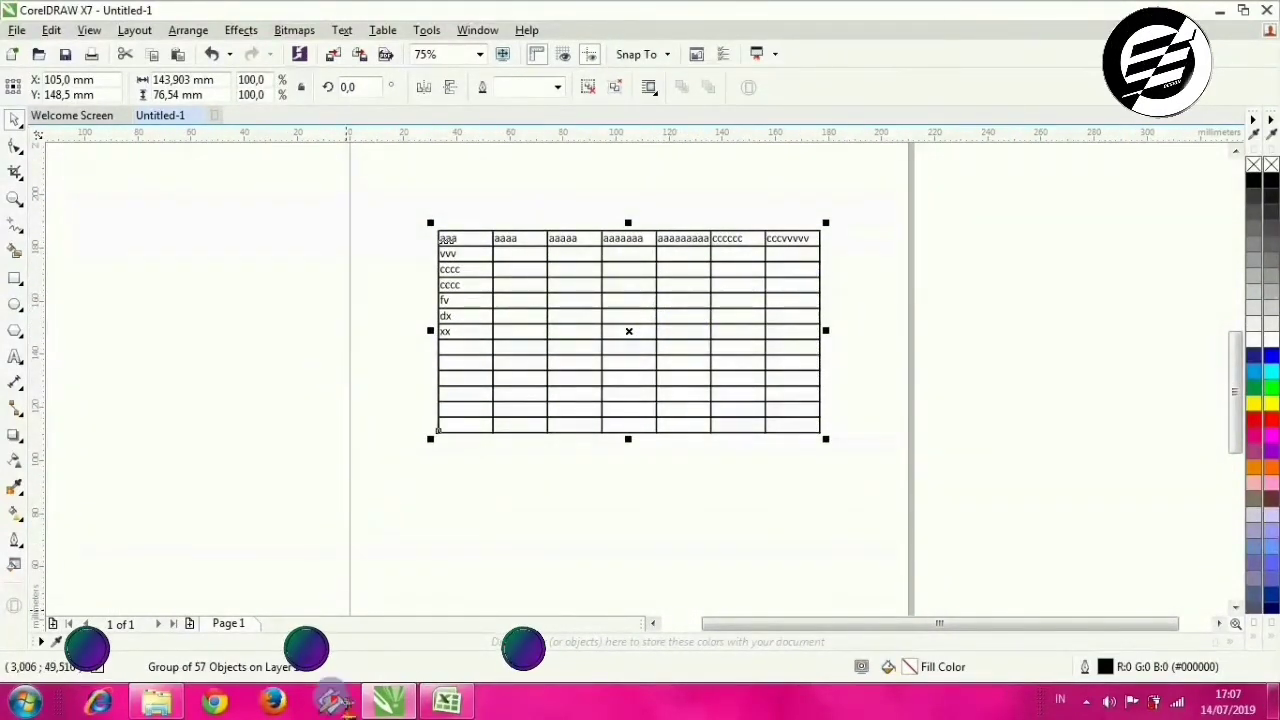
click(455, 703)
click(653, 354)
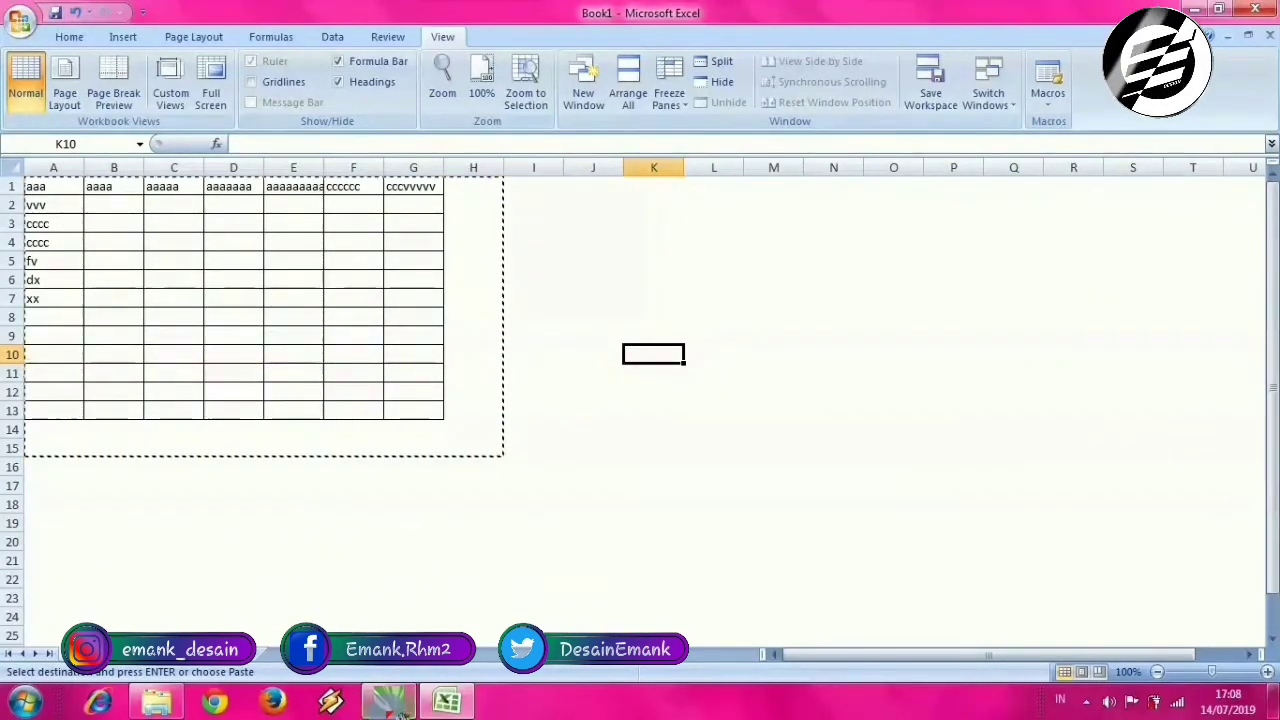
mouse_move(398, 708)
click(388, 590)
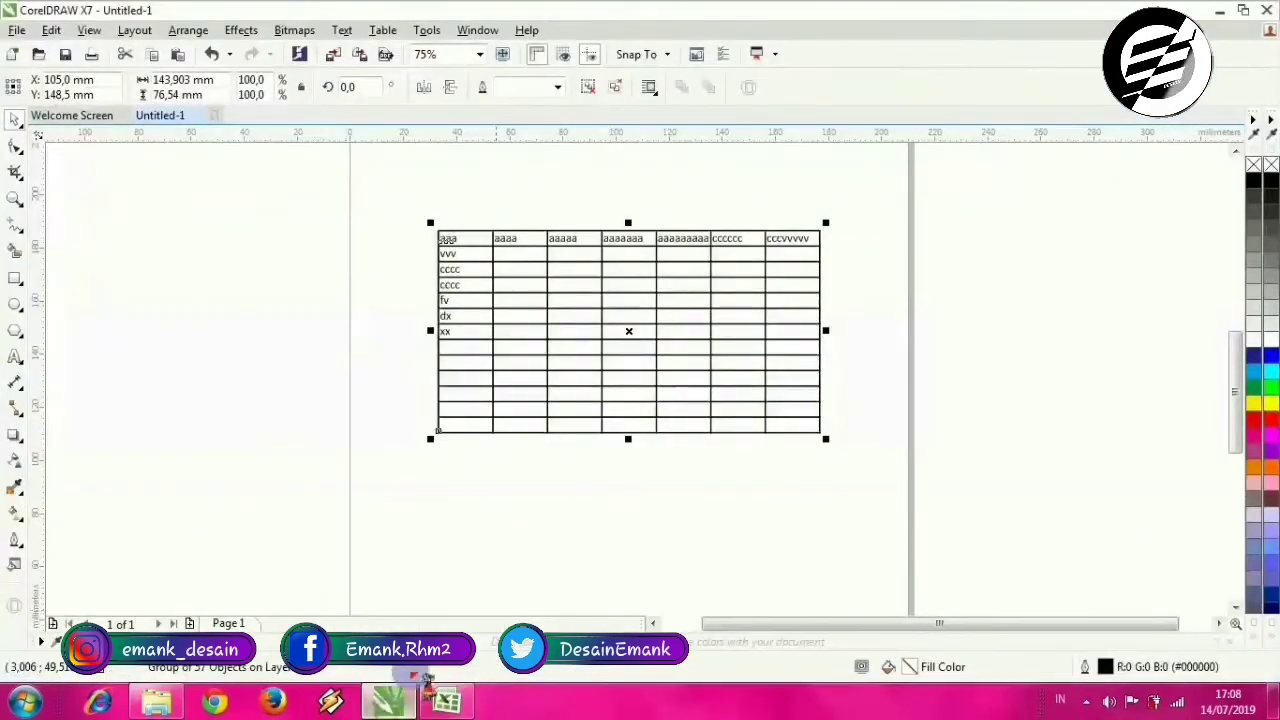
Inspect the finished table up close and dismiss the Windows color scheme prompt without choosing an option
drag(669, 507, 488, 337)
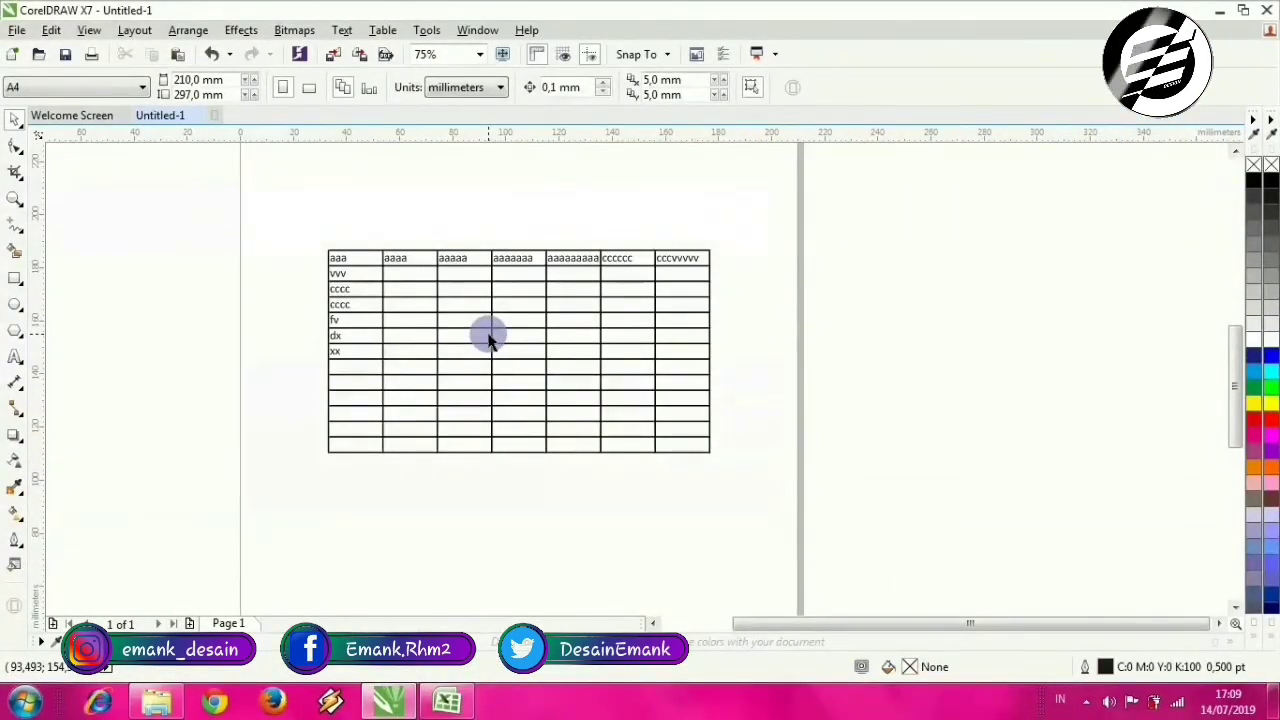
scroll(491, 322, up, 2)
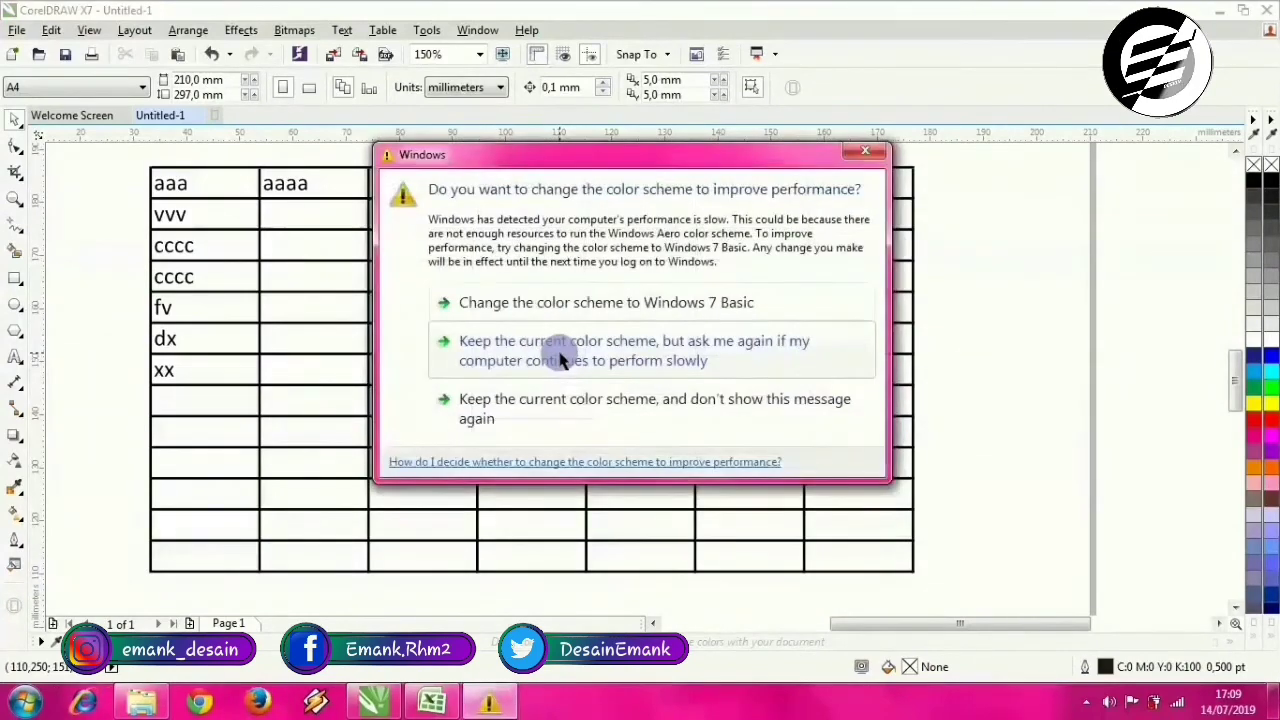
click(870, 156)
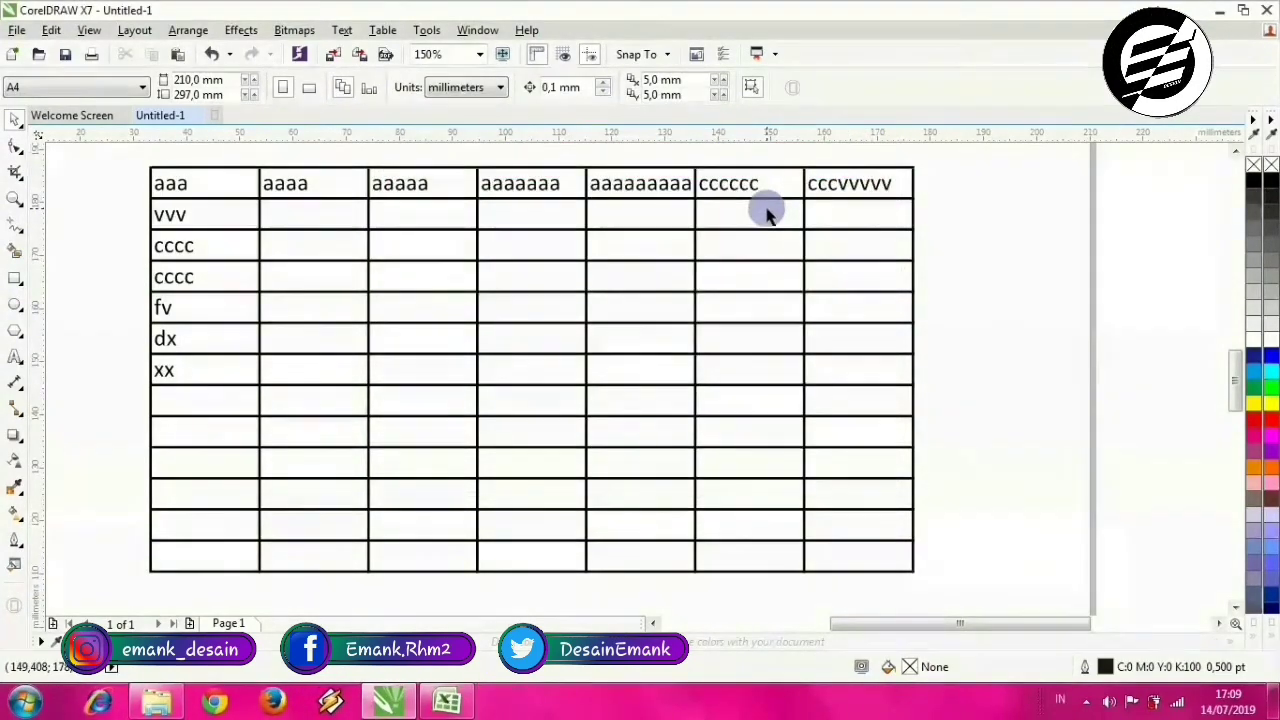